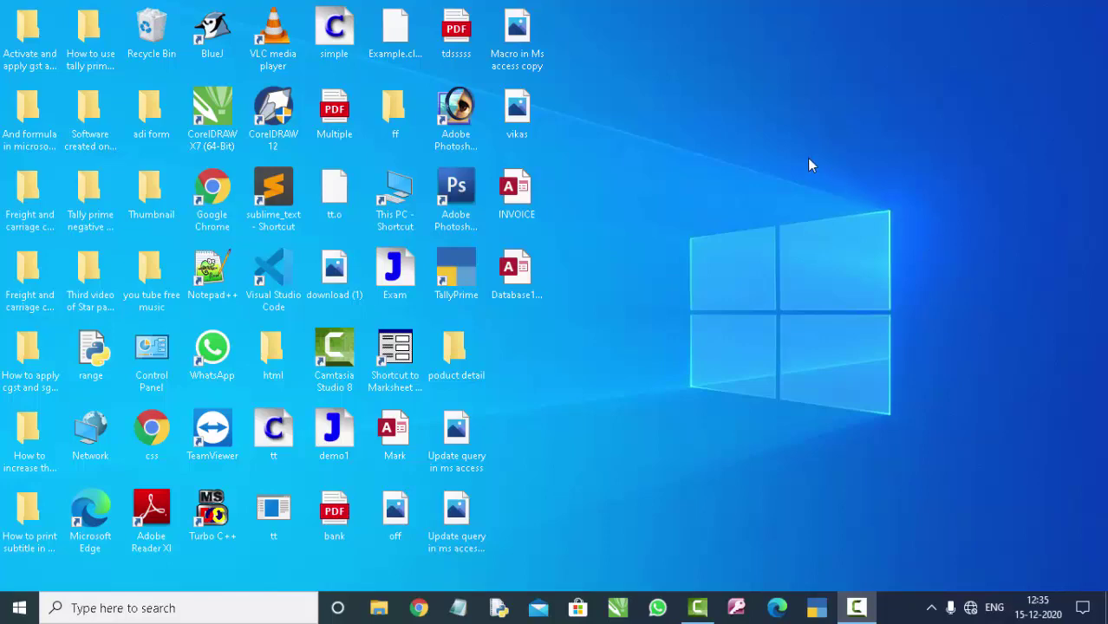
Refresh the desktop several times, then create the blank Access database Database171
right_click(683, 118)
left_click(722, 161)
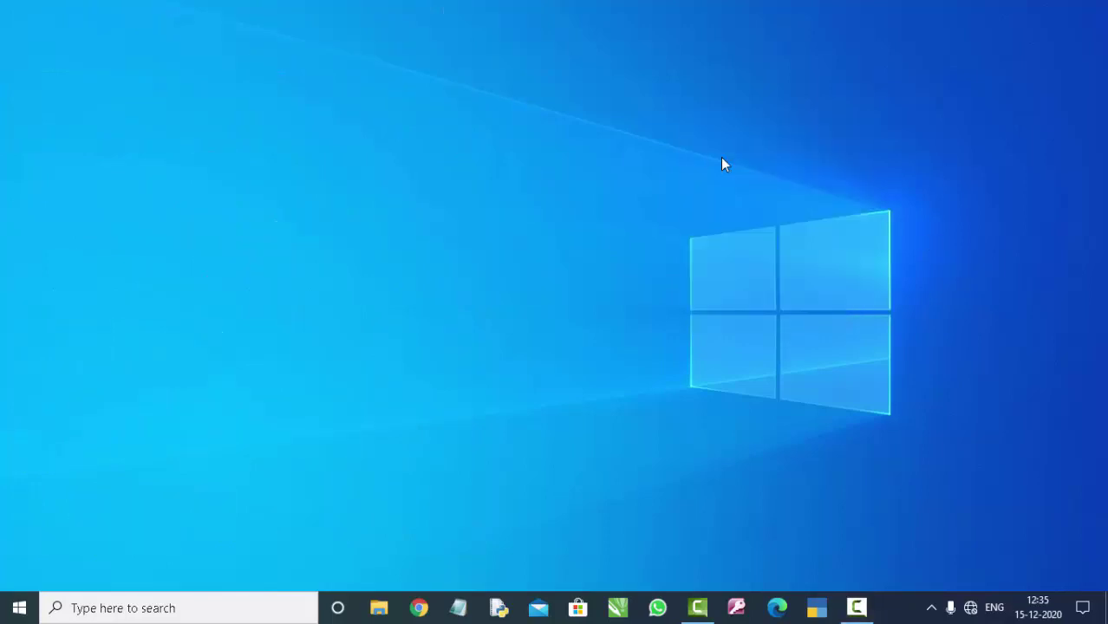
right_click(720, 157)
left_click(754, 205)
right_click(712, 135)
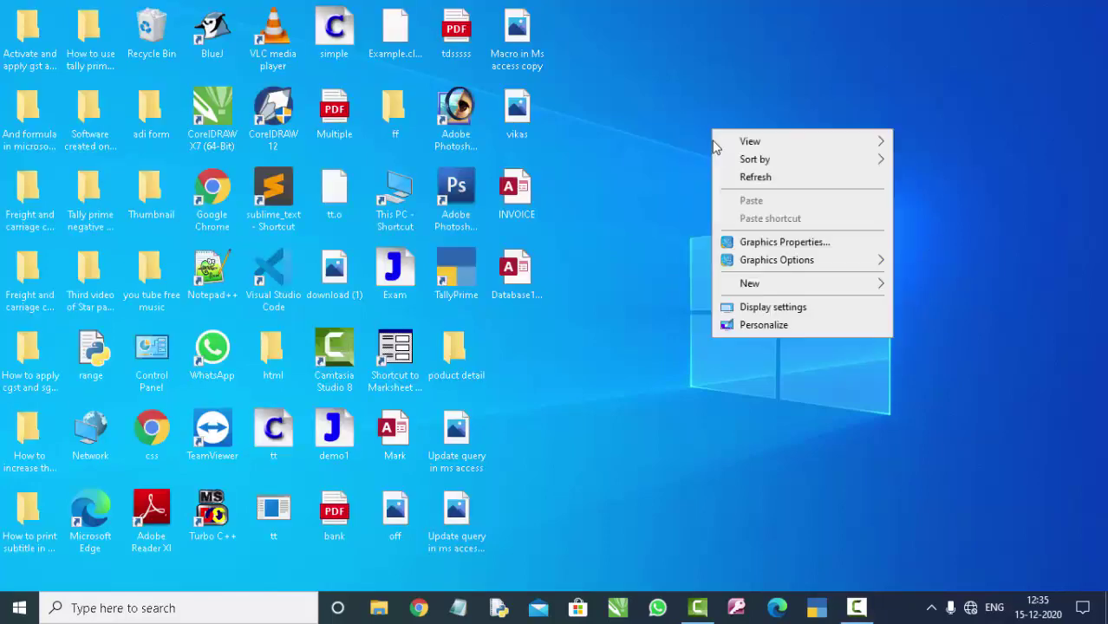
left_click(737, 179)
right_click(679, 110)
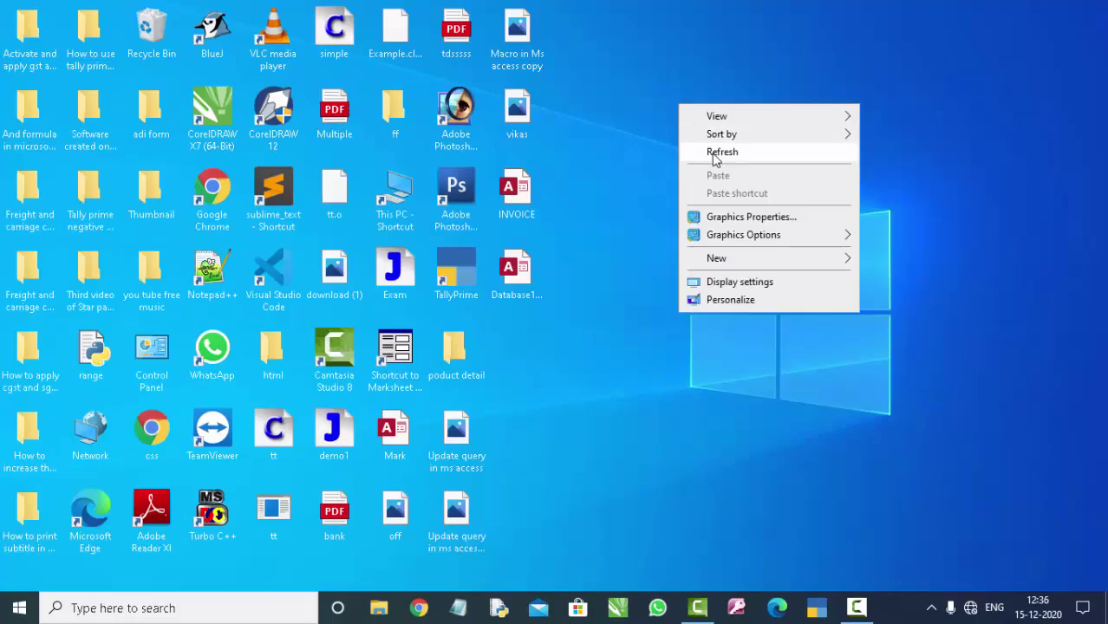
left_click(715, 151)
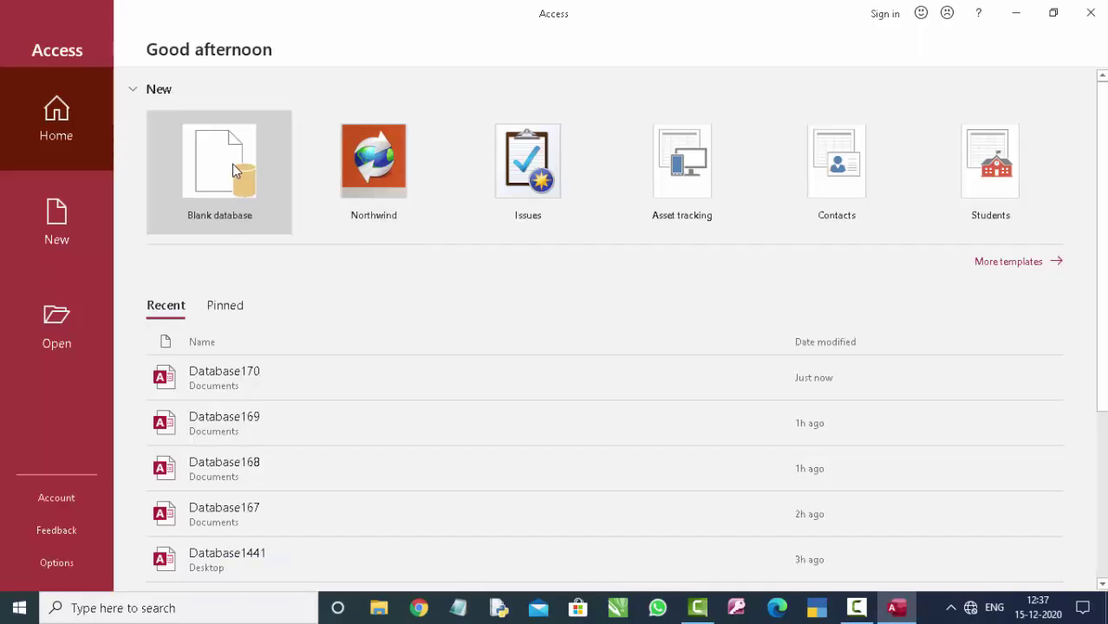
left_click(230, 156)
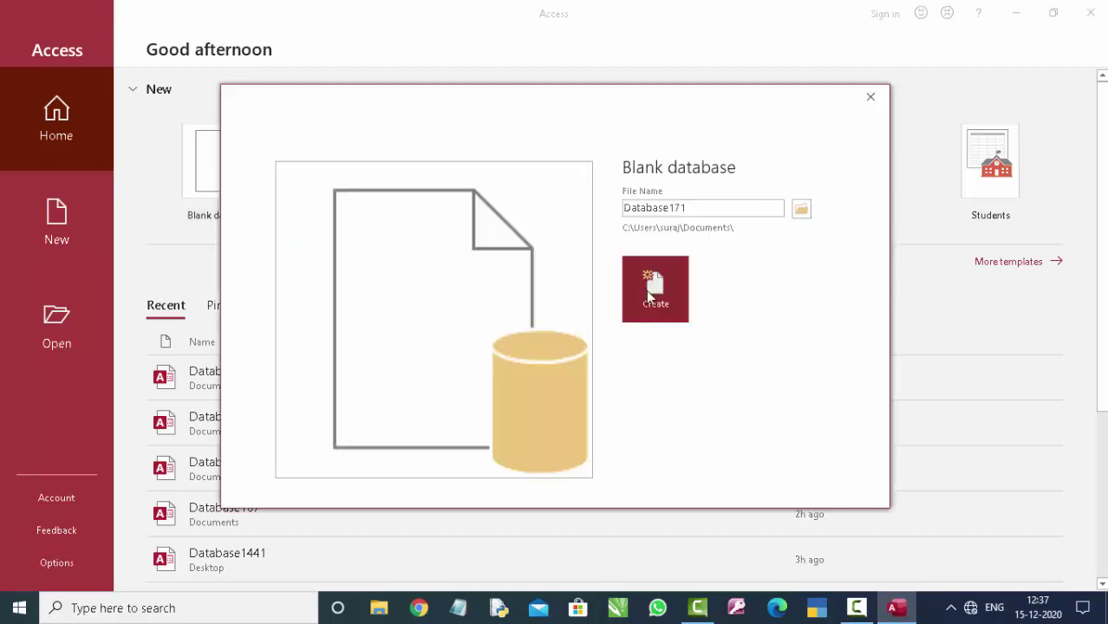
left_click(646, 293)
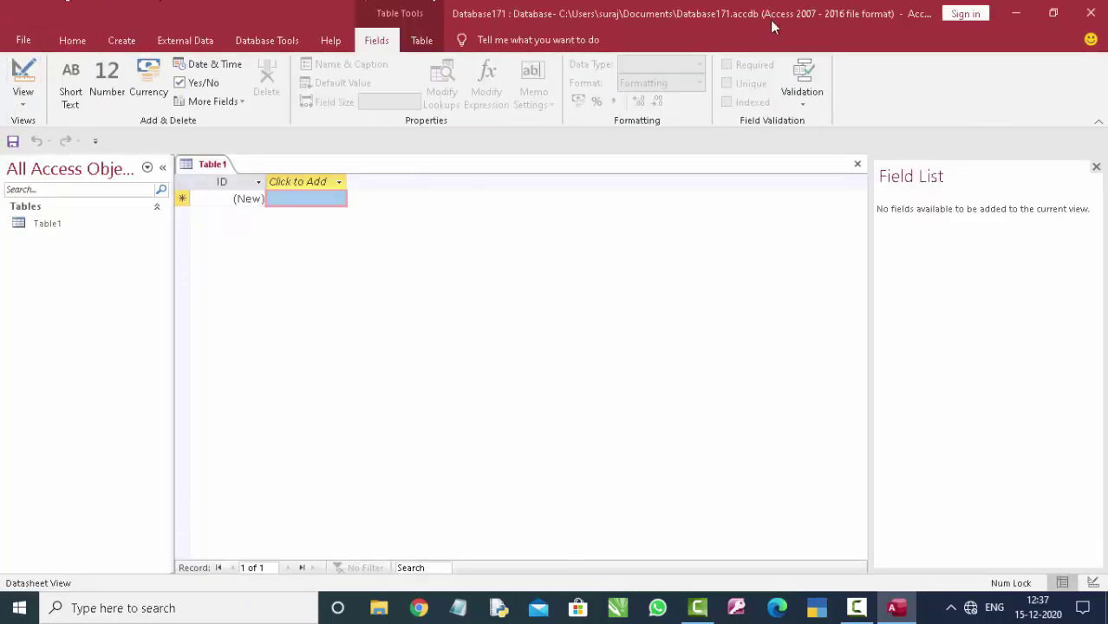
Open the Database1441 sample database and its CustomerT form
left_click(1014, 16)
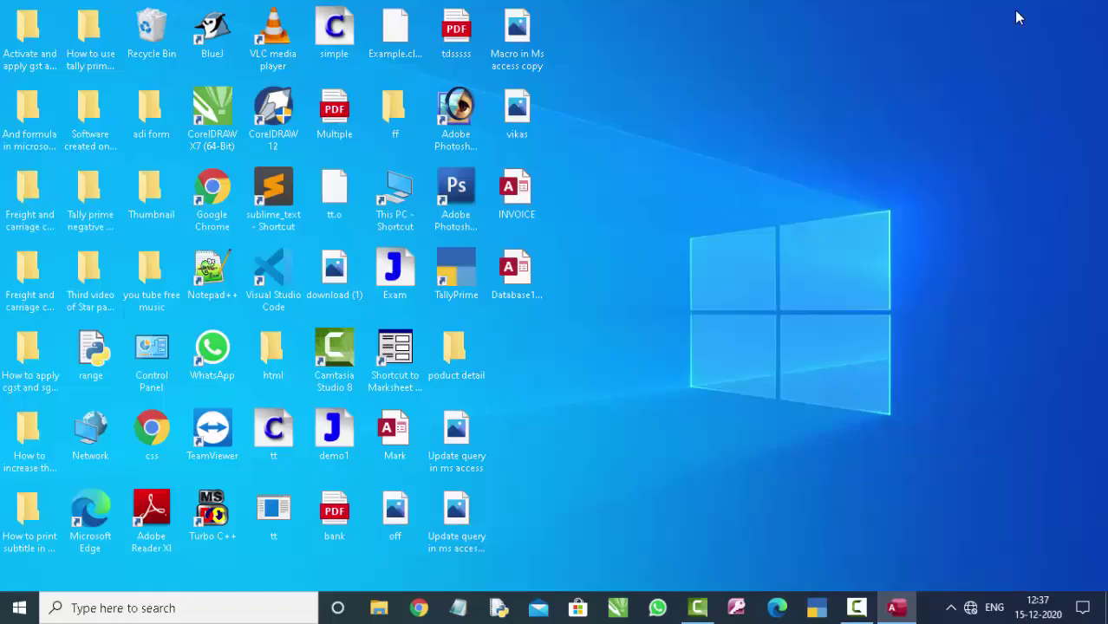
double_click(520, 279)
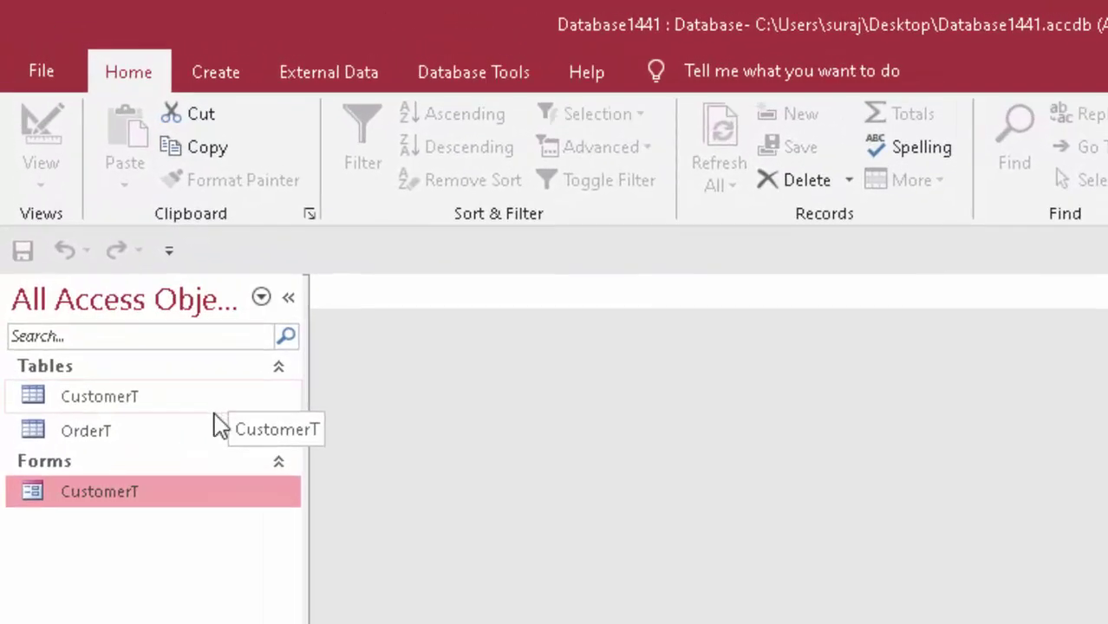
double_click(197, 487)
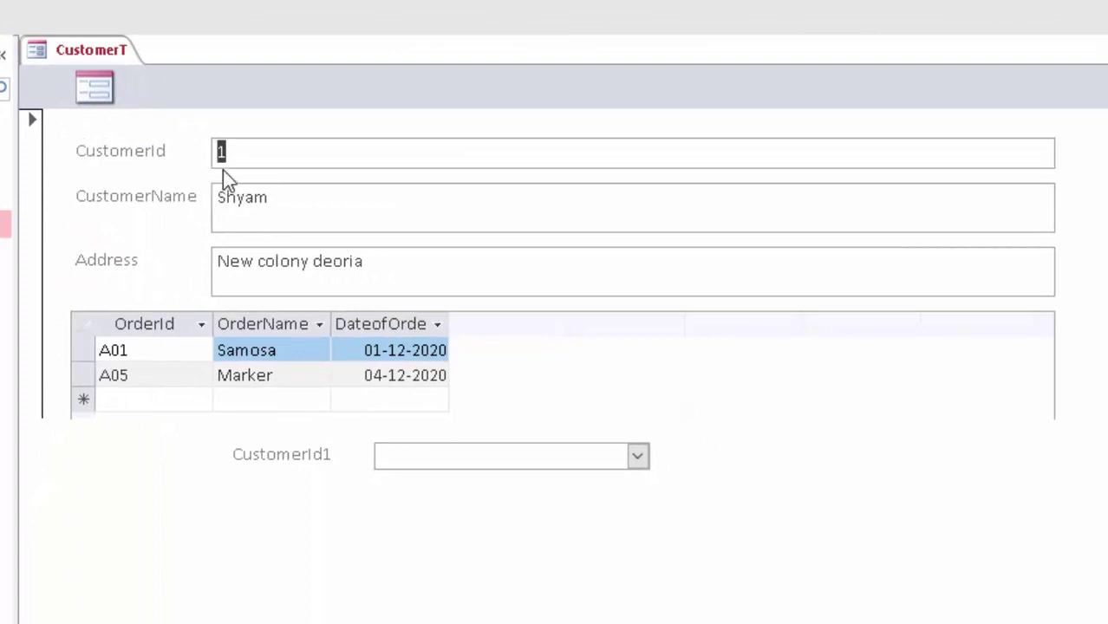
Use the CustomerId combo box to jump to customer 4, then back to customer 1
left_click(252, 165)
left_click(637, 456)
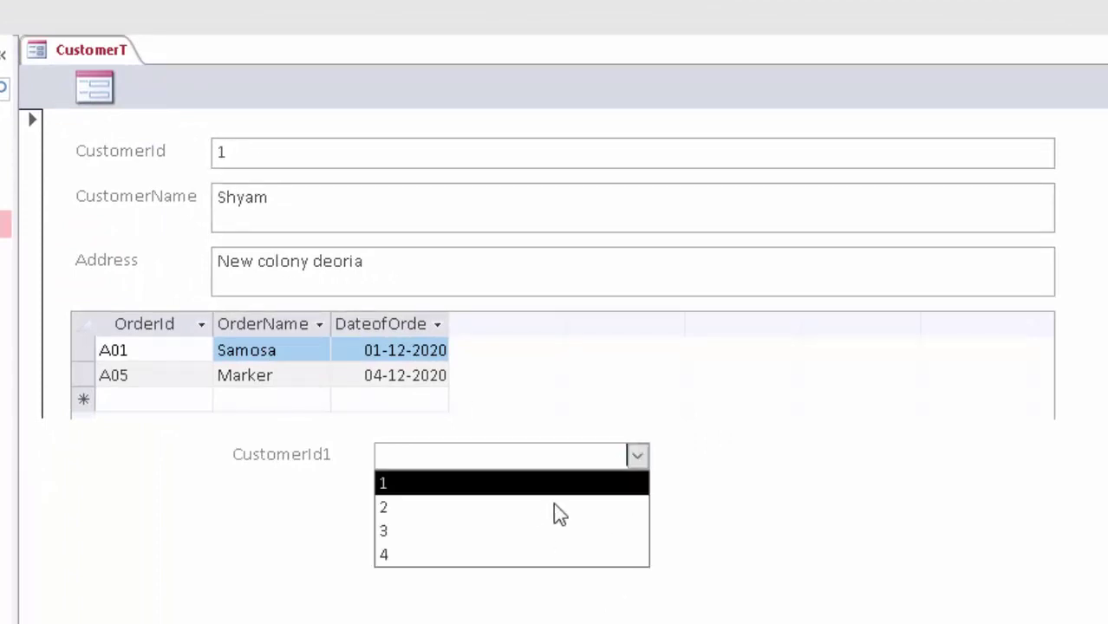
left_click(526, 546)
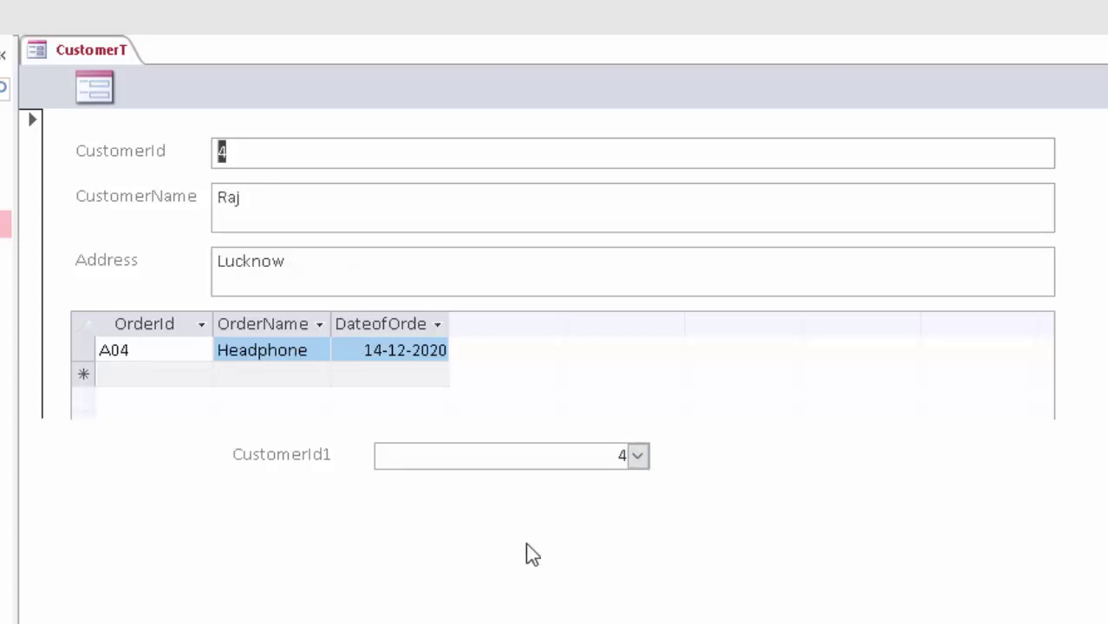
left_click(258, 157)
left_click(334, 288)
left_click(644, 458)
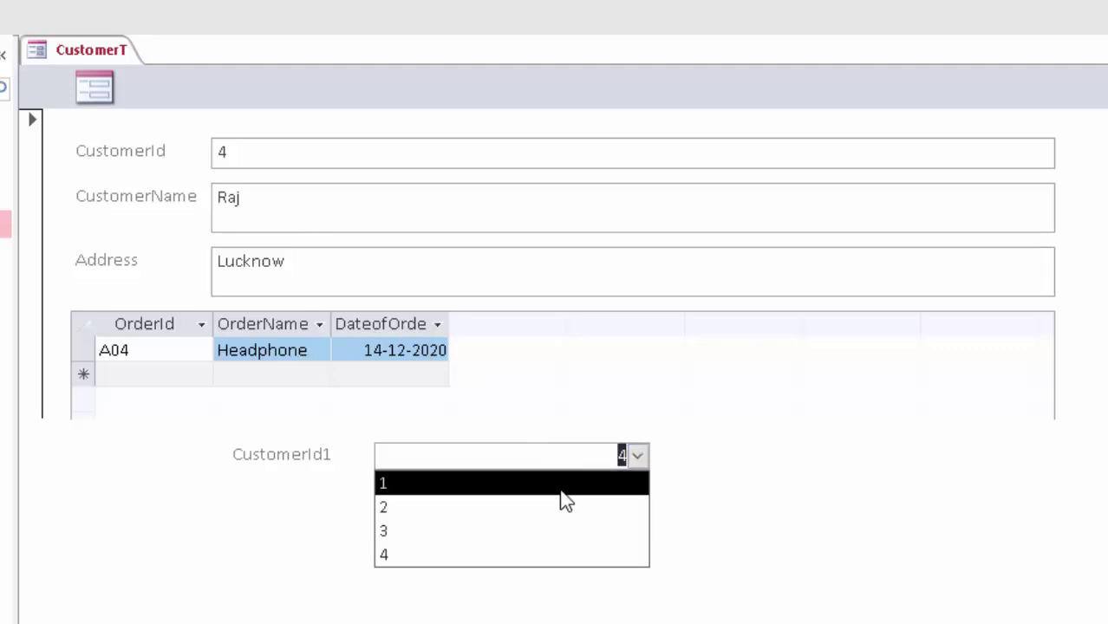
left_click(410, 492)
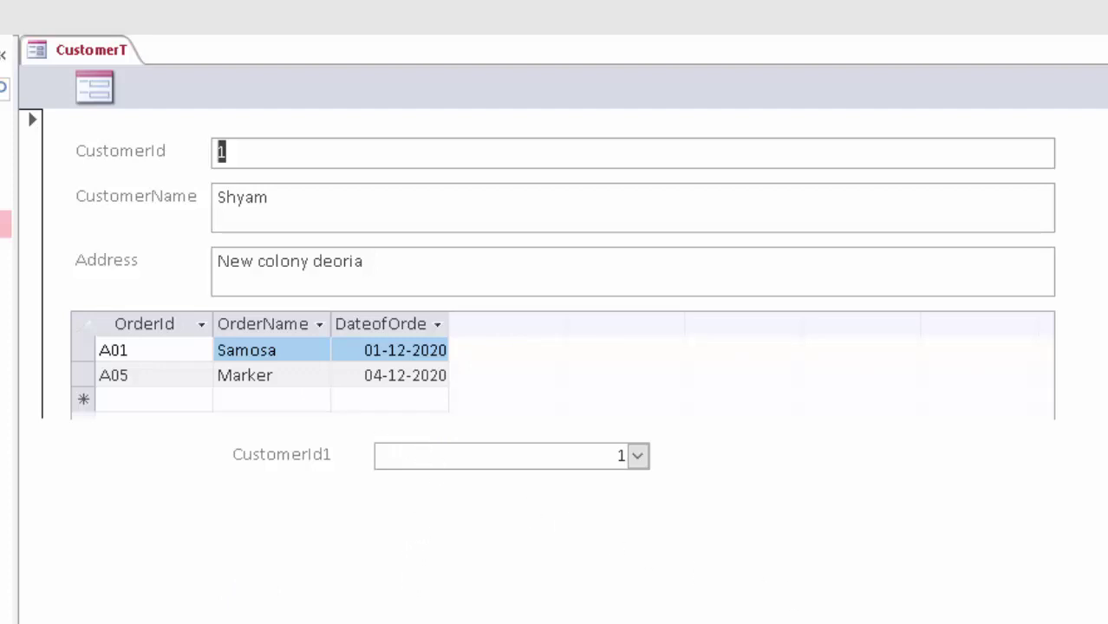
mouse_move(962, 620)
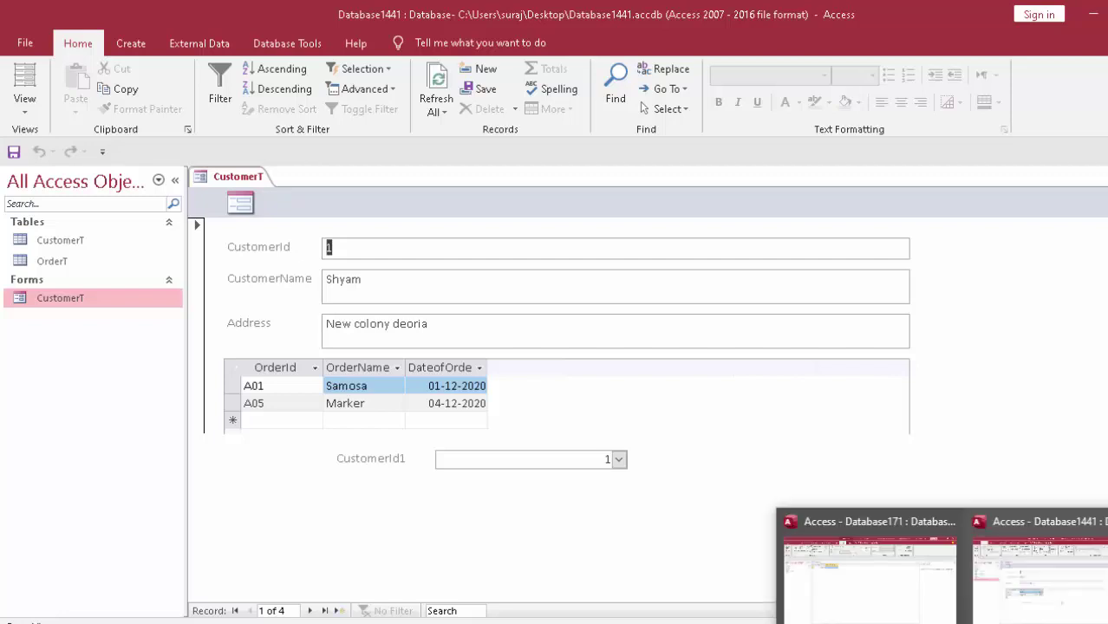
In Database171, save Table1 as CustomerT and open it in Design View
left_click(875, 599)
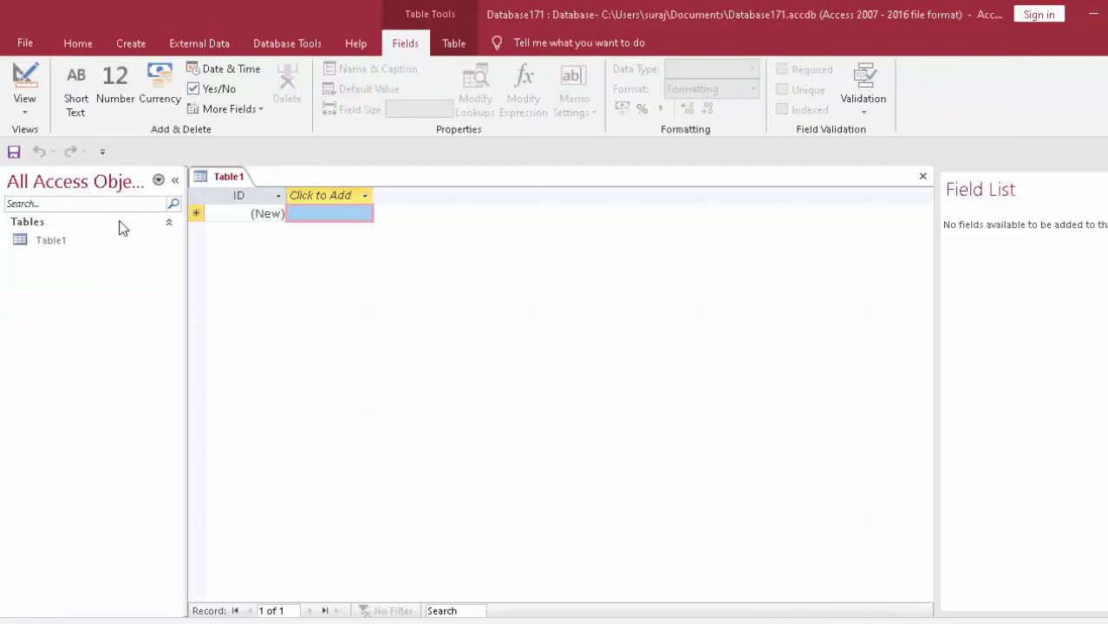
left_click(26, 82)
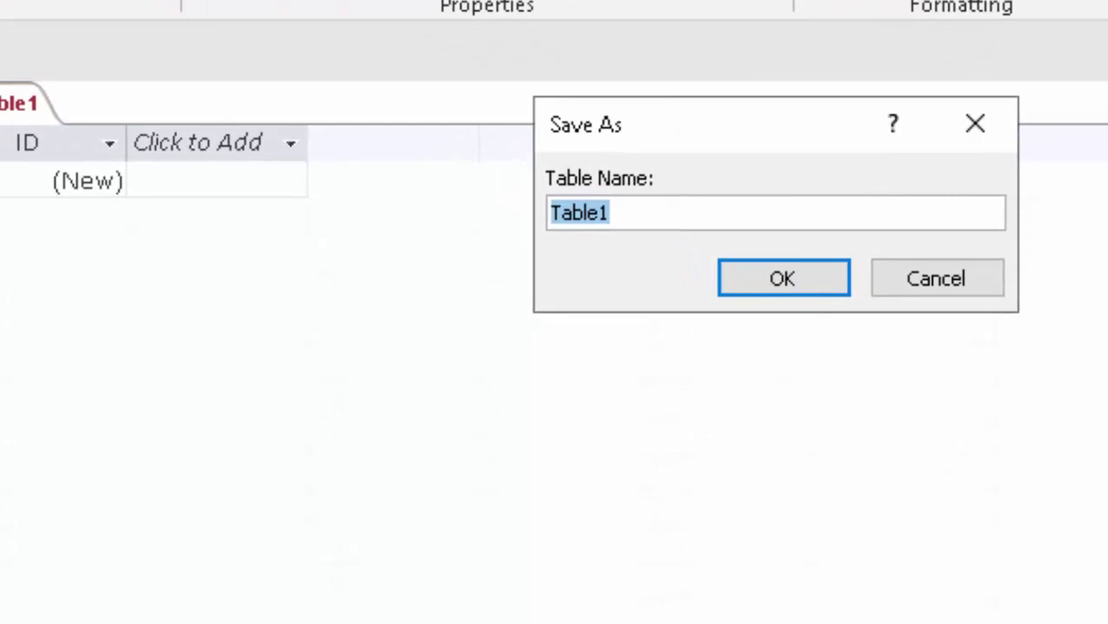
key("BackSpace")
type("C")
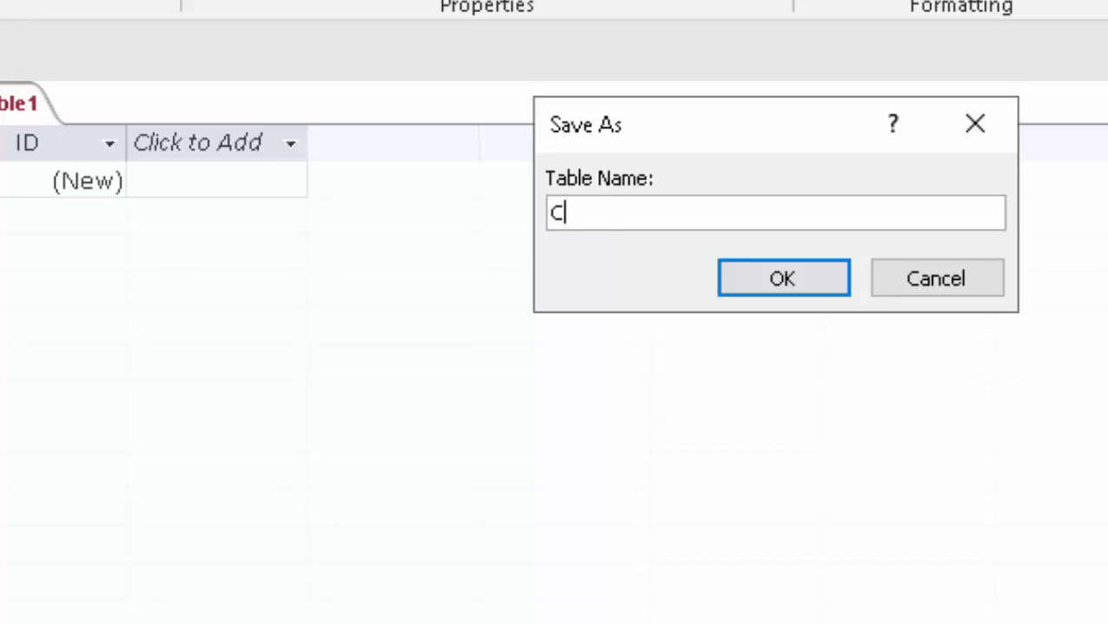
type("usto")
type("merT")
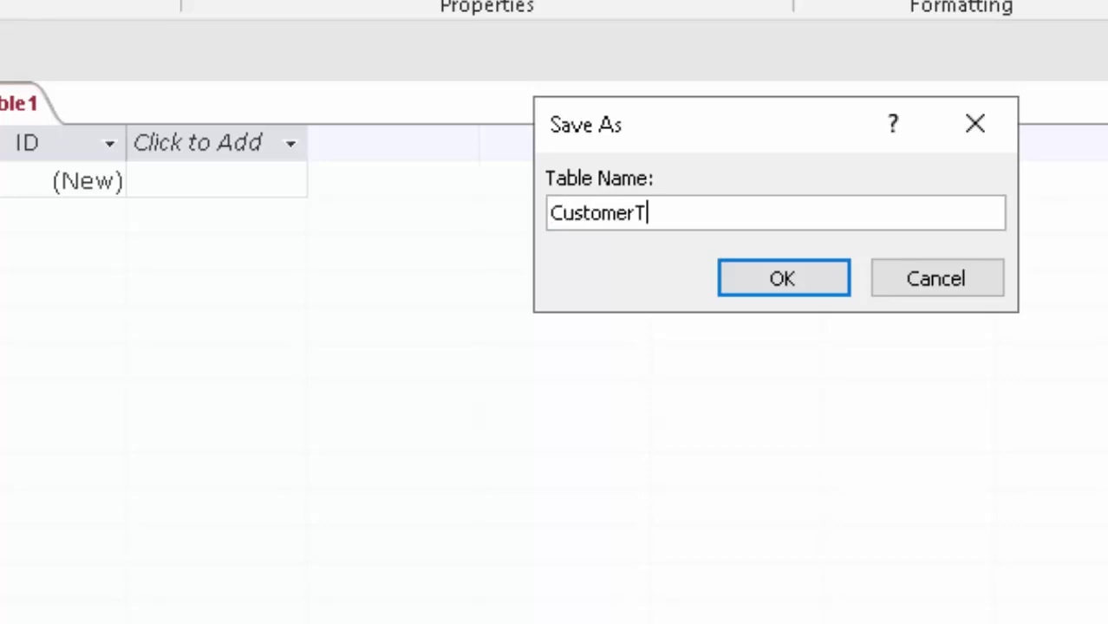
key("Return")
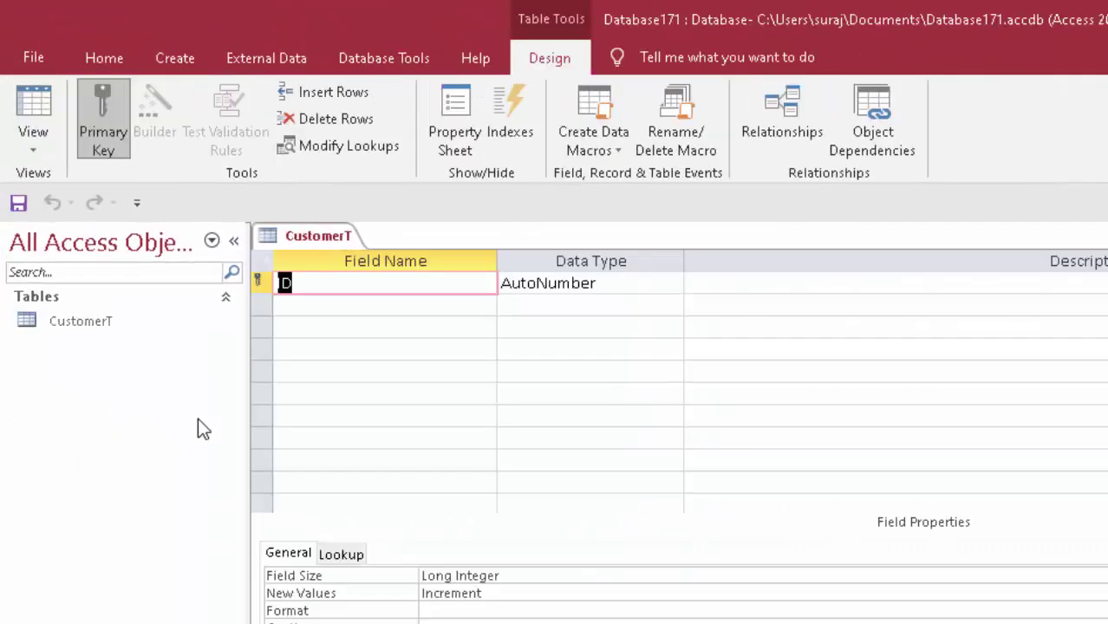
Rename the ID field to CustomerId, add a Short Text CustomerName field, and save
key("BackSpace")
type("C")
type("uas")
key("BackSpace")
key("BackSpace")
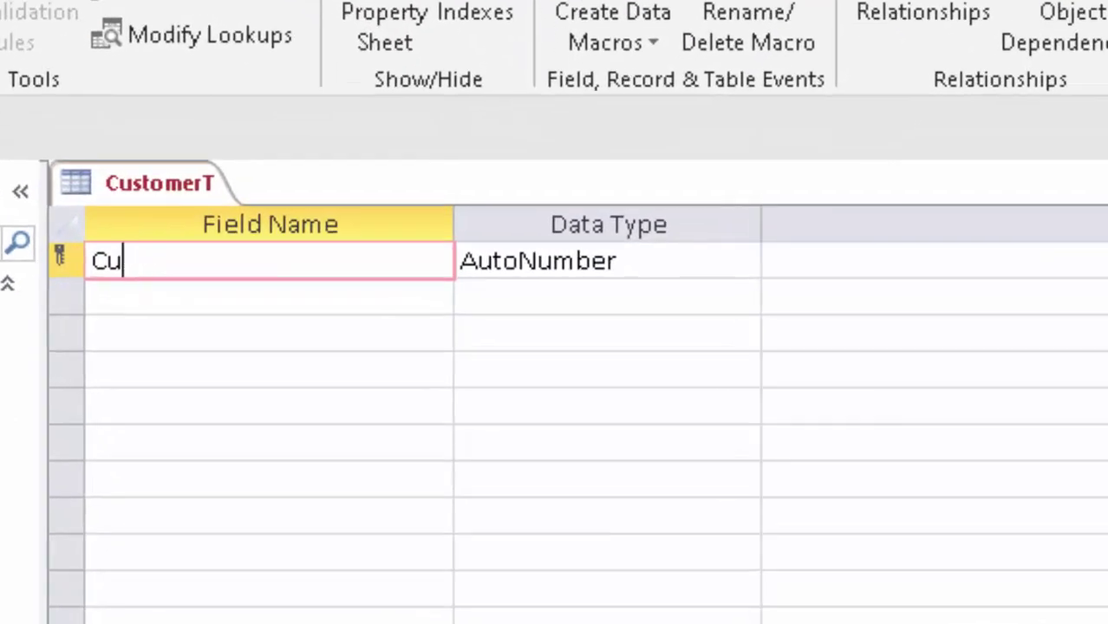
type("st")
type("omerI")
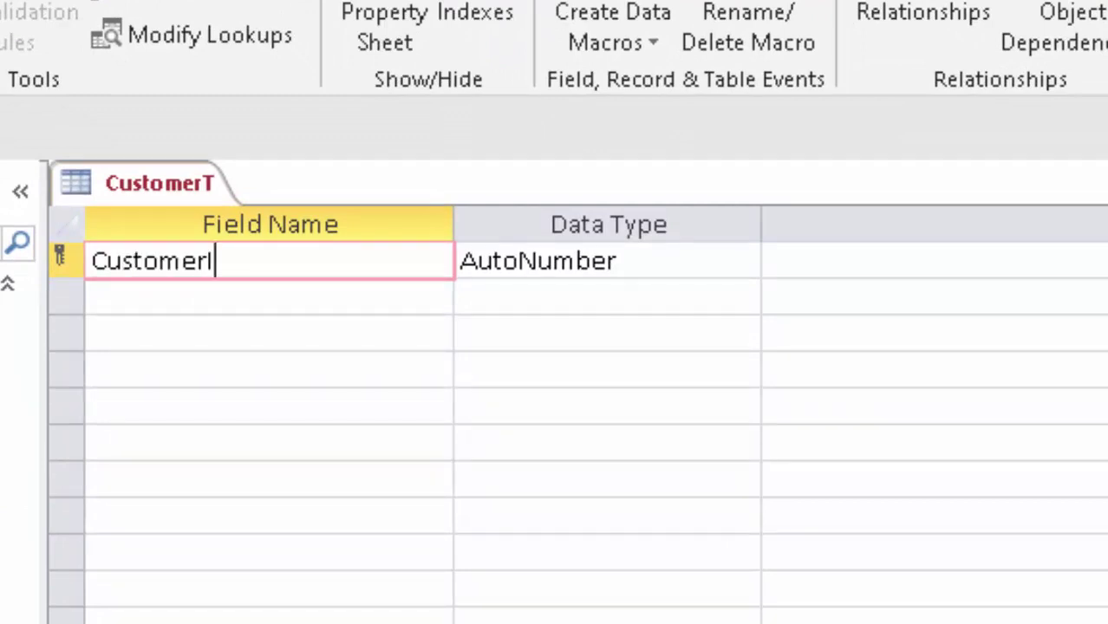
type("d")
left_click(133, 299)
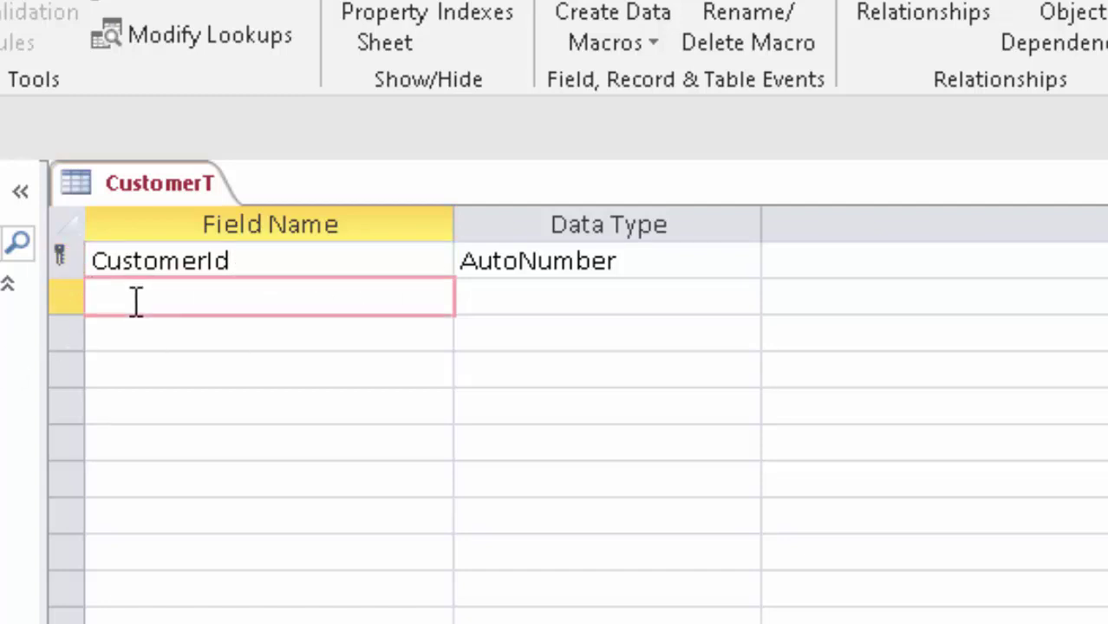
type("Cu")
type("stomer")
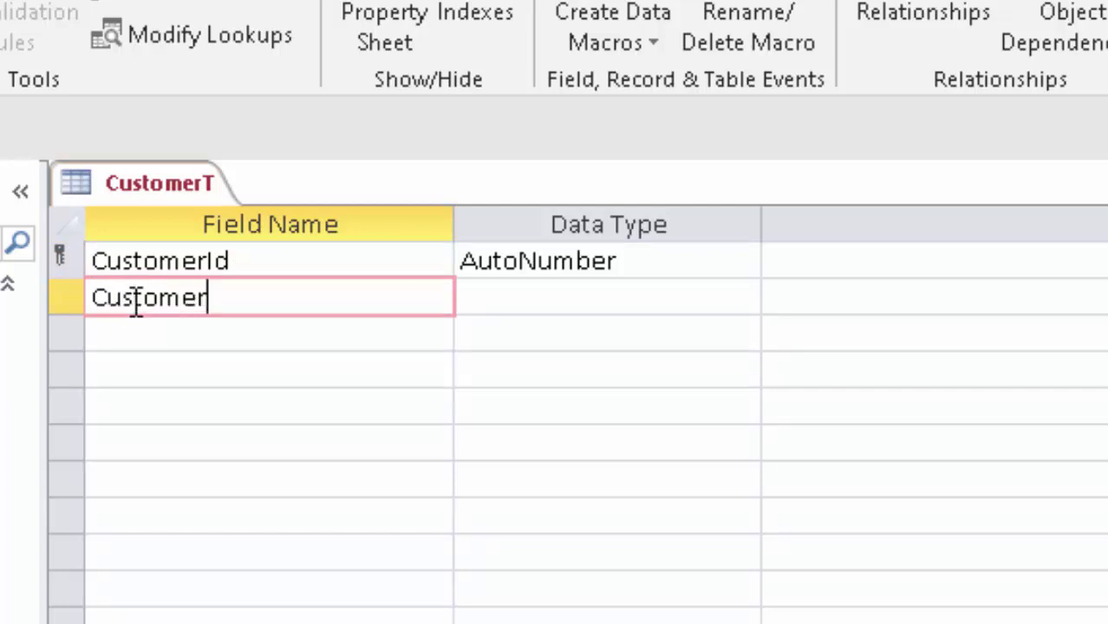
type("N")
type("ame")
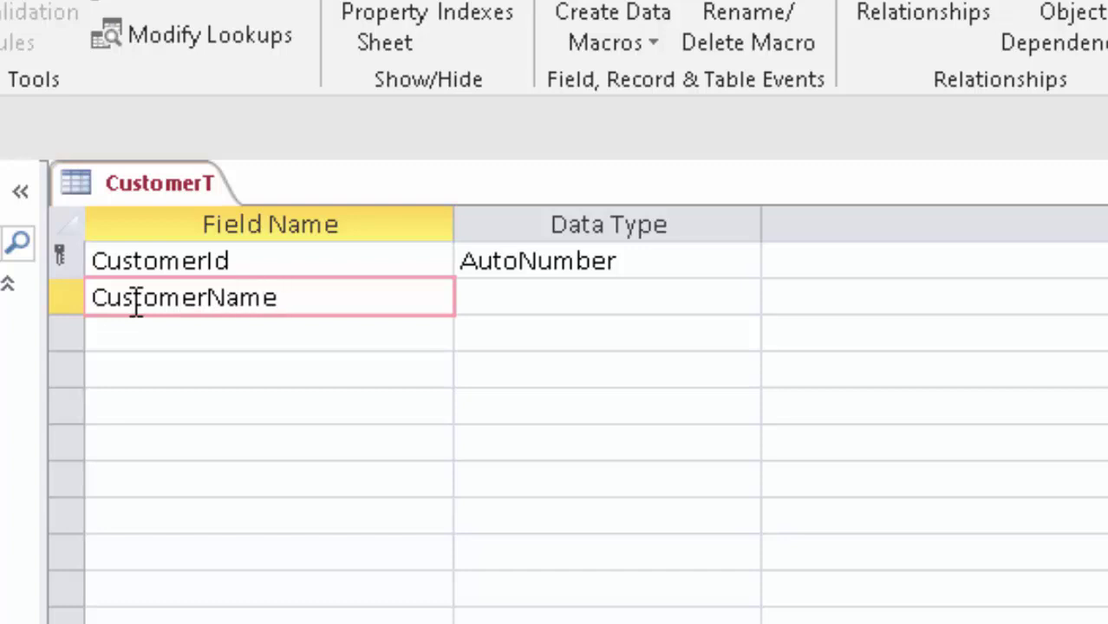
key("Tab")
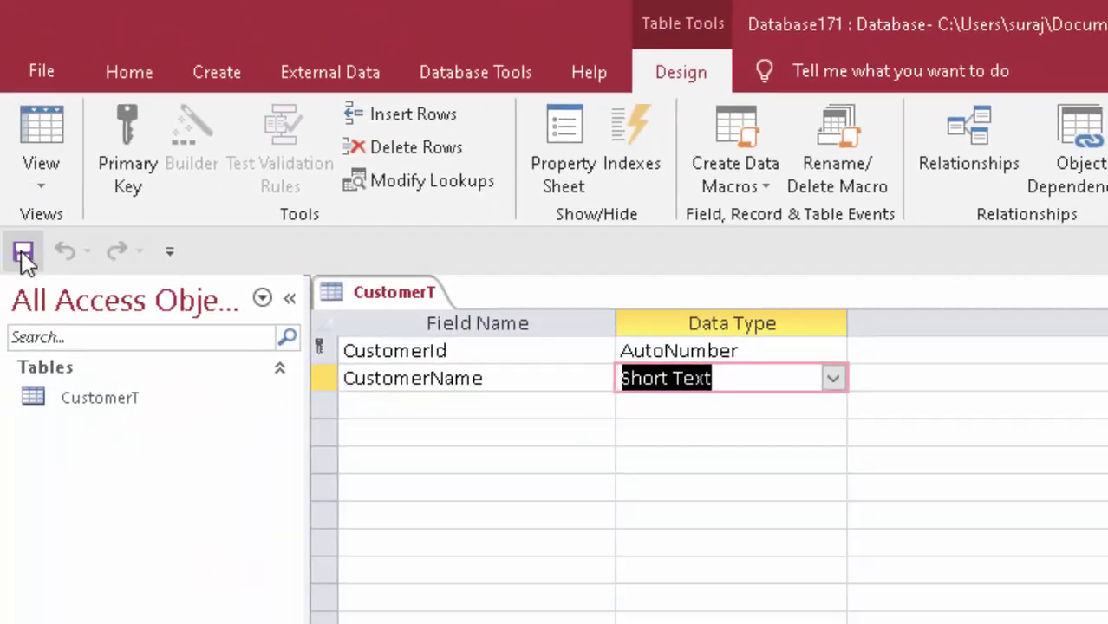
left_click(23, 253)
In CustomerT's datasheet, enter customers Ram and Shyam
left_click(40, 130)
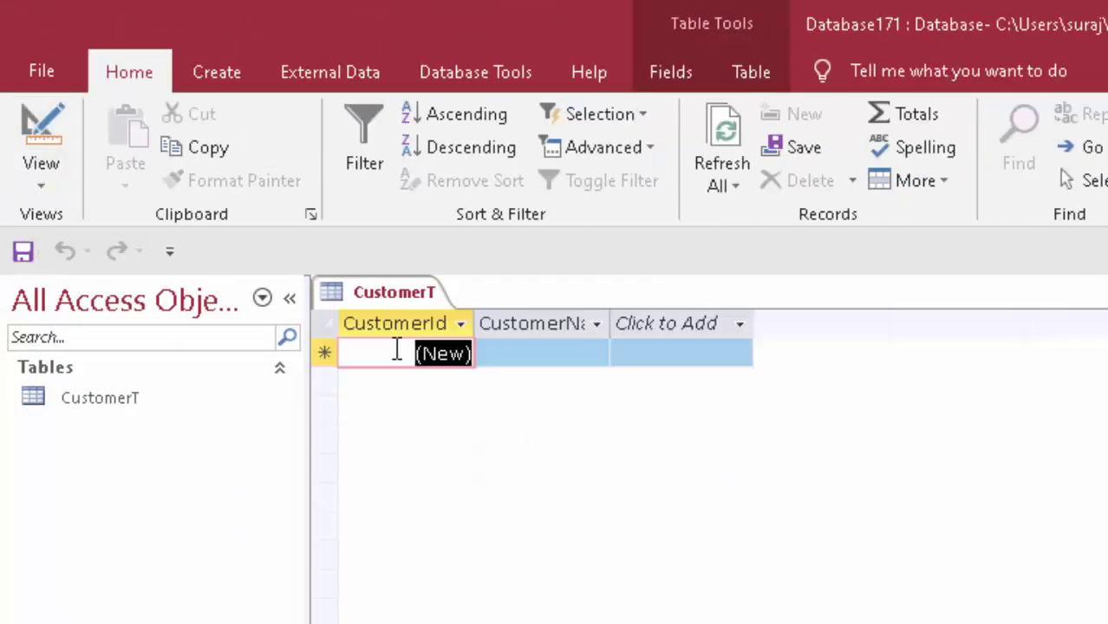
double_click(611, 323)
left_click(547, 355)
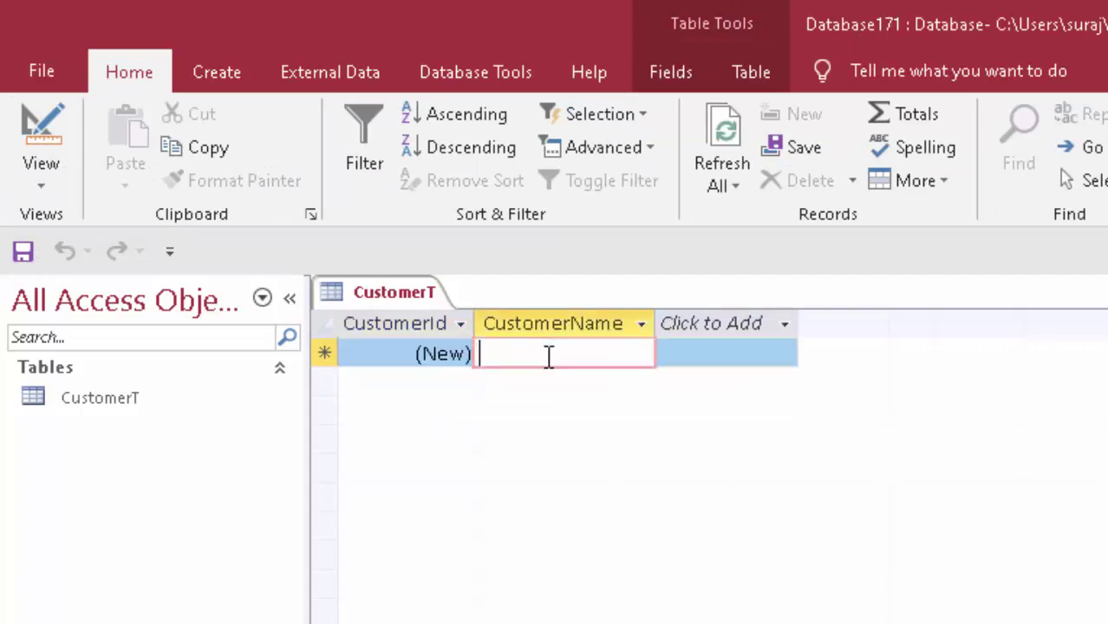
type("Ra")
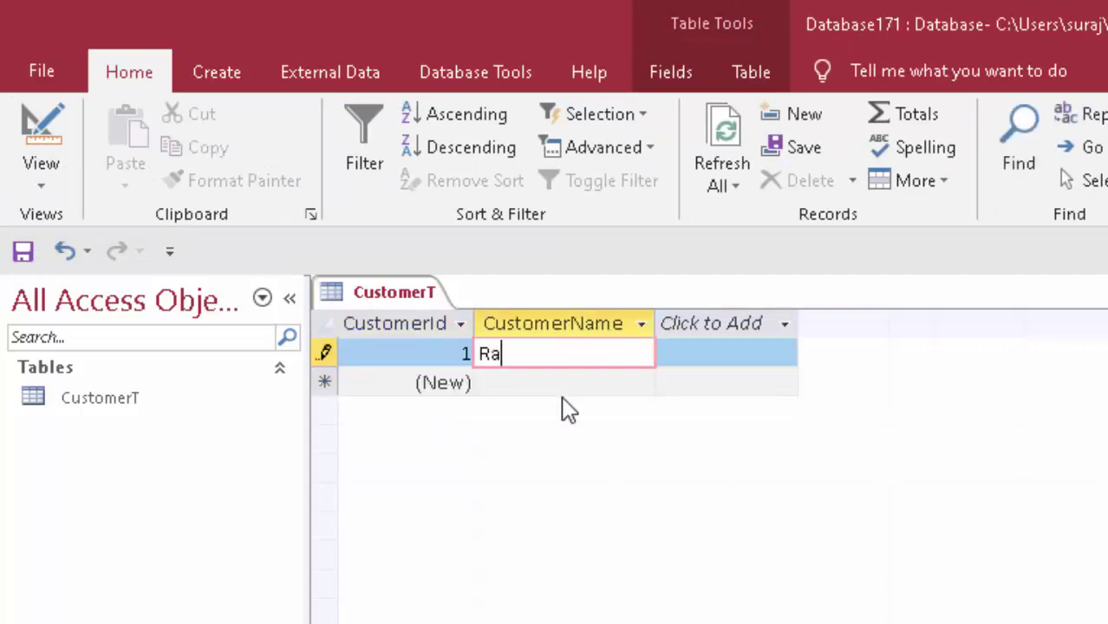
type("m")
key("Return")
key("Return")
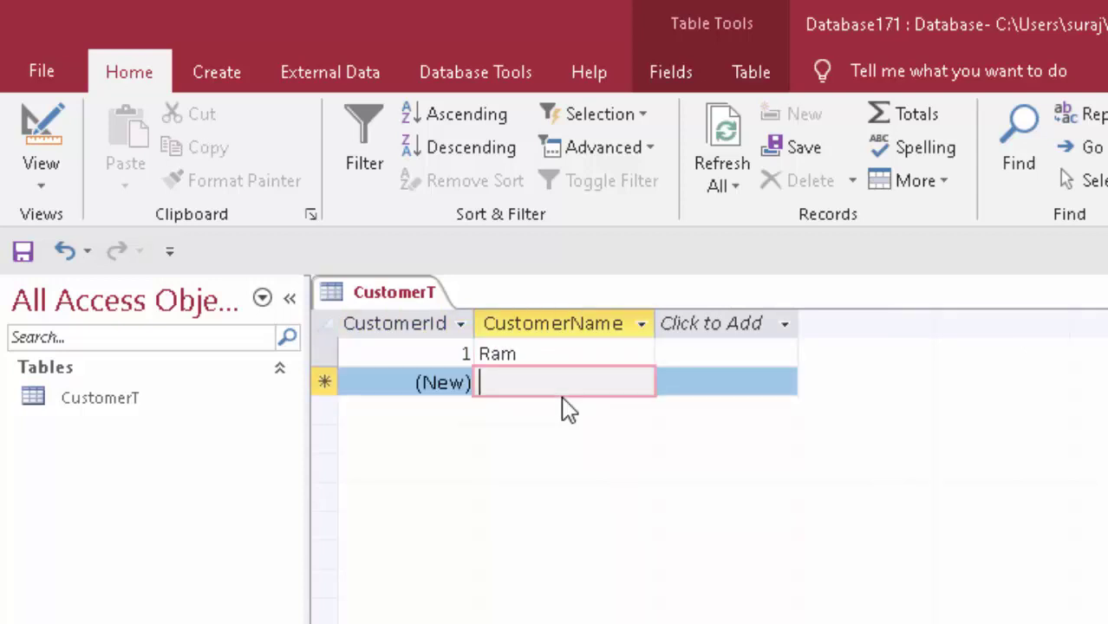
type("Shya")
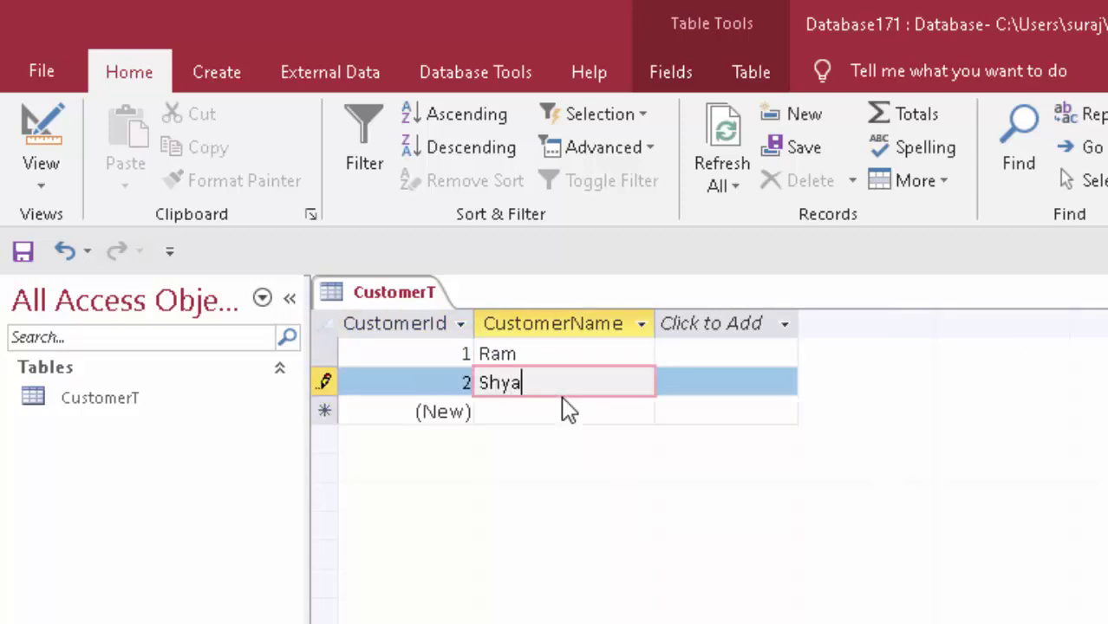
type("m")
key("Return")
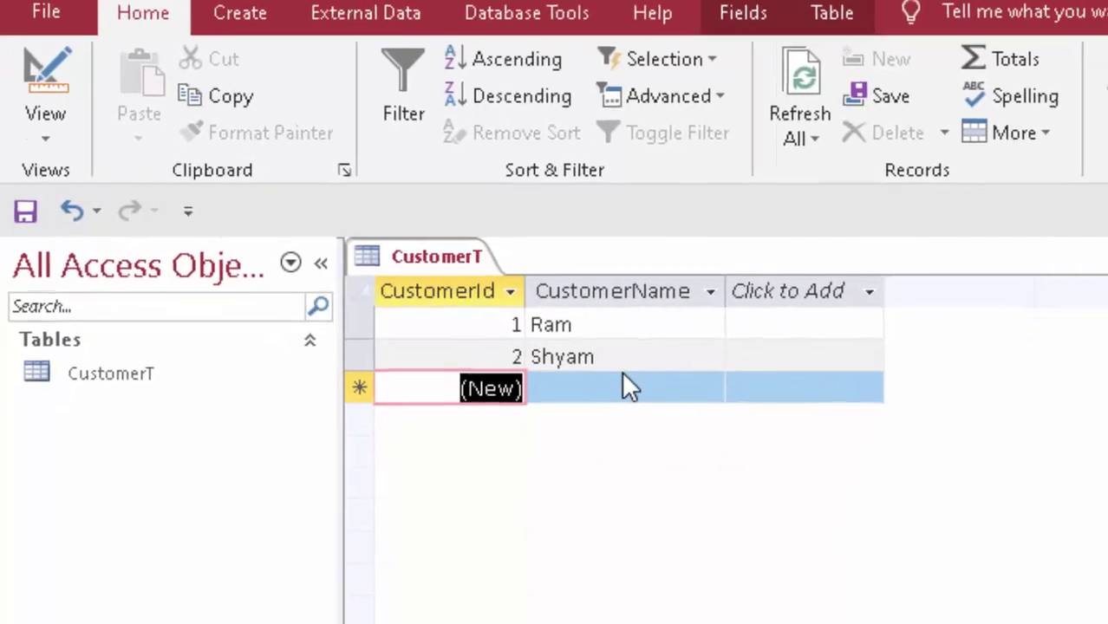
Add customers Avanish and Shreya, save, and close the CustomerT table
key("Return")
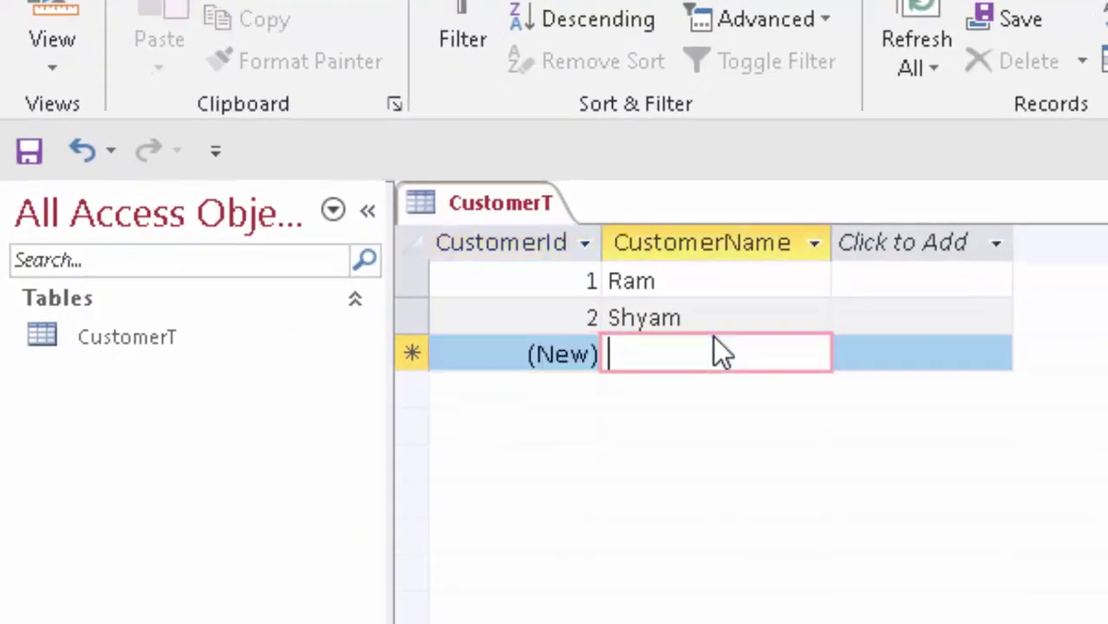
type("Avani")
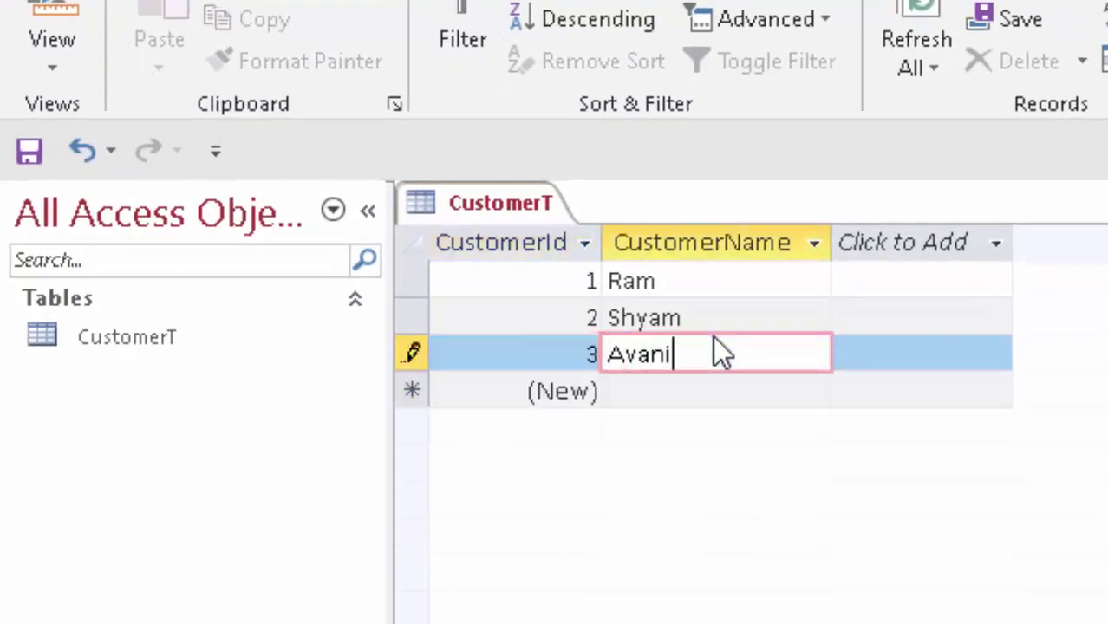
type("s")
type("h")
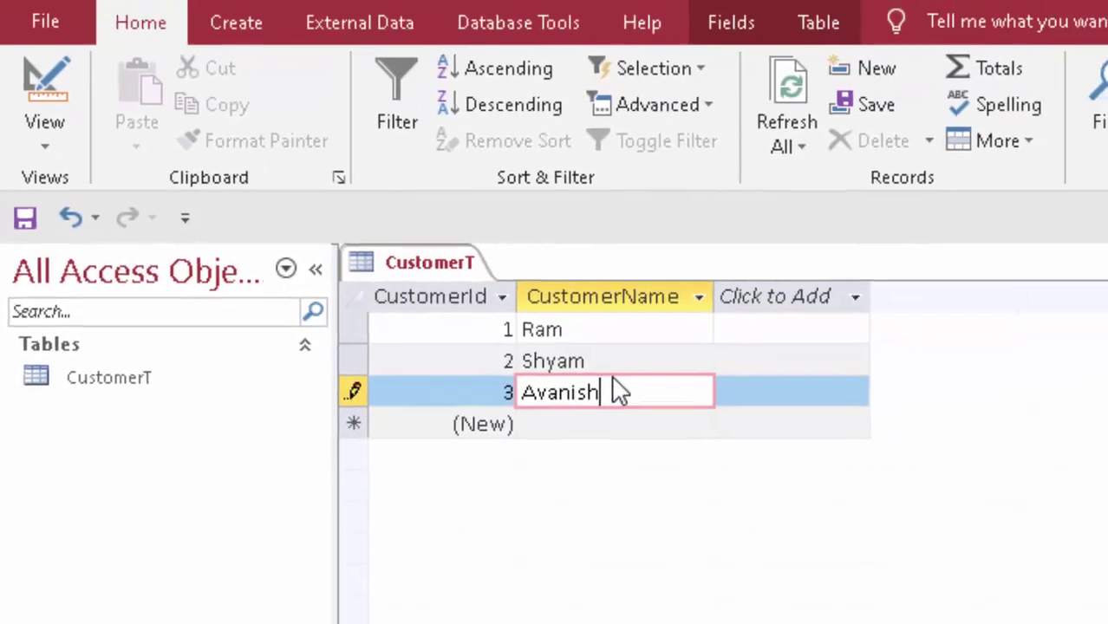
key("Return")
key("Return")
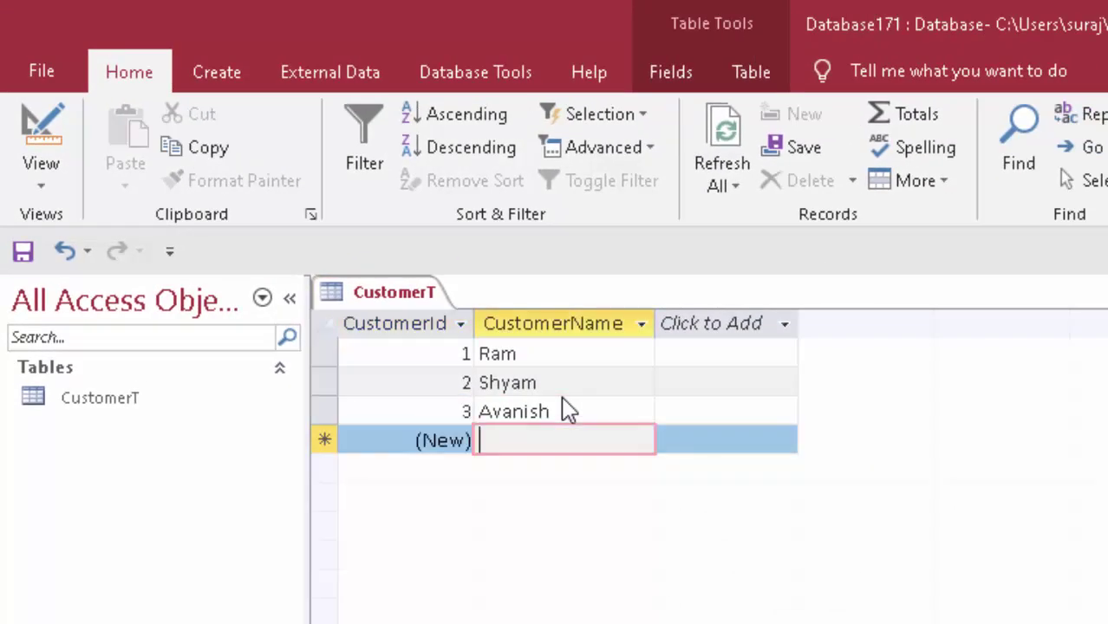
type("Sg")
key("BackSpace")
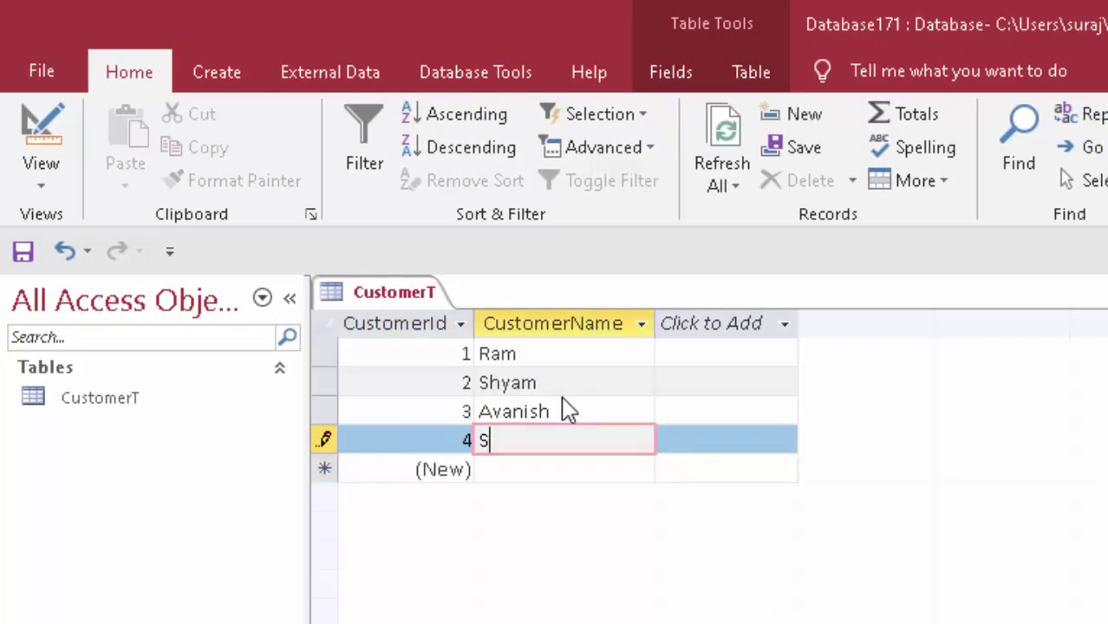
type("hreya")
left_click(24, 252)
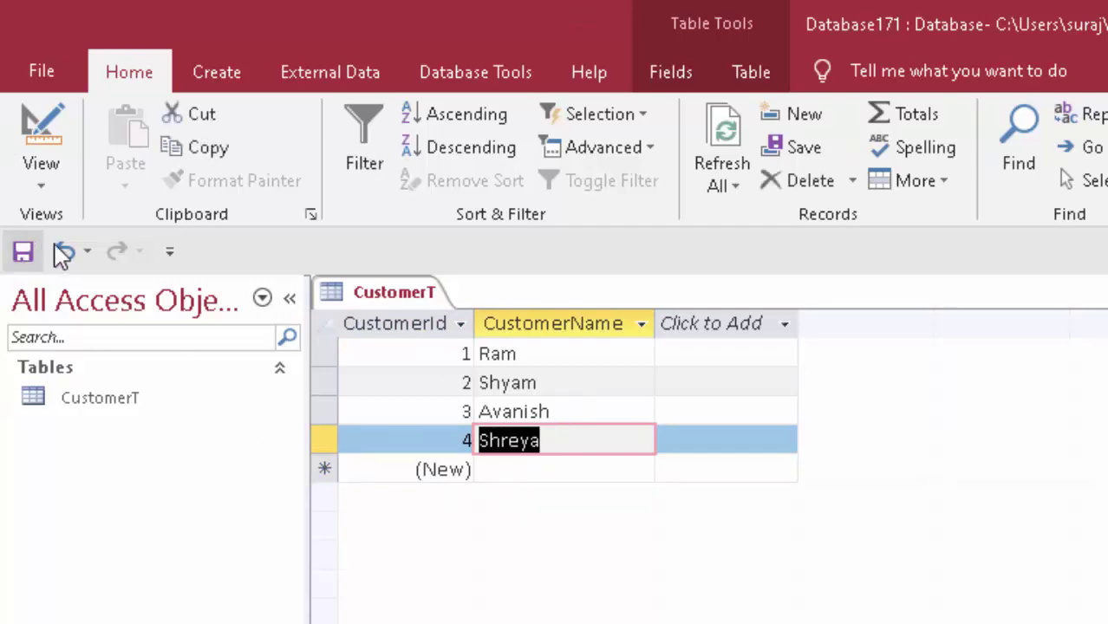
right_click(363, 293)
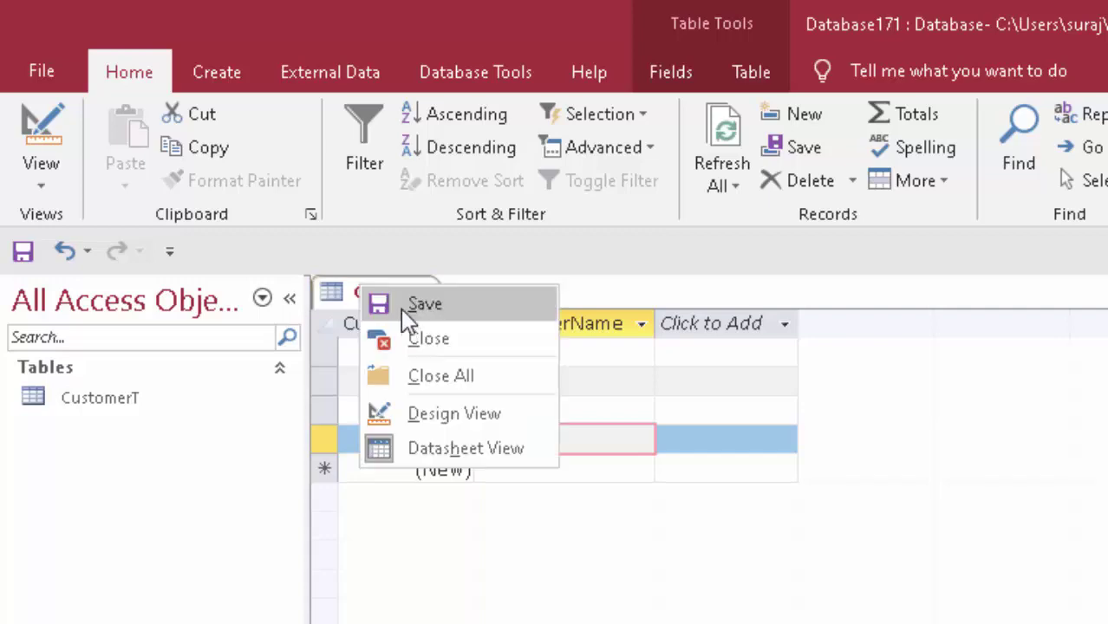
left_click(412, 345)
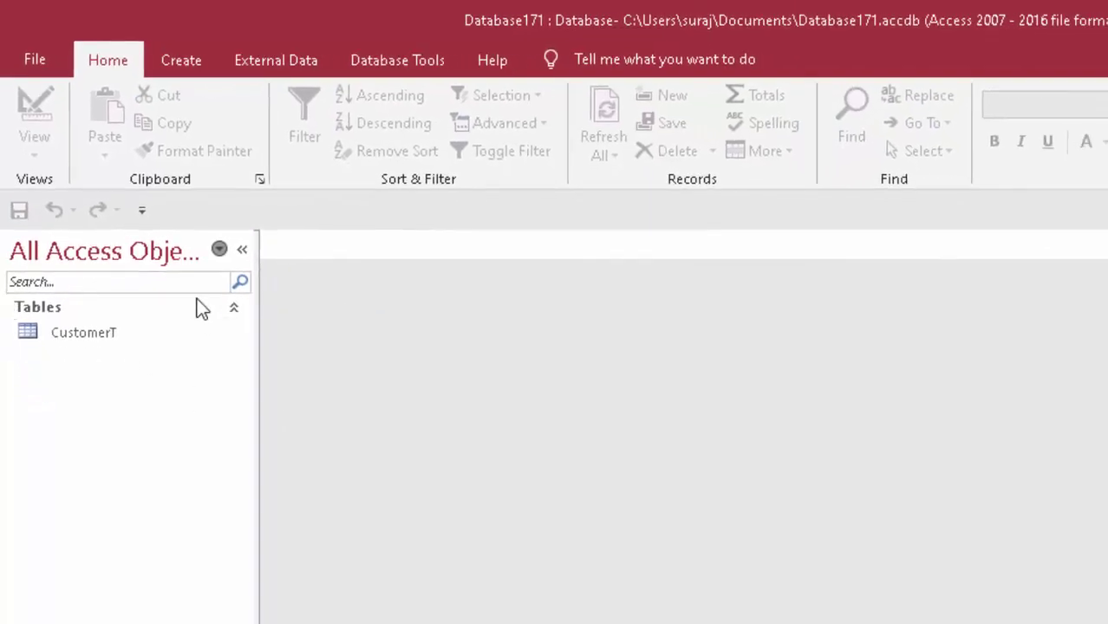
Create a new table saved as OrderT and open it in Design View
left_click(184, 63)
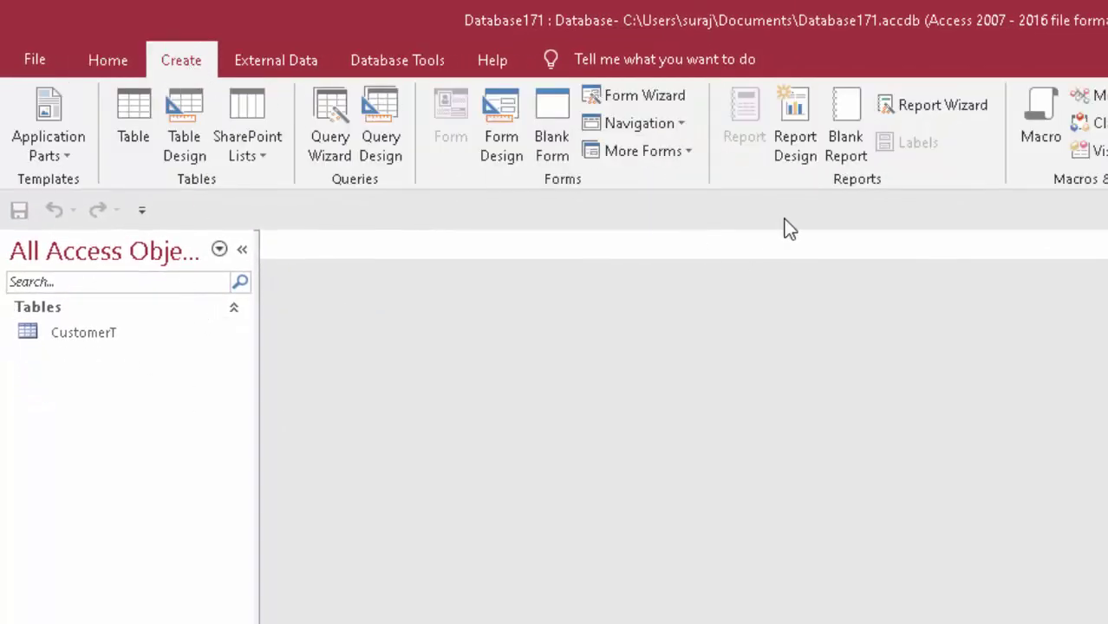
left_click(139, 109)
left_click(35, 112)
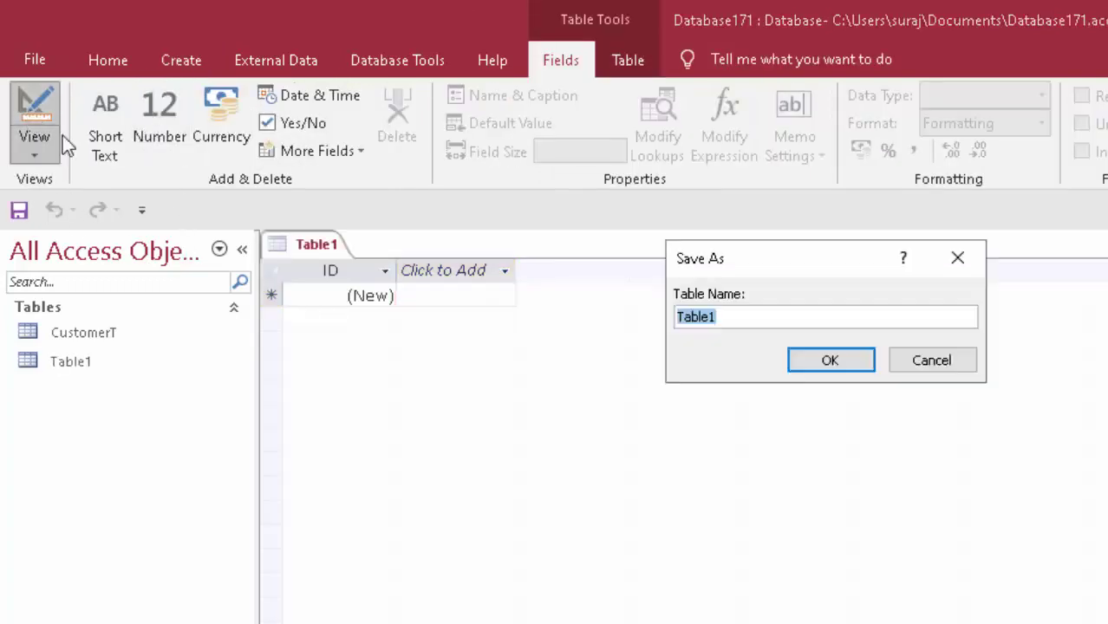
key("BackSpace")
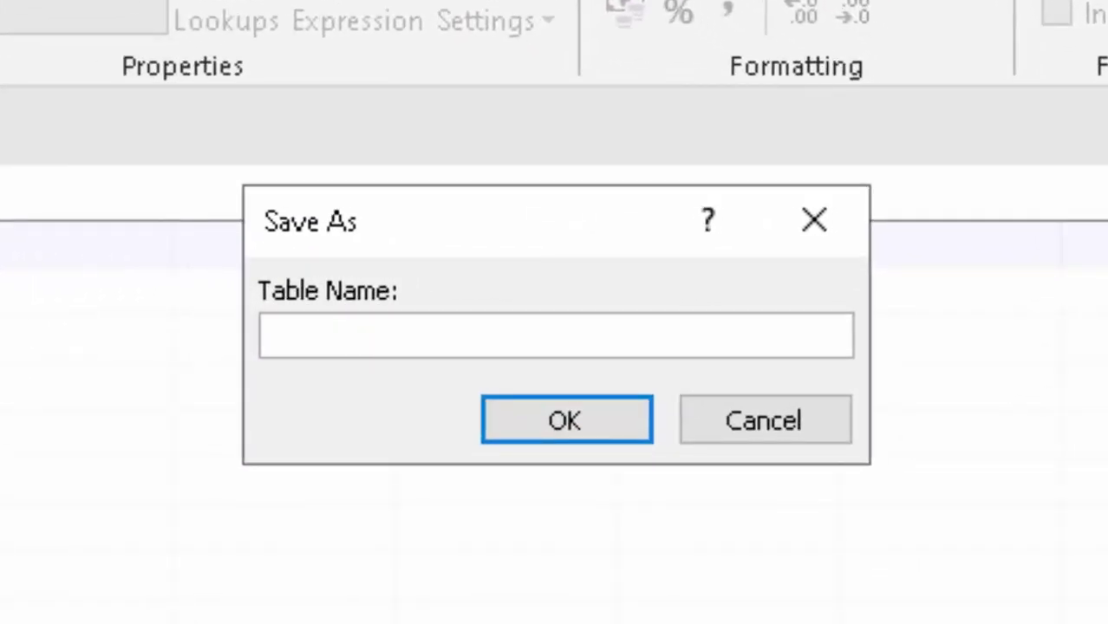
type("Orde")
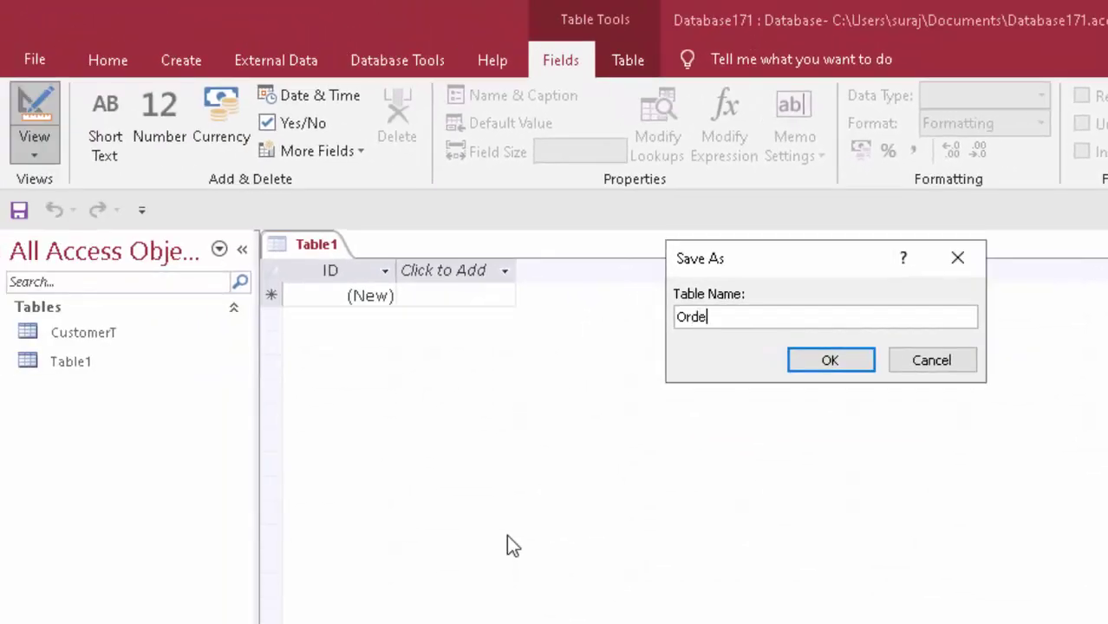
type("rT")
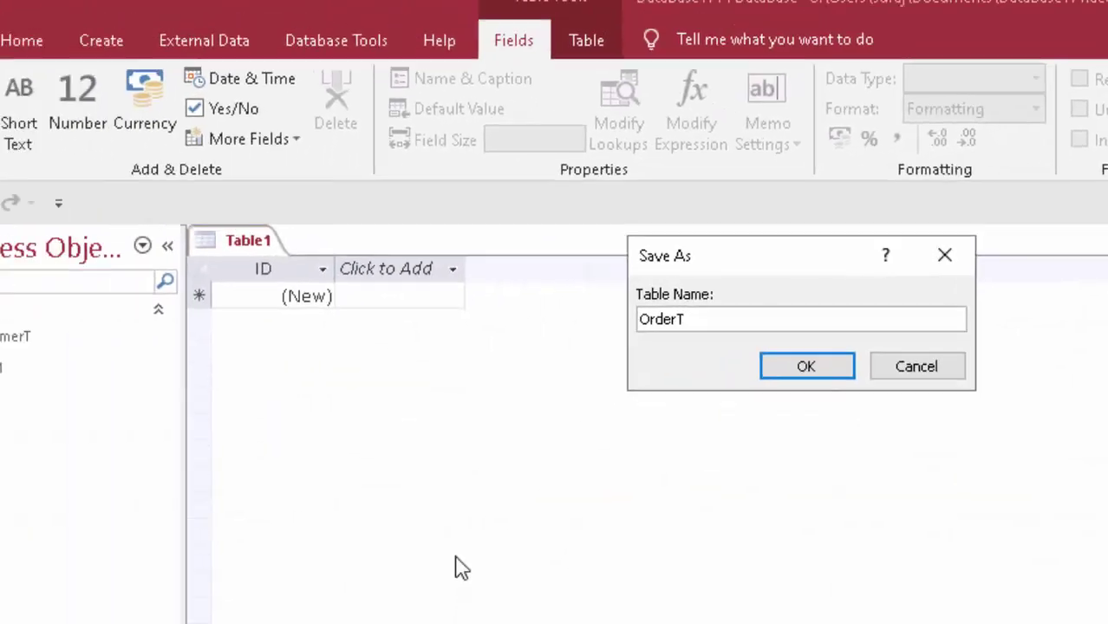
key("Return")
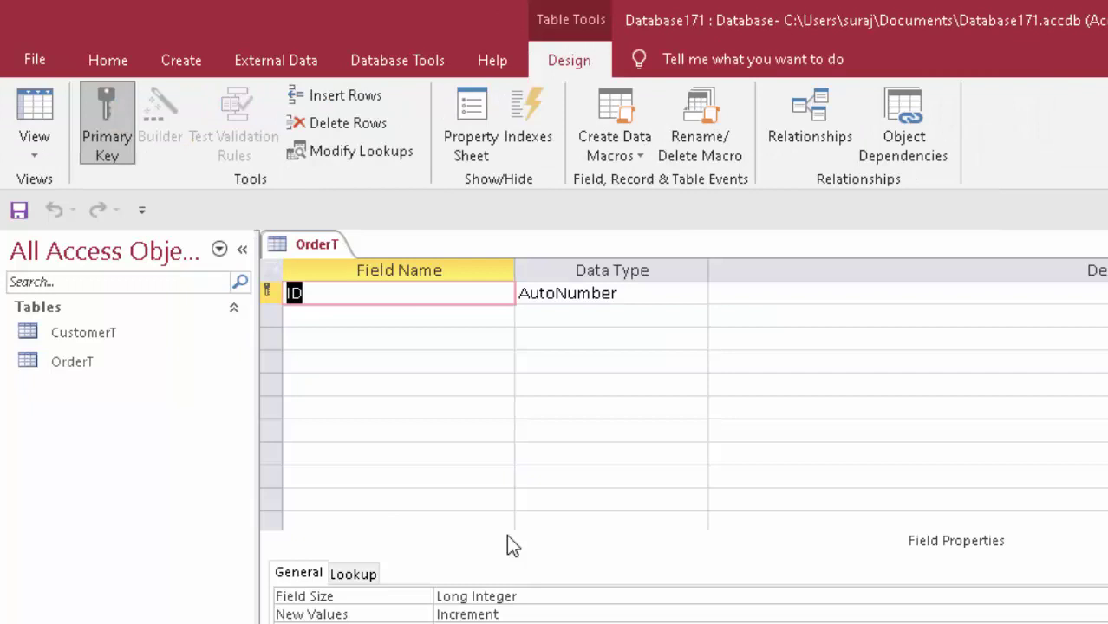
Rename the ID field to OrderId and make it a Number field
key("BackSpace")
type("rderI")
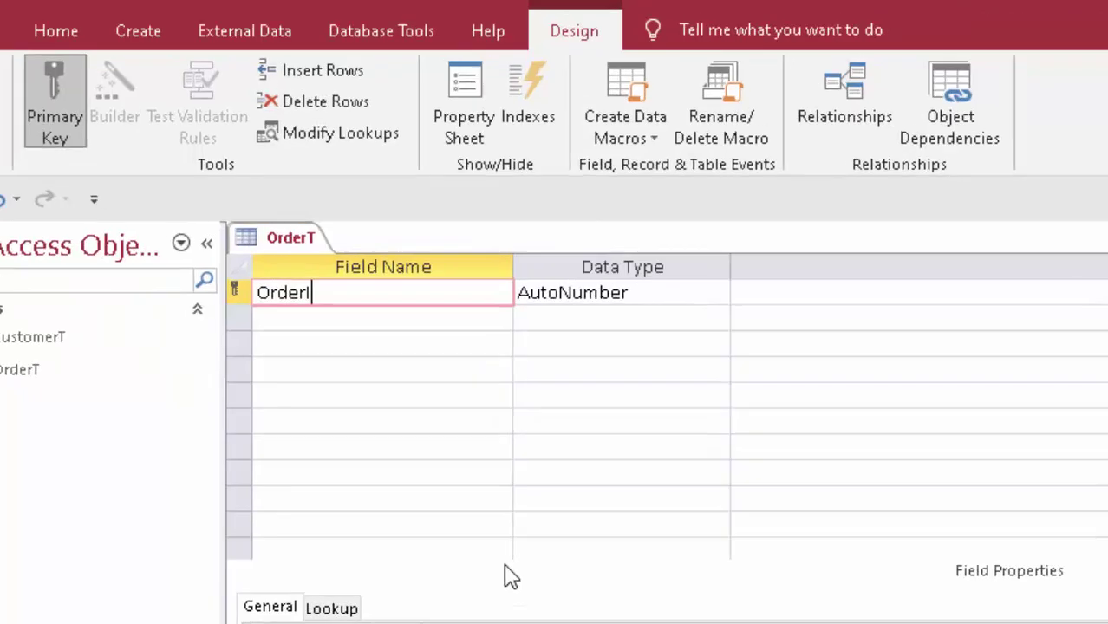
type("d")
key("Tab")
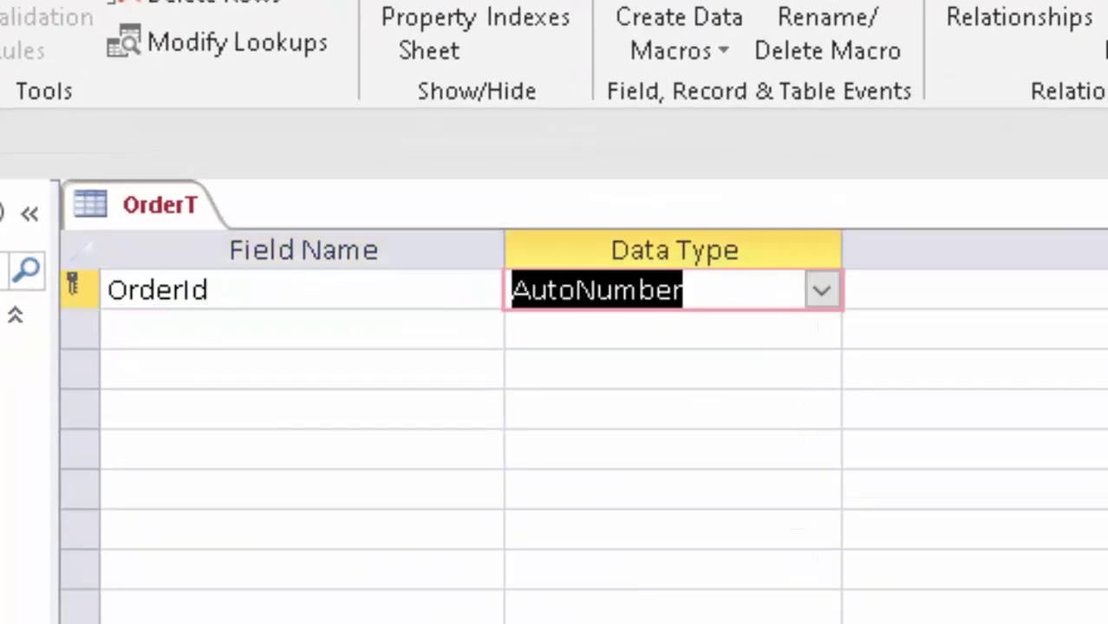
left_click(825, 292)
left_click(733, 409)
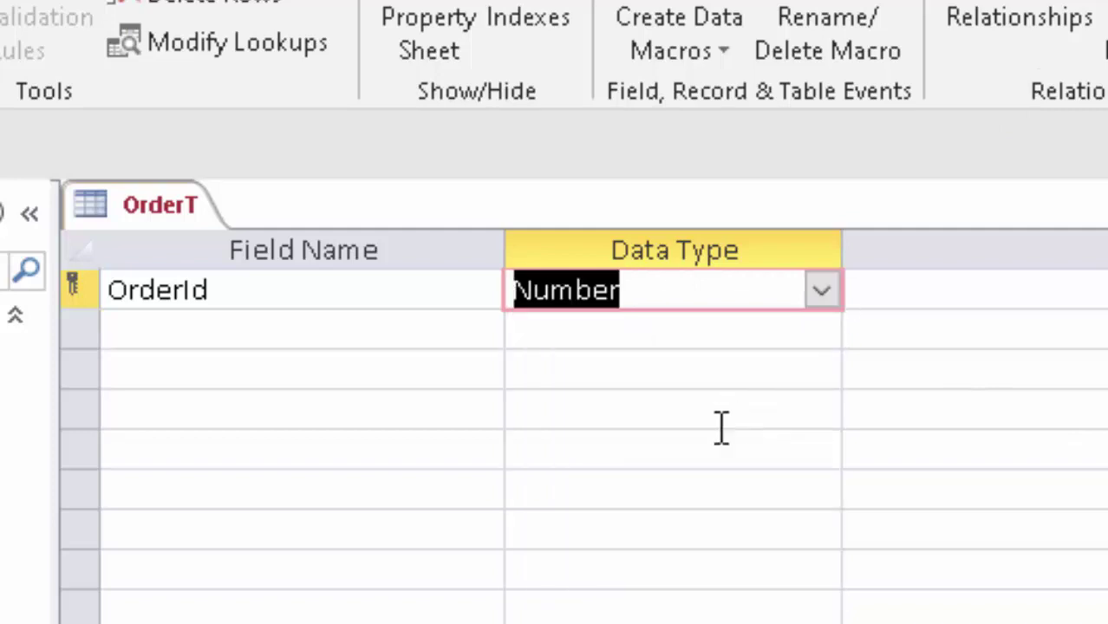
Add a CustomerId Number field and start an Item Name field below it
left_click(312, 338)
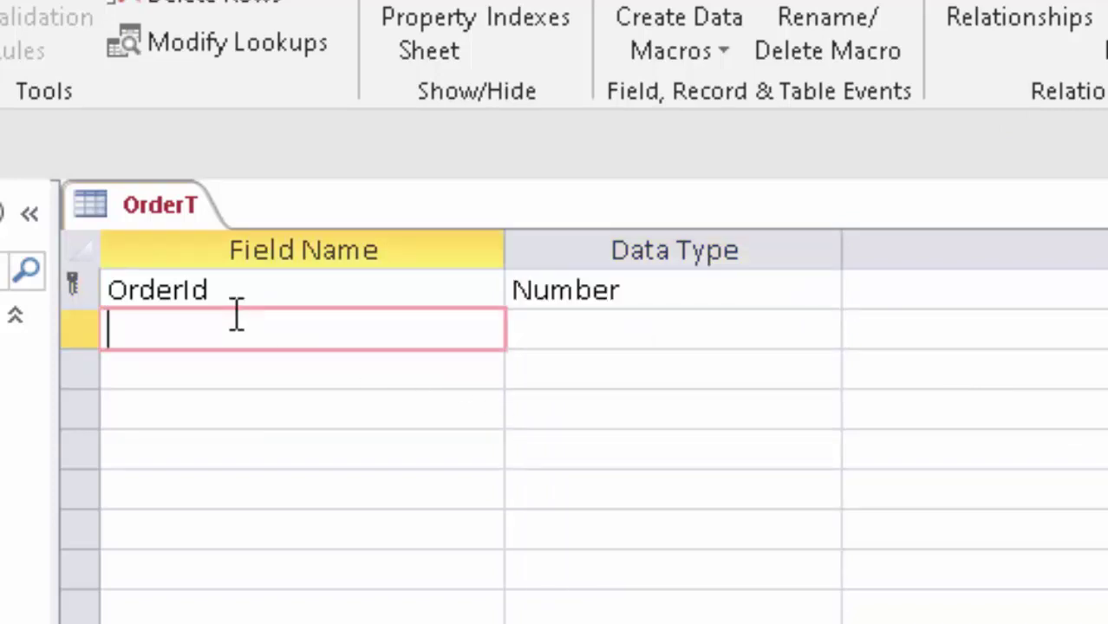
type("Cus")
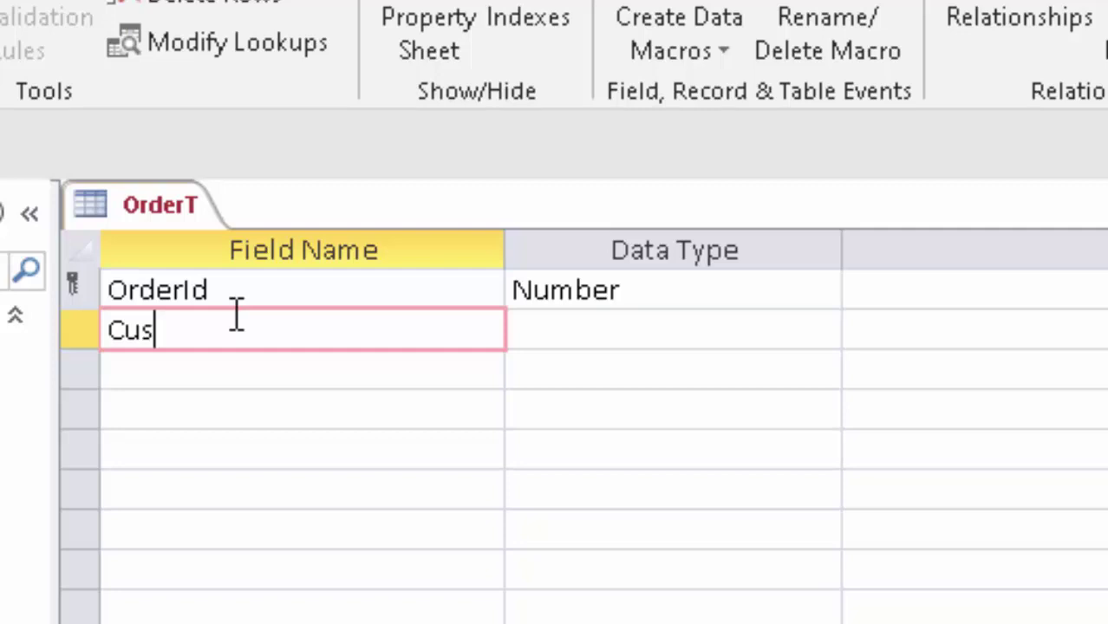
type("tomer")
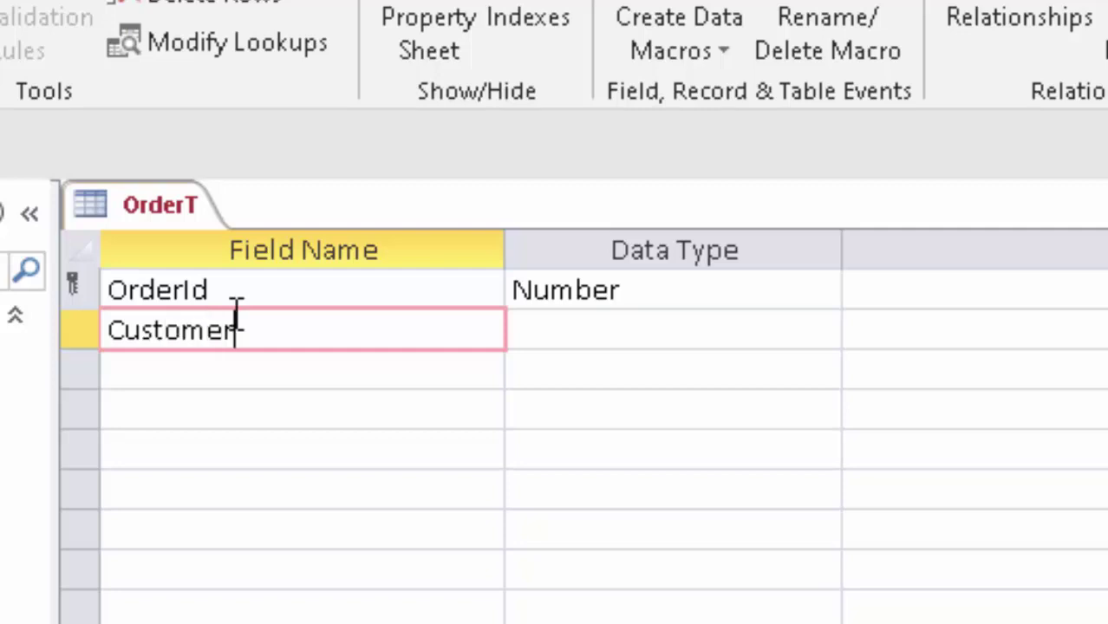
type("Id")
key("Tab")
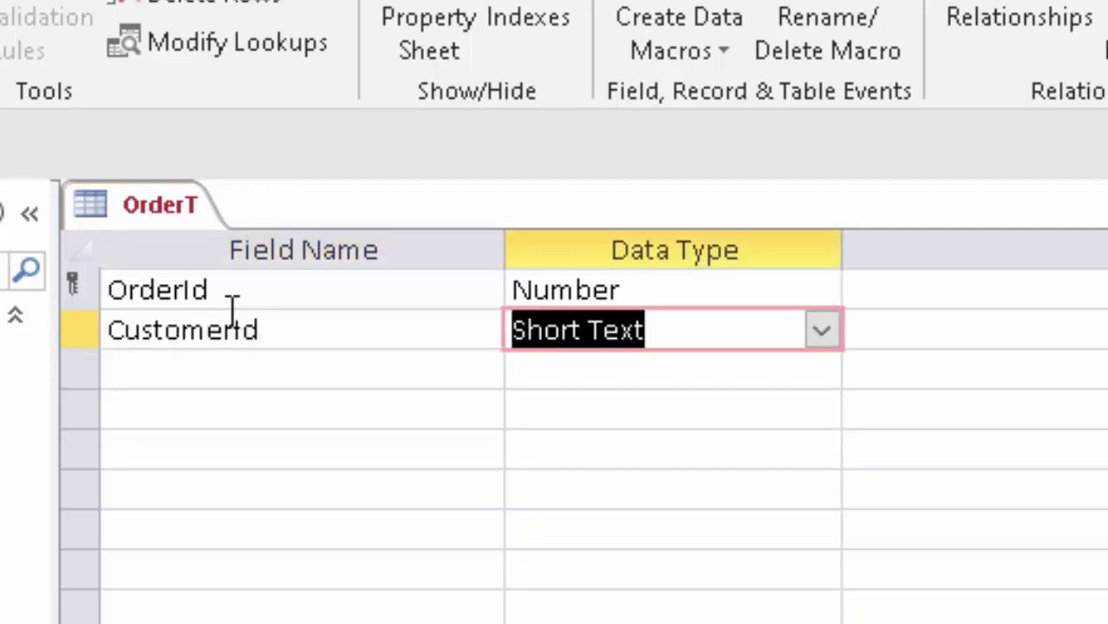
left_click(825, 333)
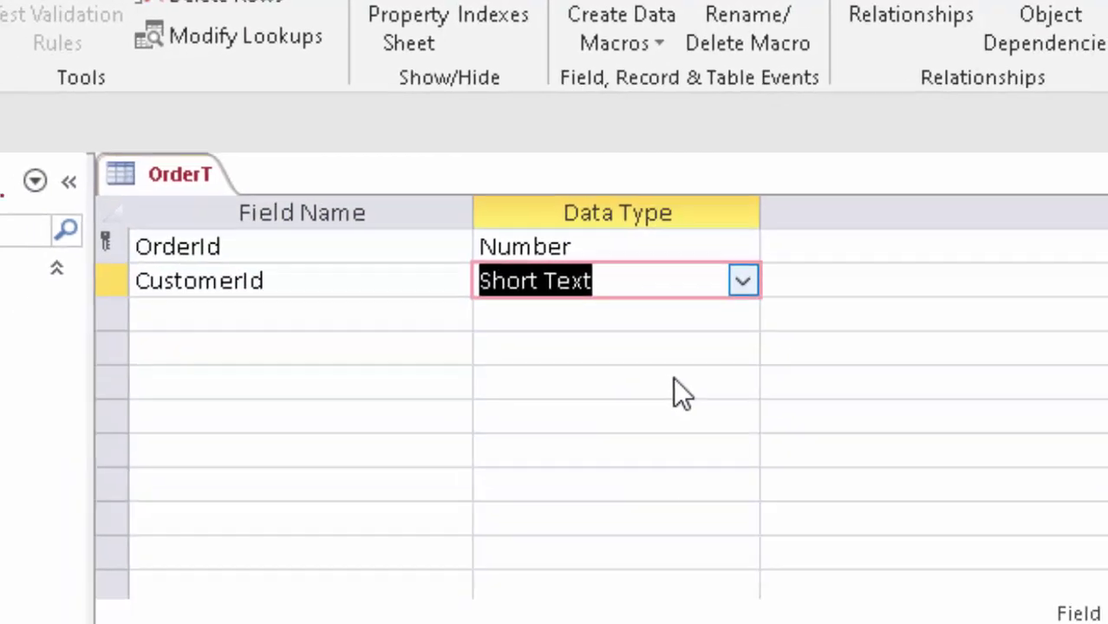
type("n")
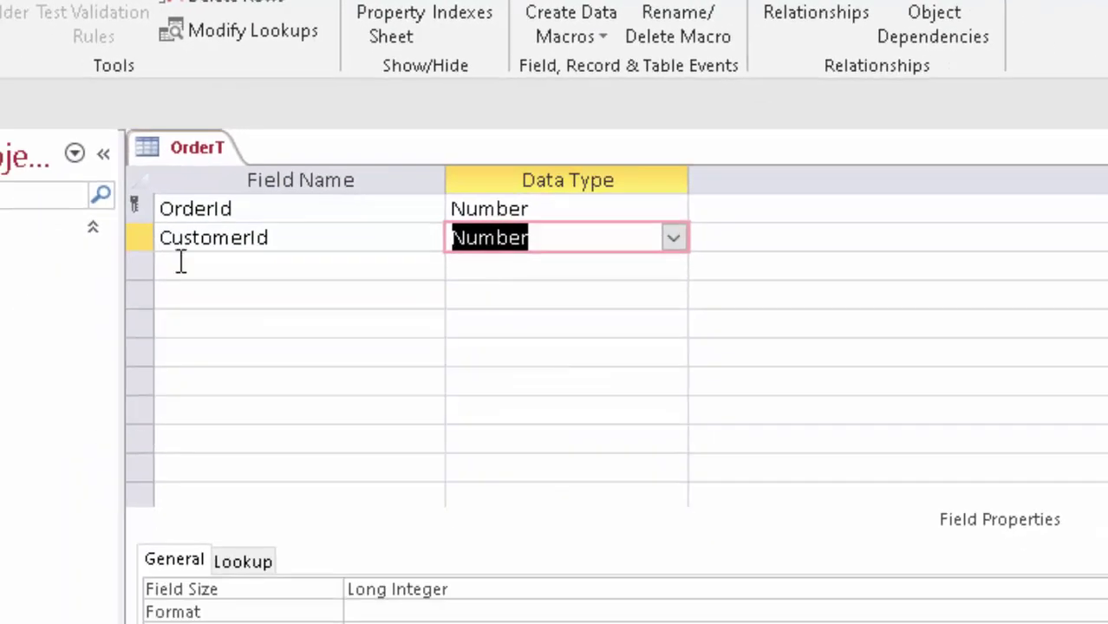
left_click(205, 268)
type("Item")
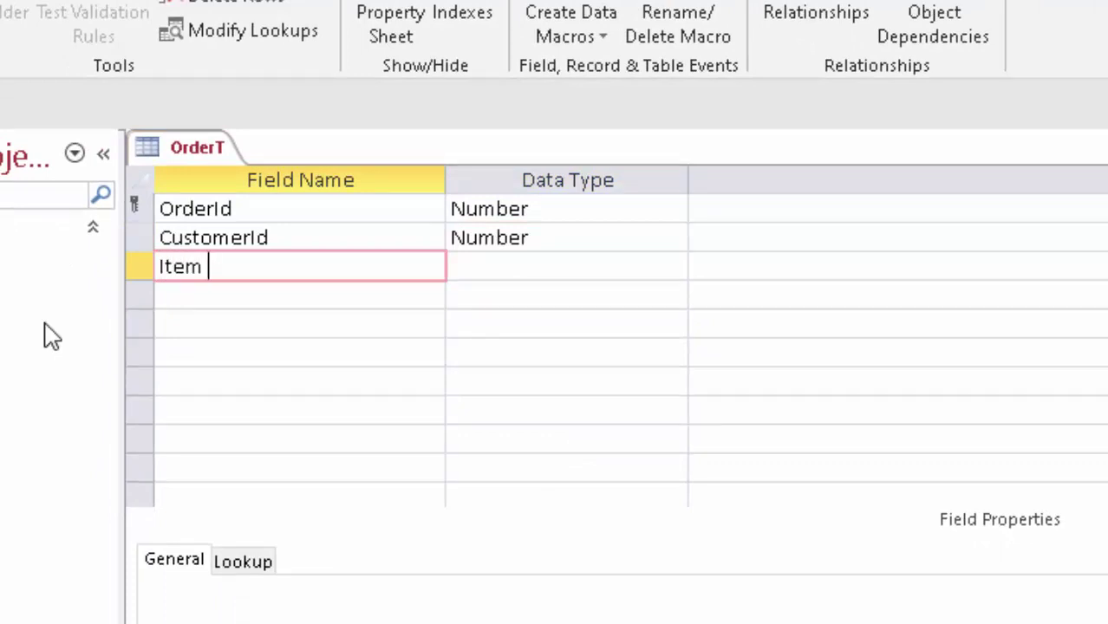
type("Name")
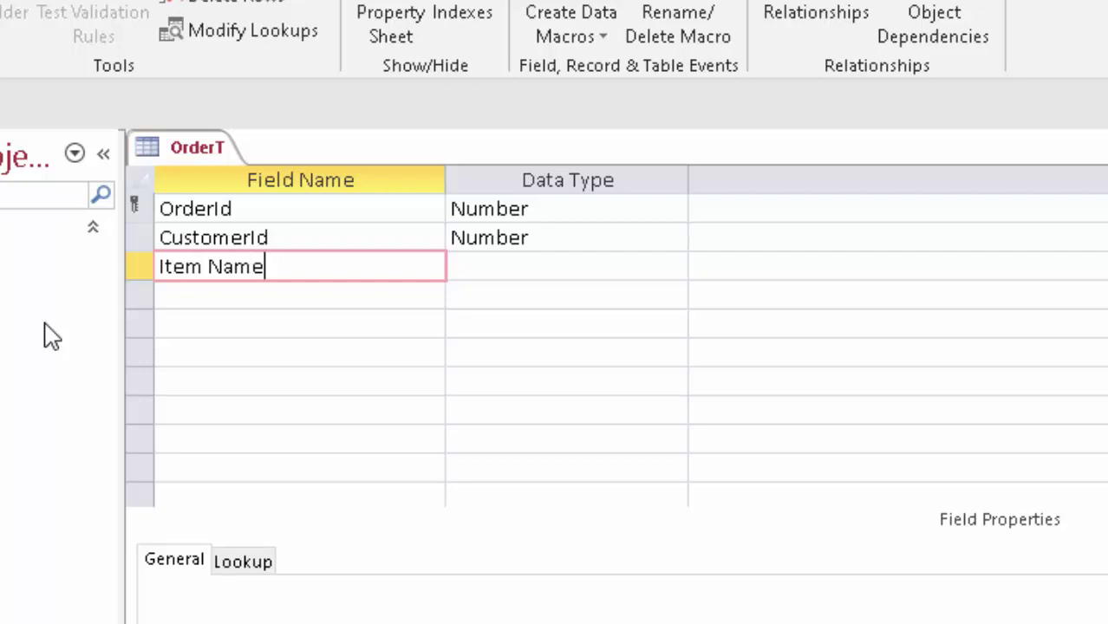
Give Item Name the Short Text type and add a Price field as Currency
left_click(602, 264)
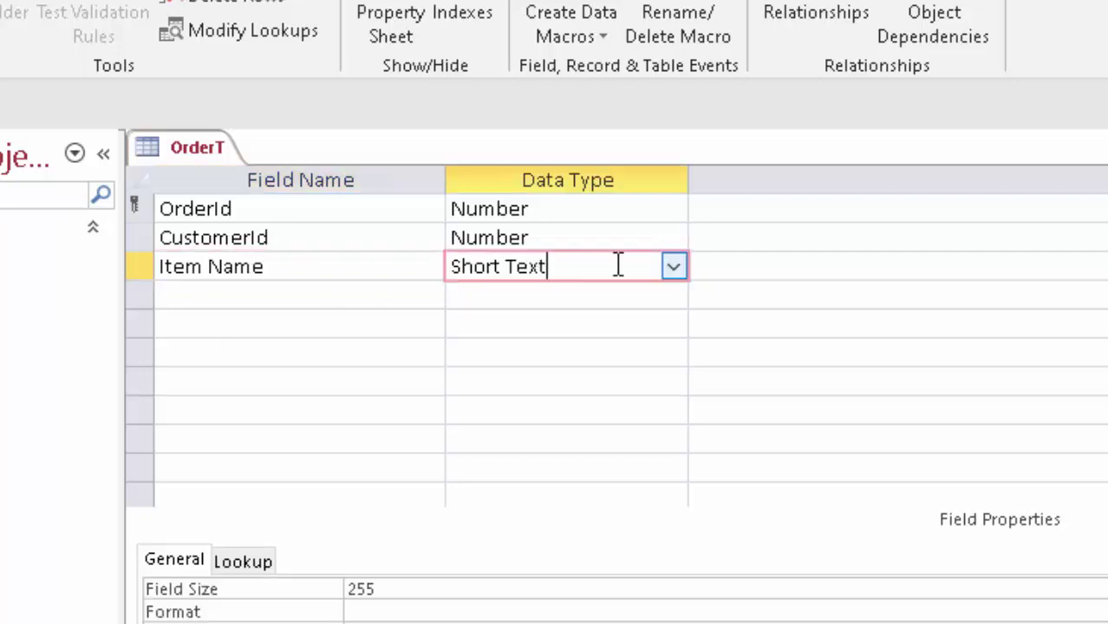
left_click(271, 297)
type("Price")
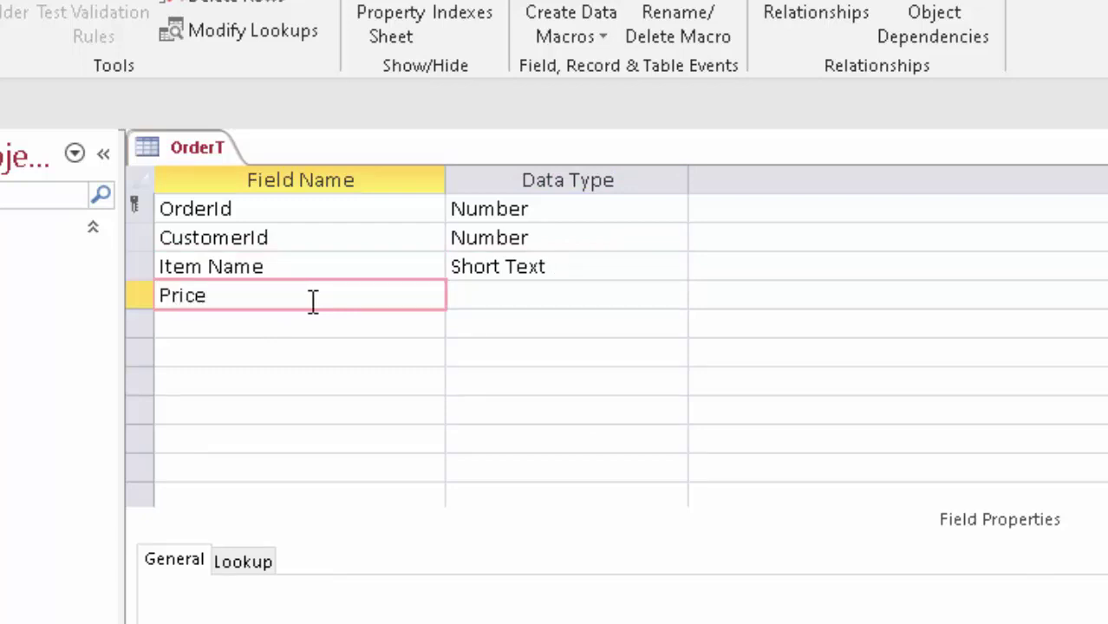
left_click(531, 295)
left_click(673, 296)
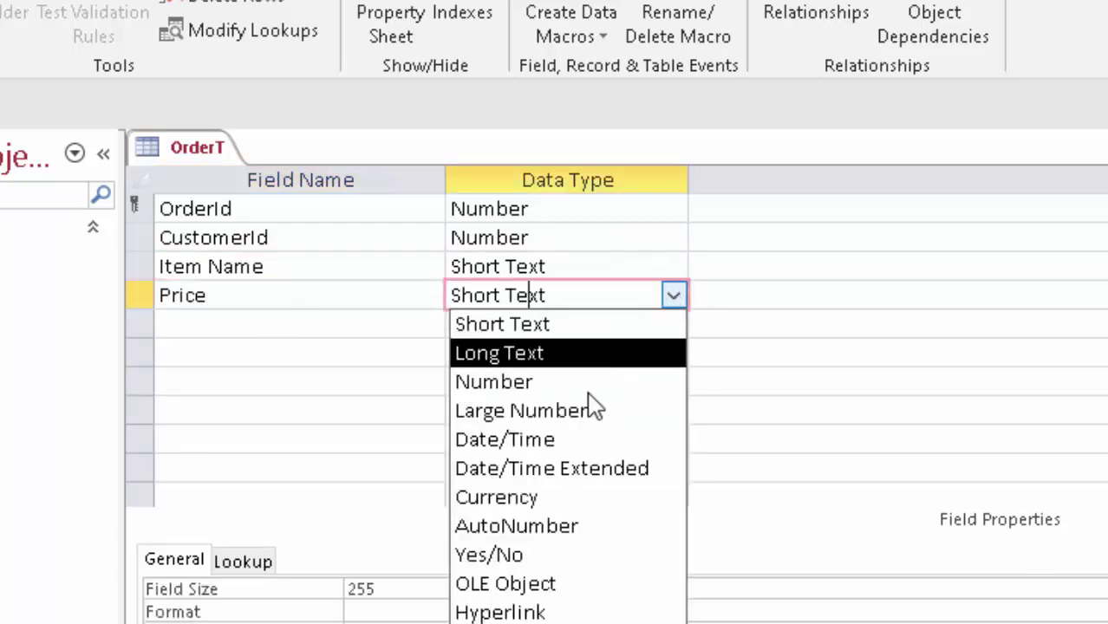
left_click(539, 497)
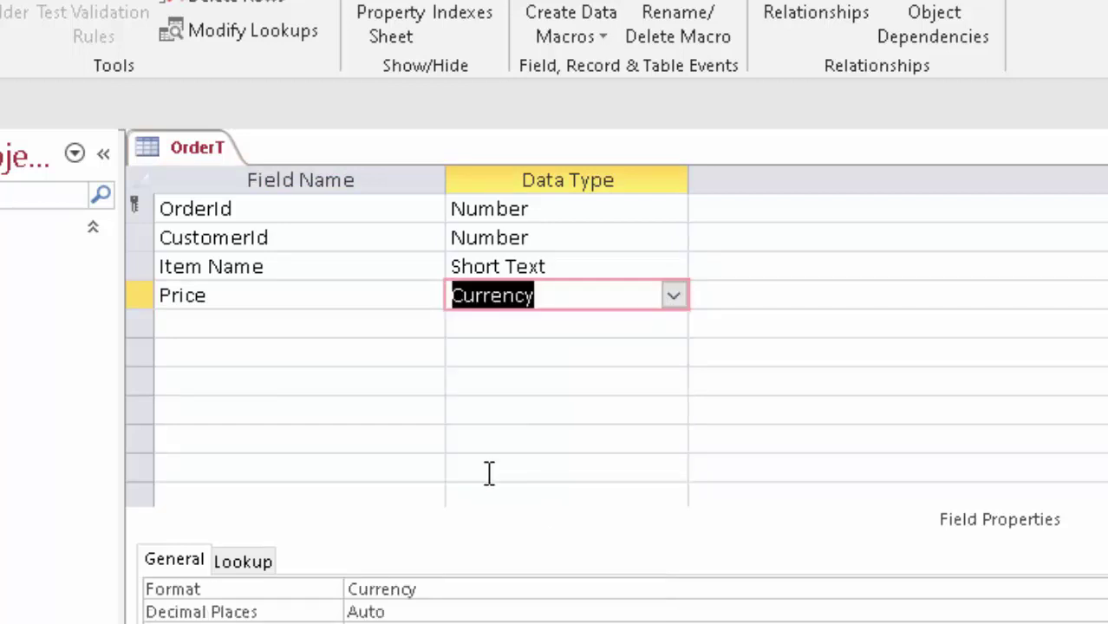
Add a Date of Purchasing field of type Date/Time and switch to Datasheet View
left_click(277, 331)
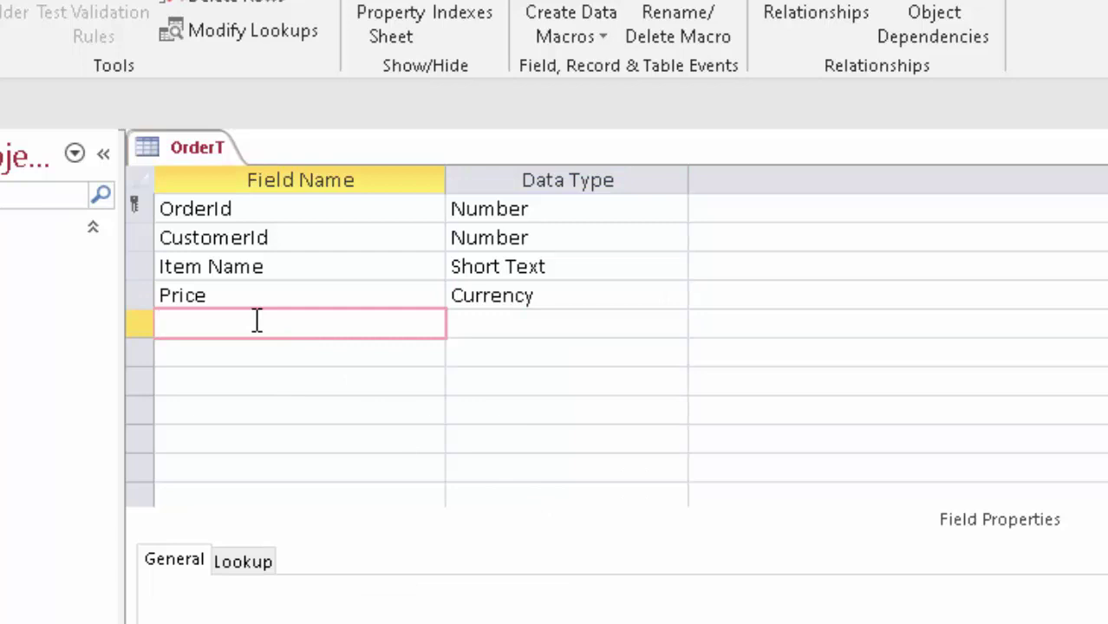
type("Date of Purchasing")
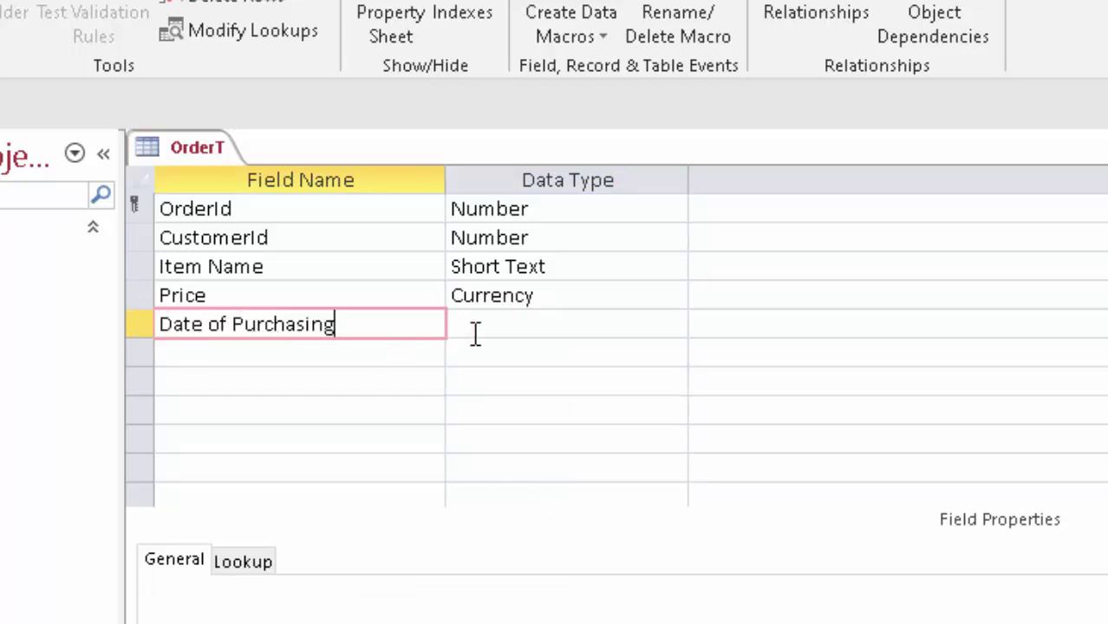
left_click(544, 331)
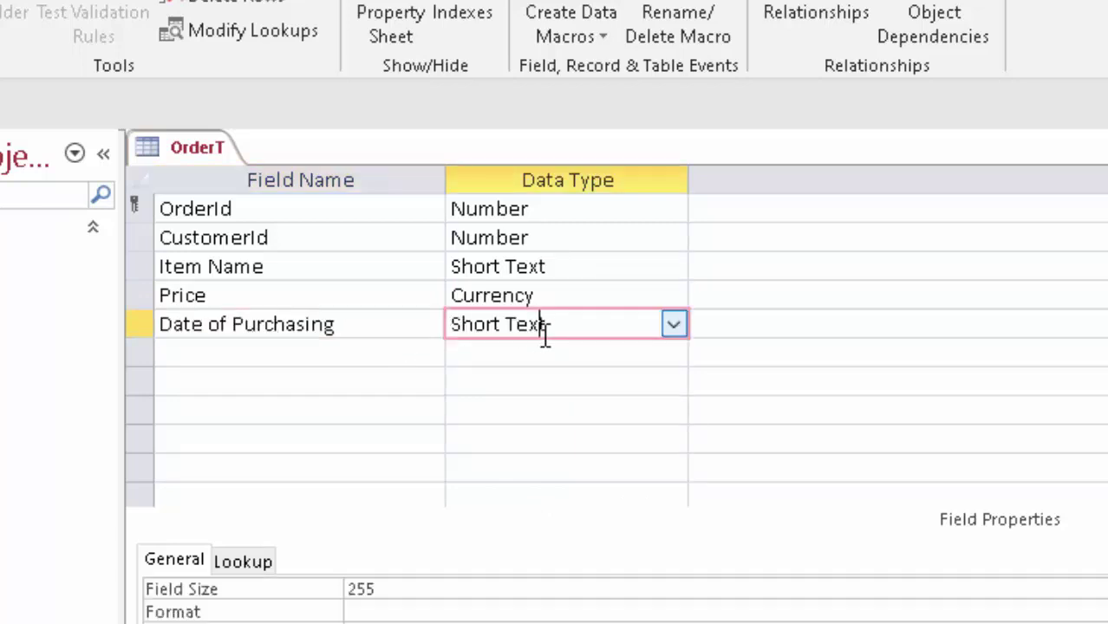
left_click(675, 326)
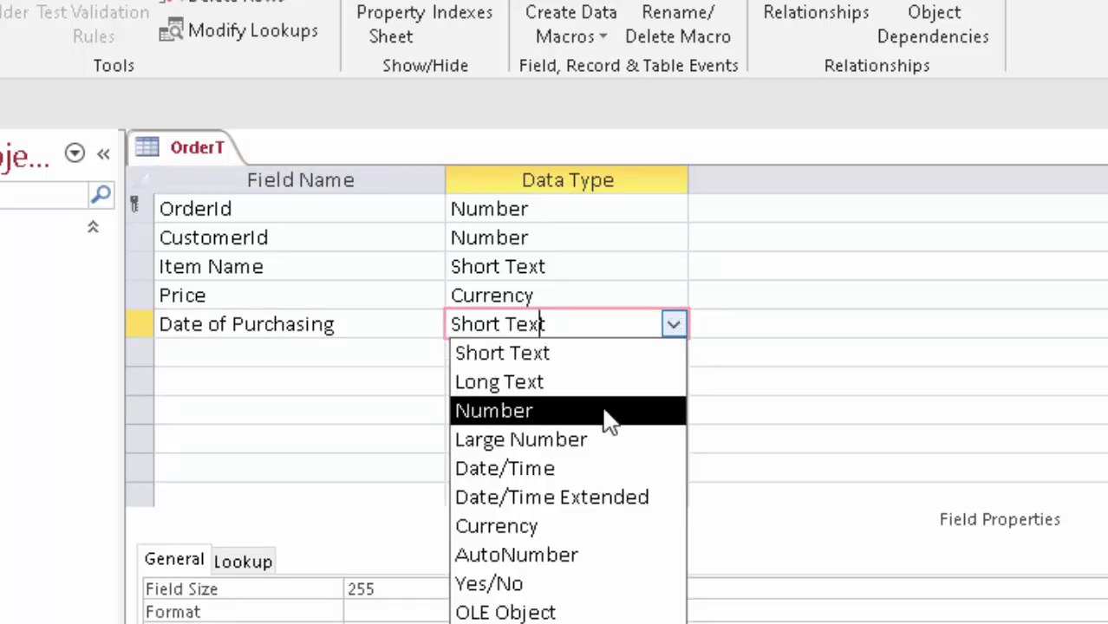
left_click(579, 473)
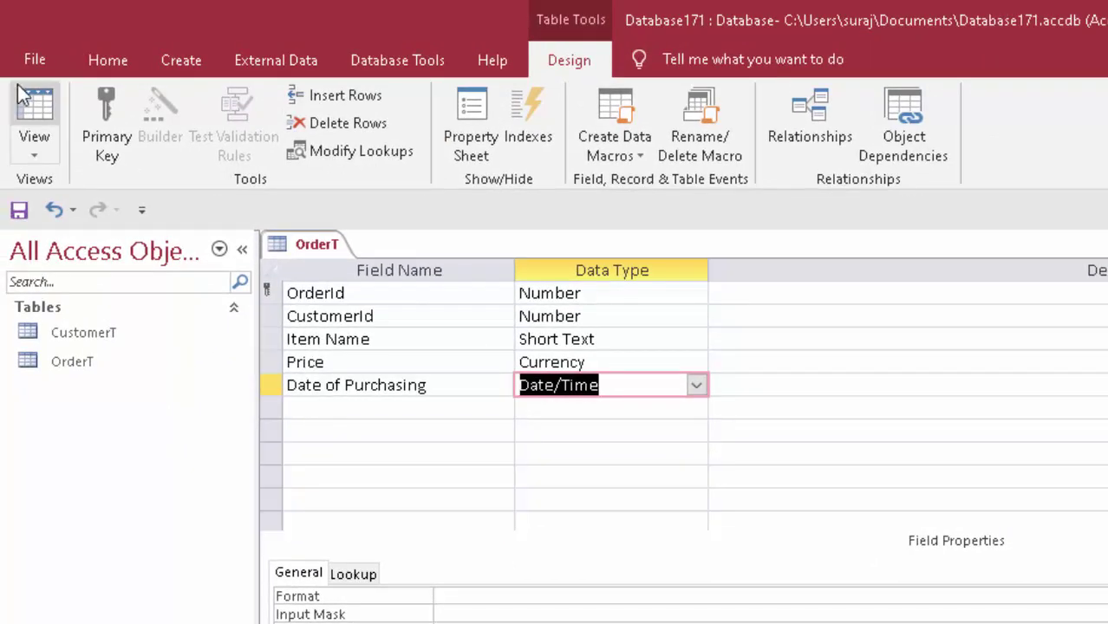
left_click(26, 102)
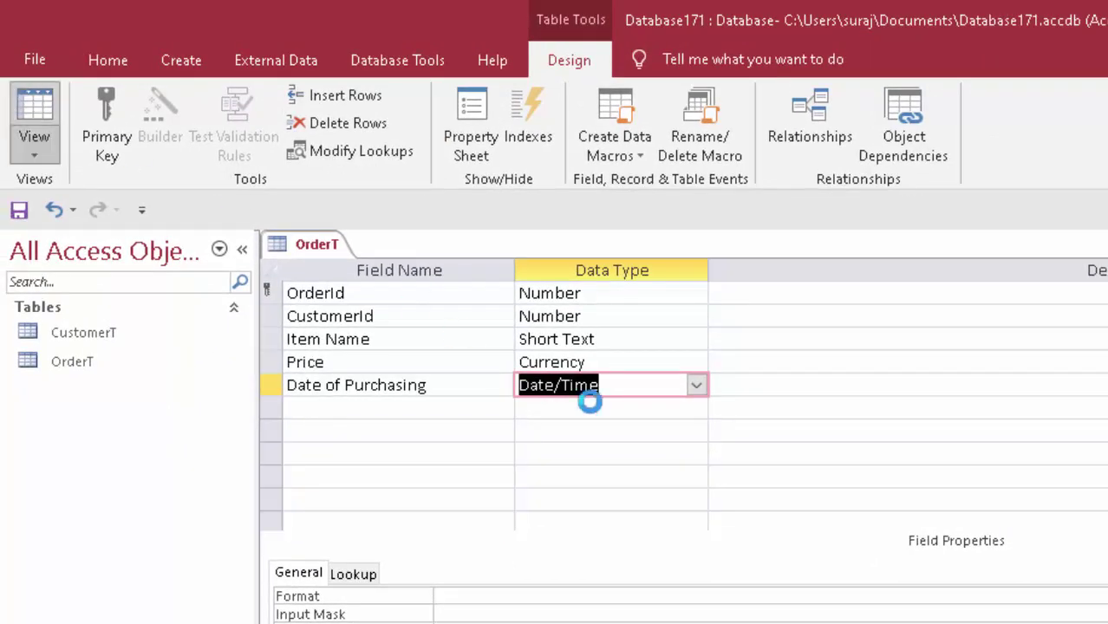
Save the table and enter order 1101: Keyboard, price 200, purchased 1 December 2020
left_click(802, 528)
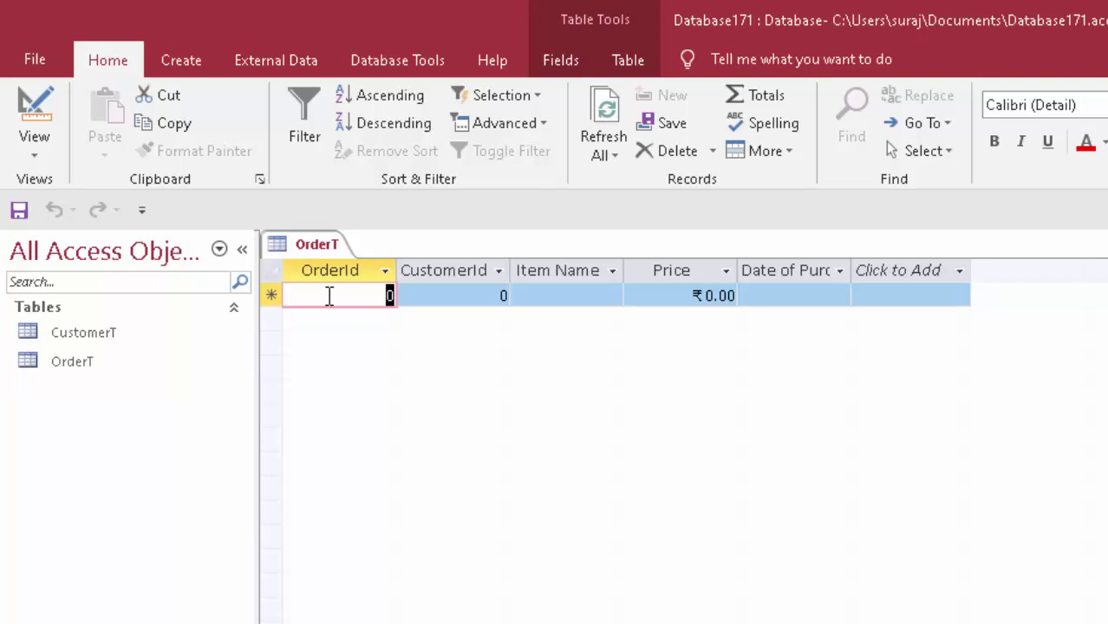
key("BackSpace")
type("11")
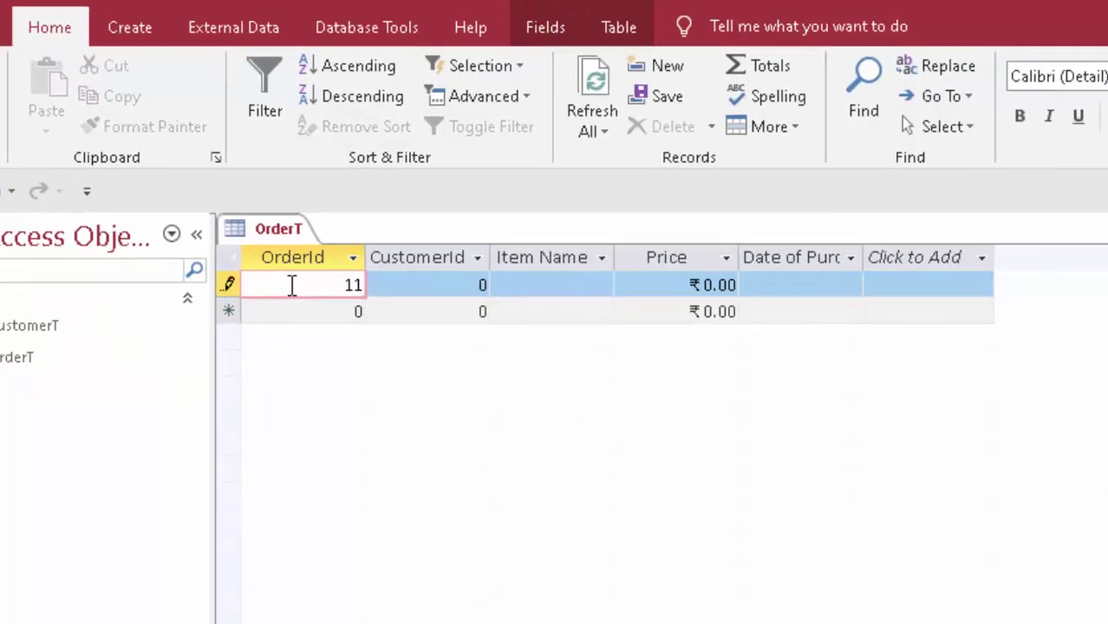
type("01")
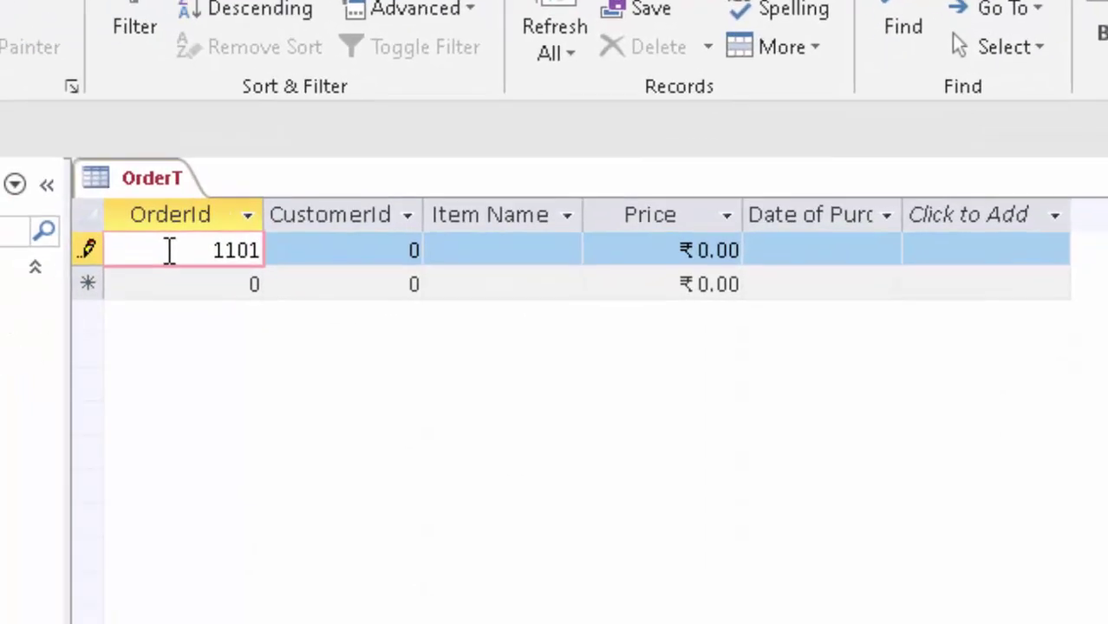
key("Tab")
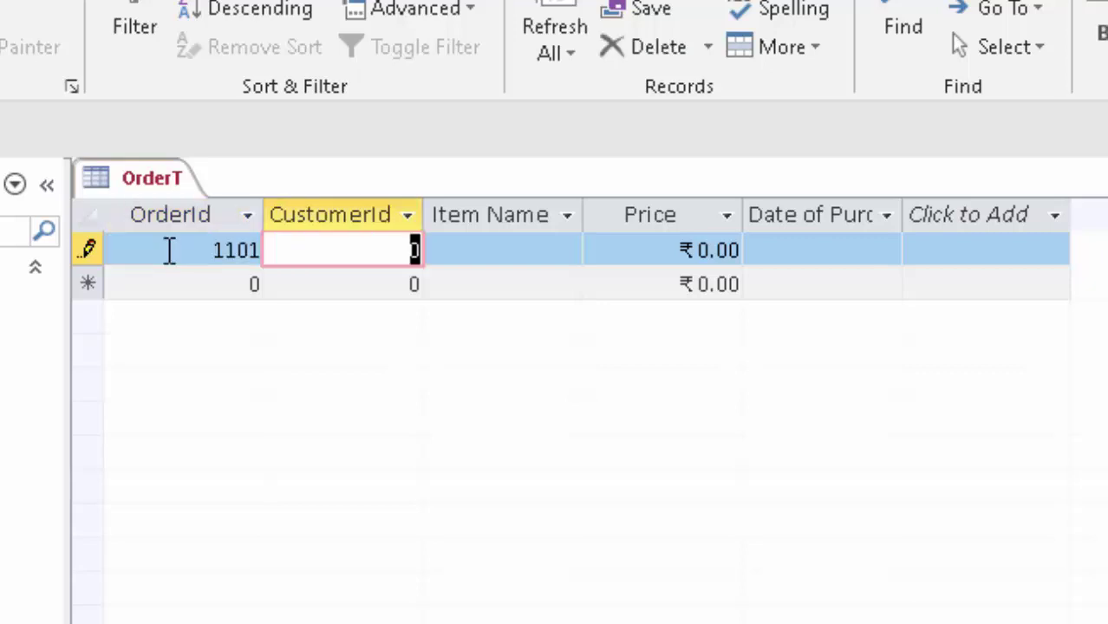
key("BackSpace")
key("Tab")
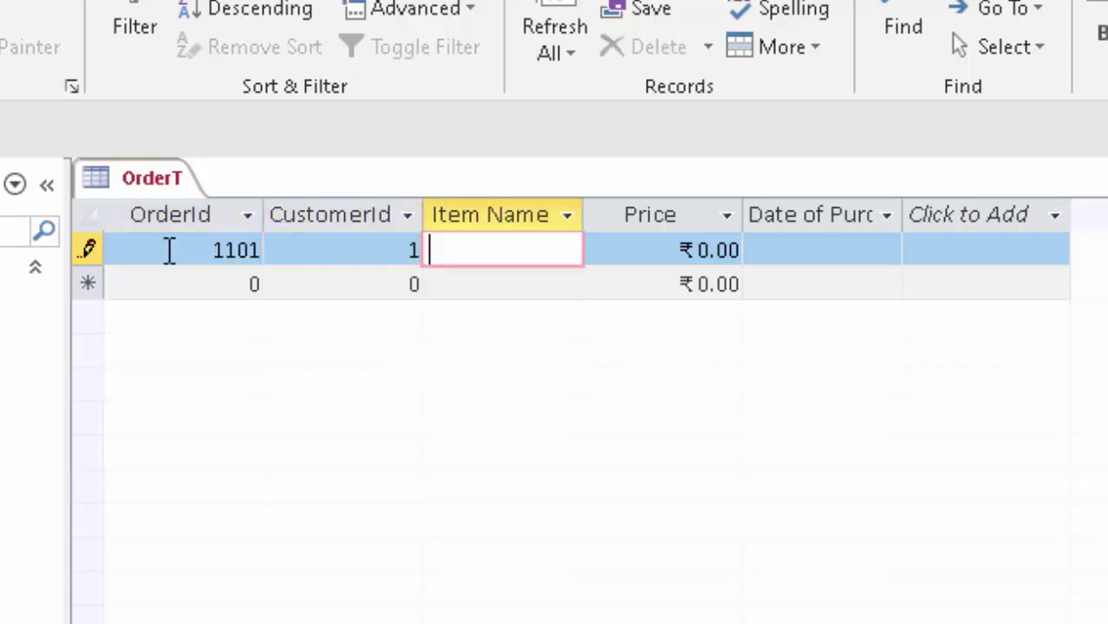
type("Key")
type("bo")
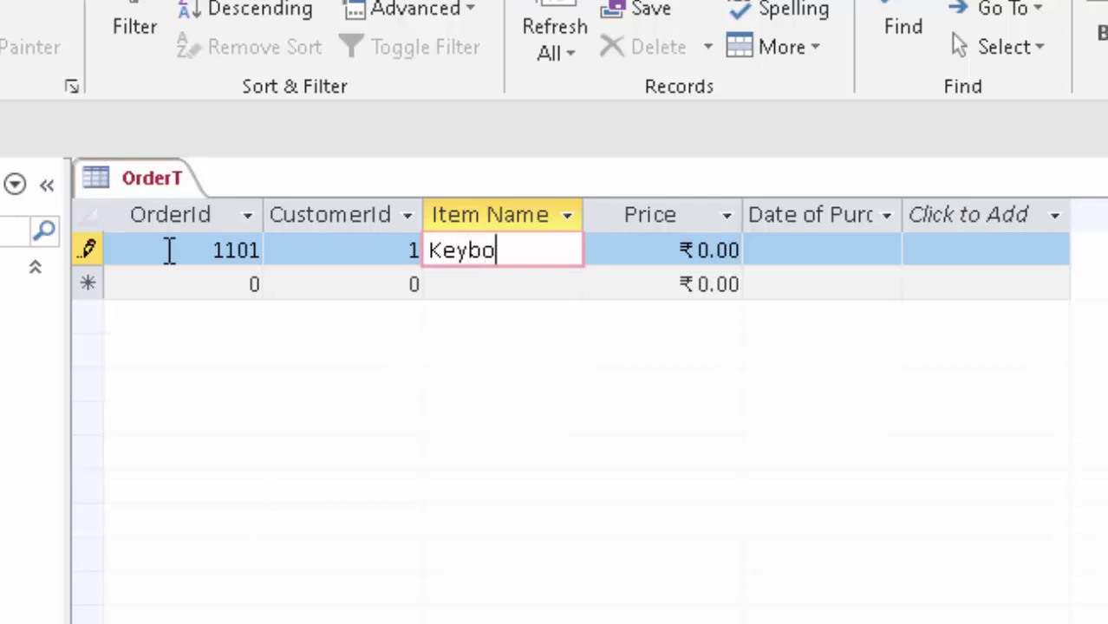
type("ard")
key("Tab")
type("2")
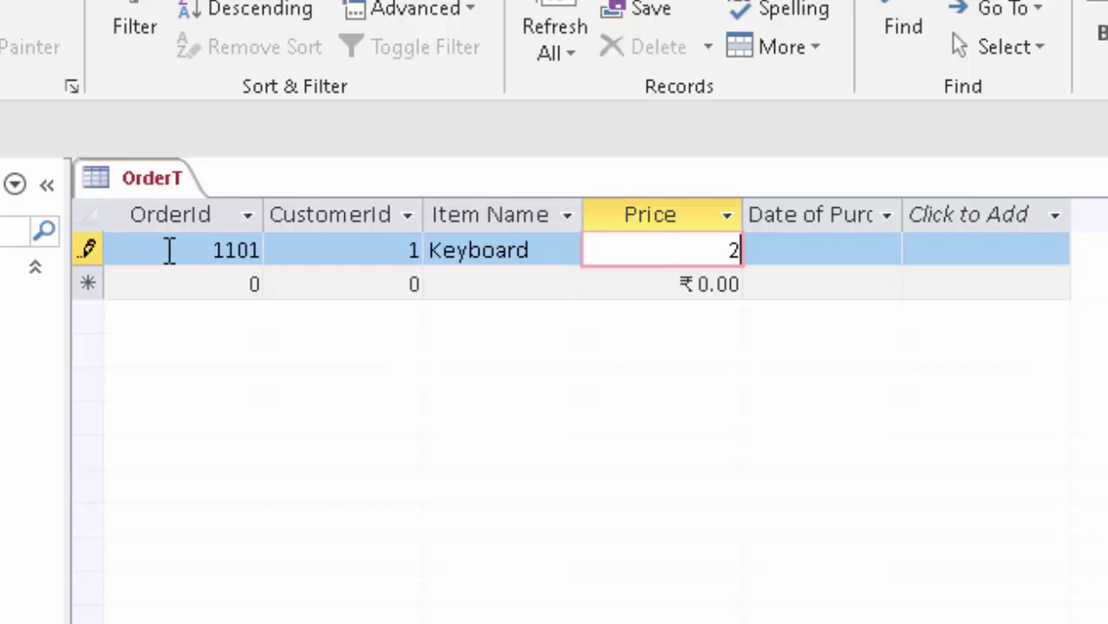
type("00")
key("Tab")
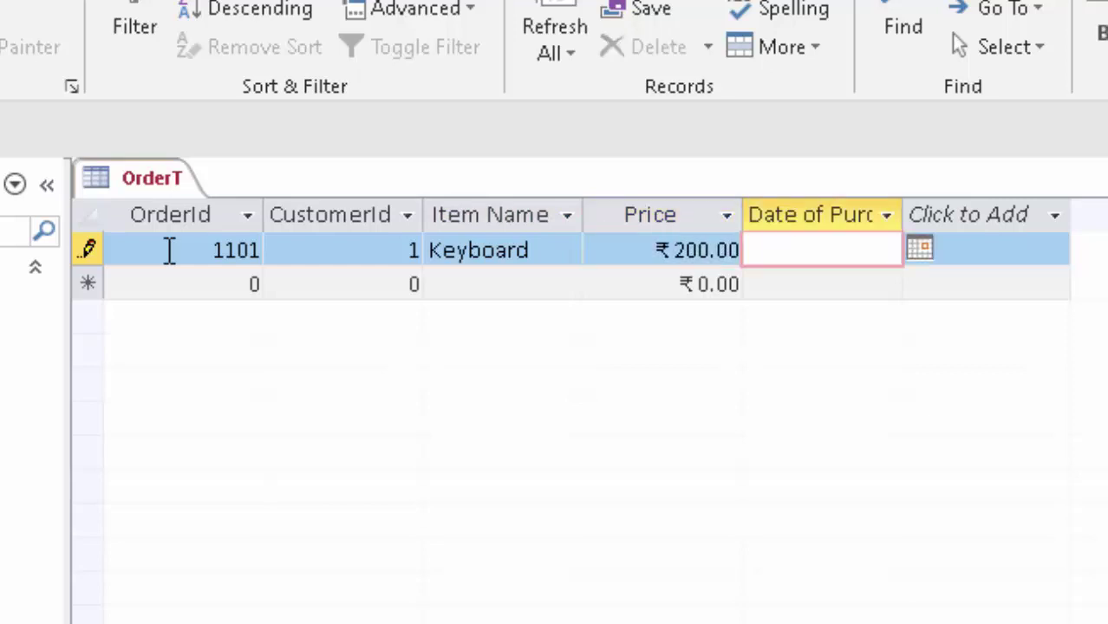
double_click(905, 214)
left_click(1002, 249)
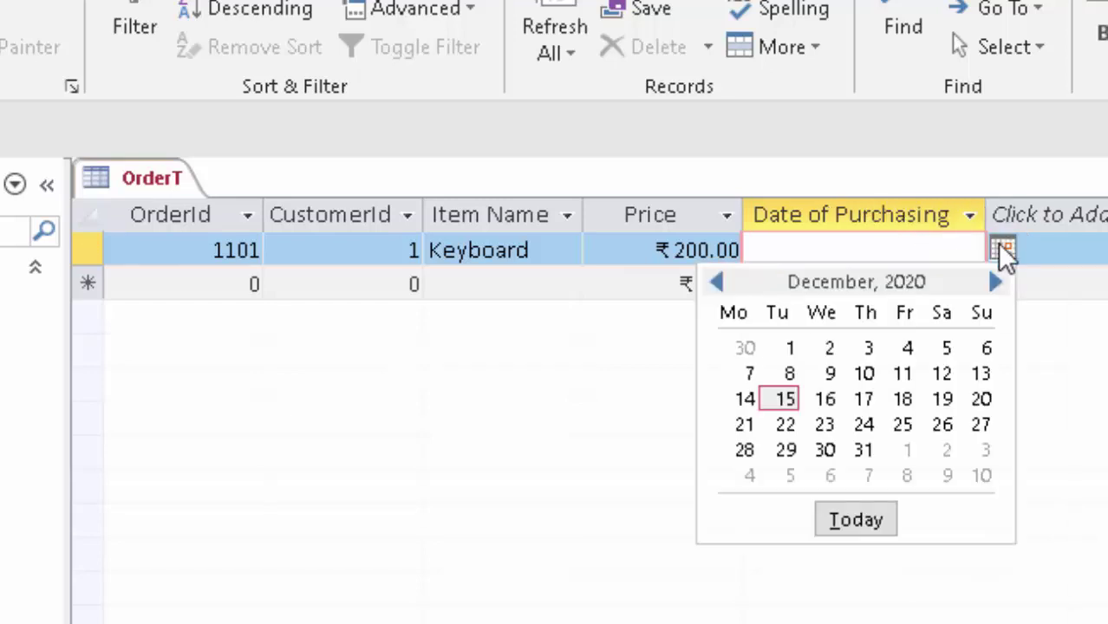
left_click(782, 356)
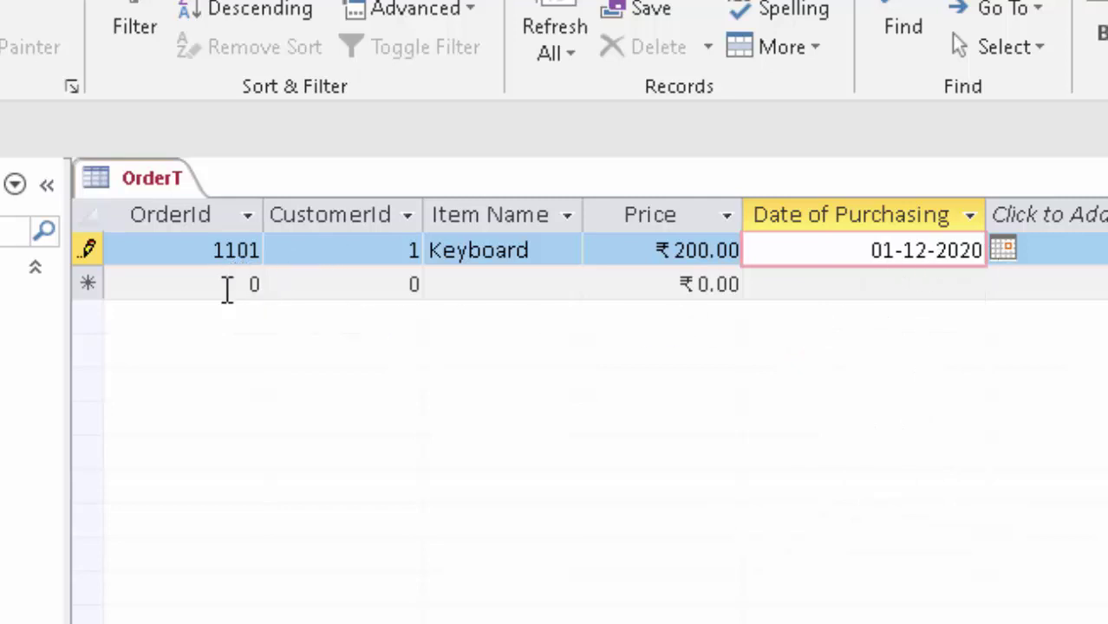
Enter the next order for a Mouse with purchase date 3 December 2020
left_click(256, 286)
key("BackSpace")
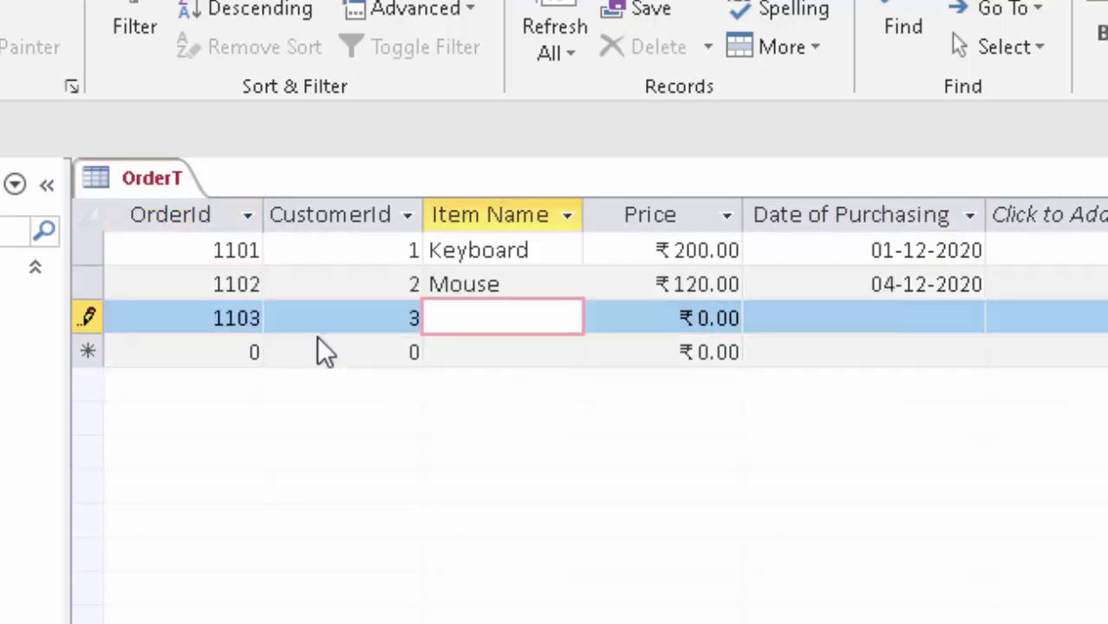
type("Mouse")
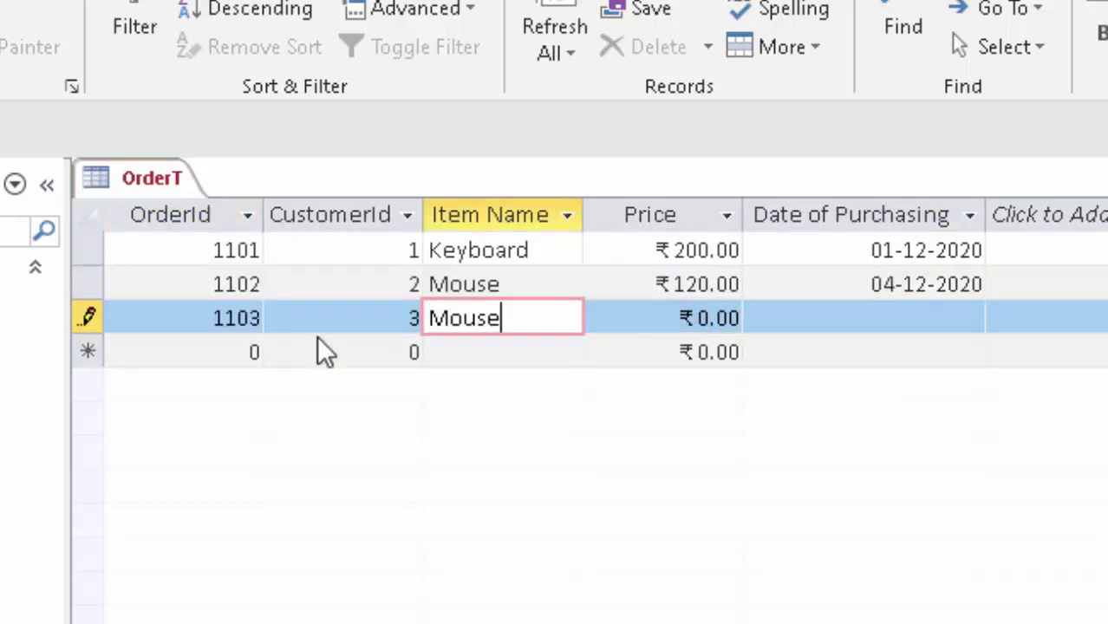
key("Tab")
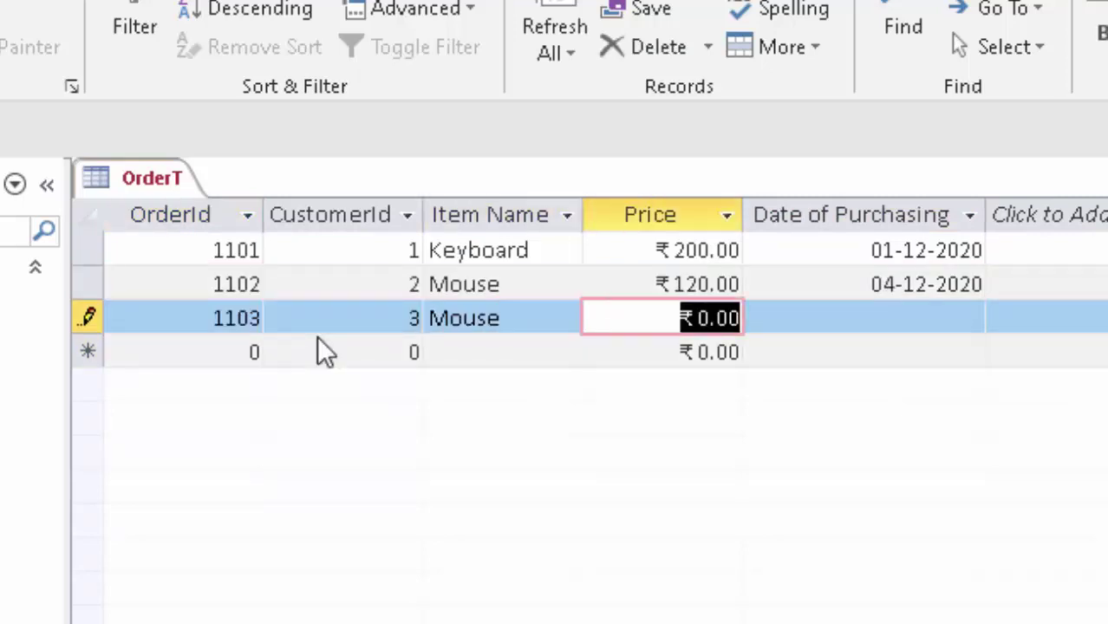
type("3")
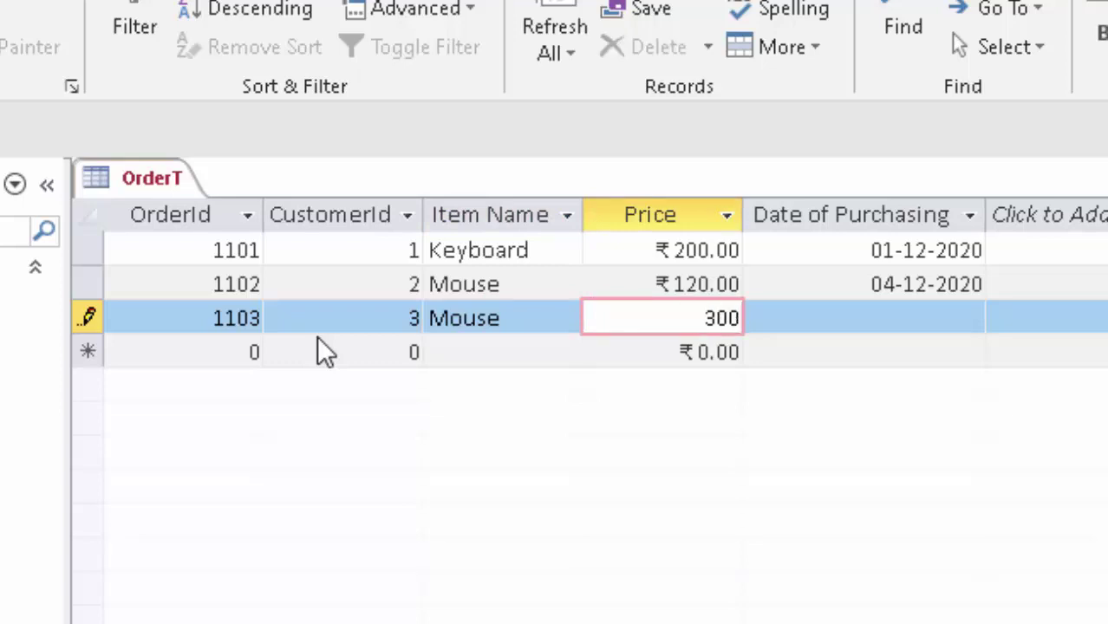
key("Tab")
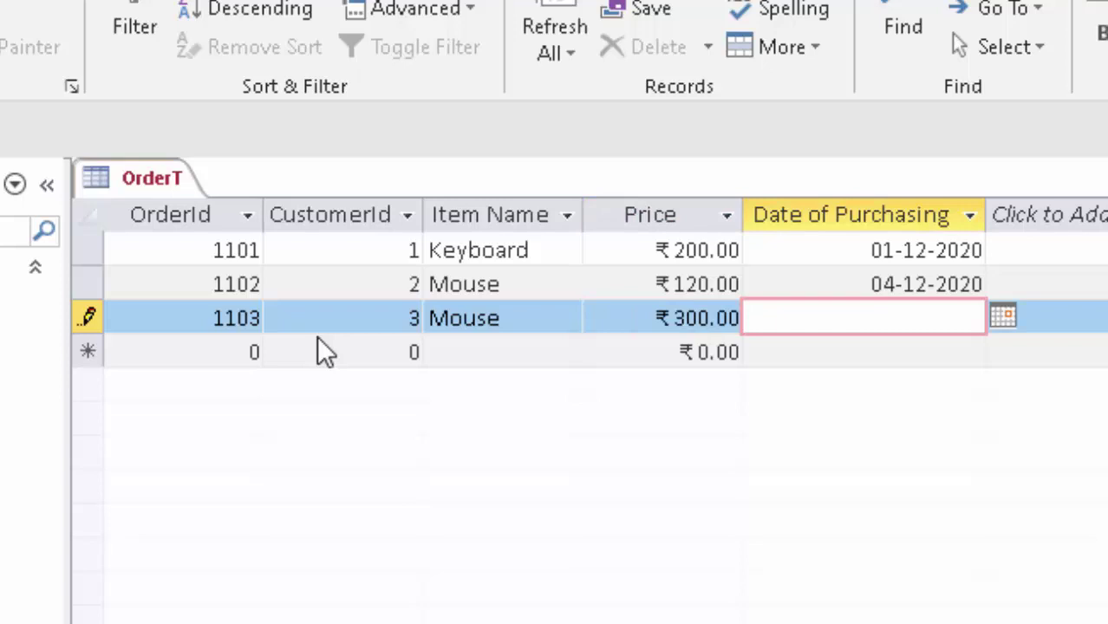
left_click(1001, 317)
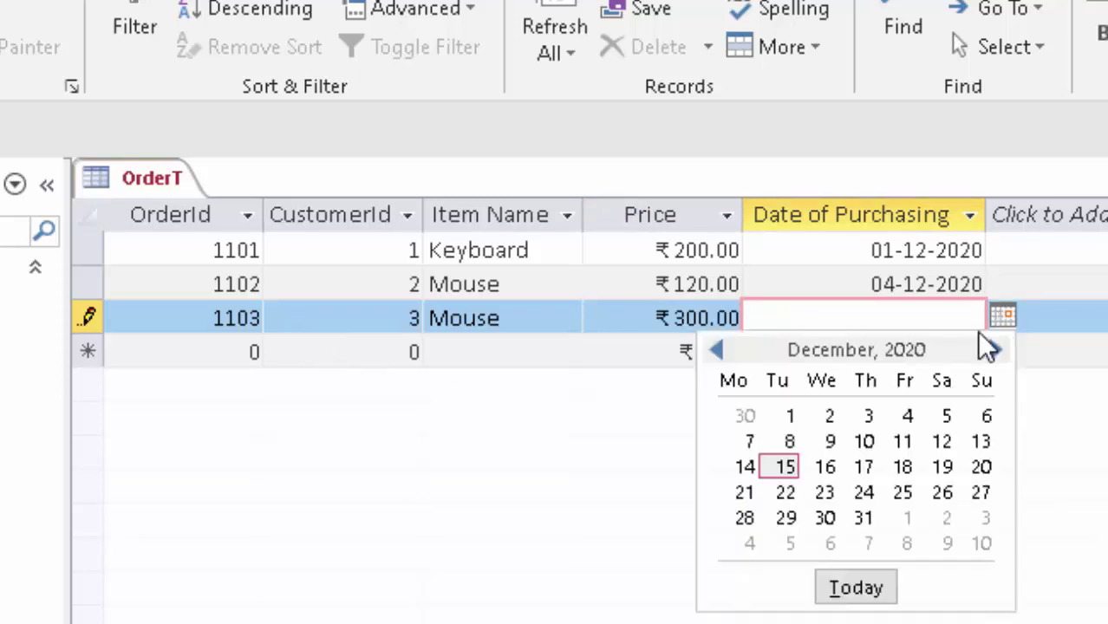
left_click(870, 417)
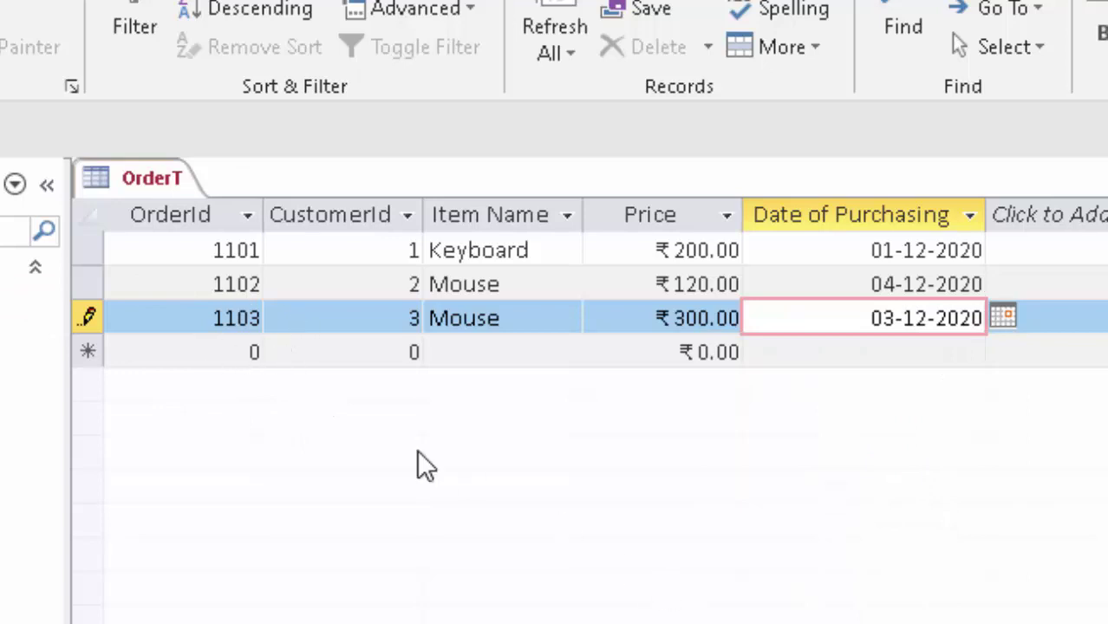
Check CustomerT's ids, then enter order 1104 for customer 4, price 200, dated 6 December 2020
double_click(30, 302)
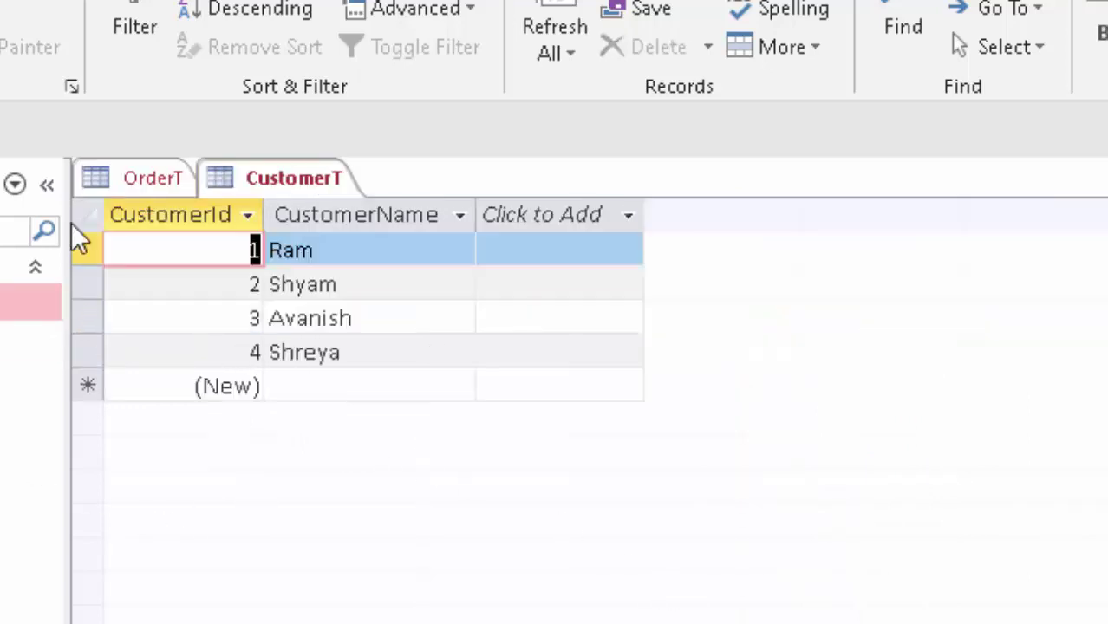
double_click(30, 342)
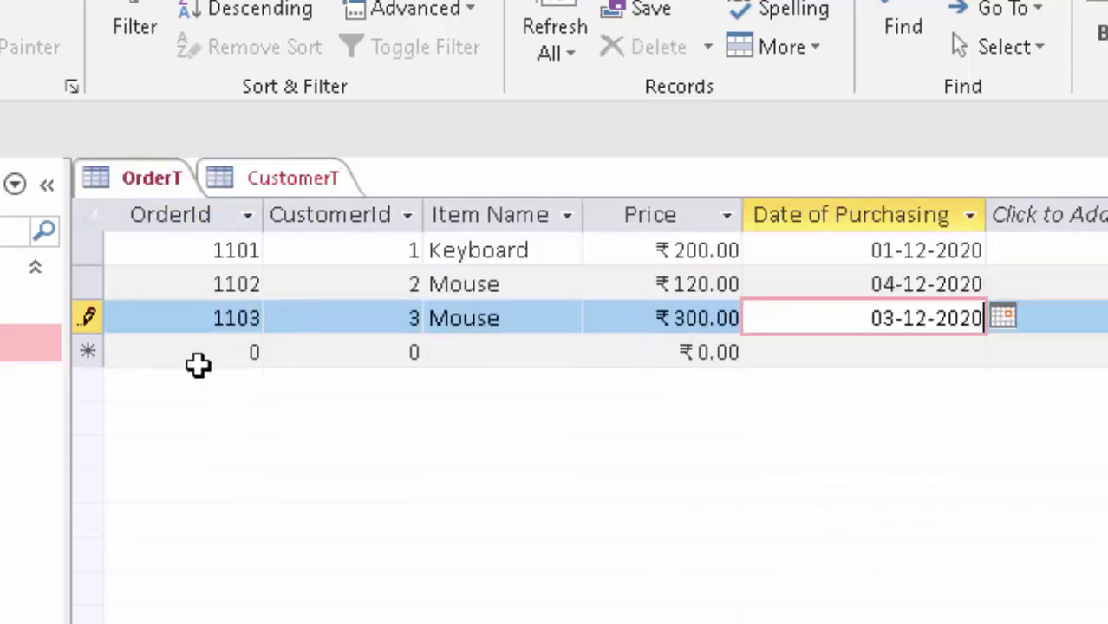
key("Tab")
key("BackSpace")
type("11")
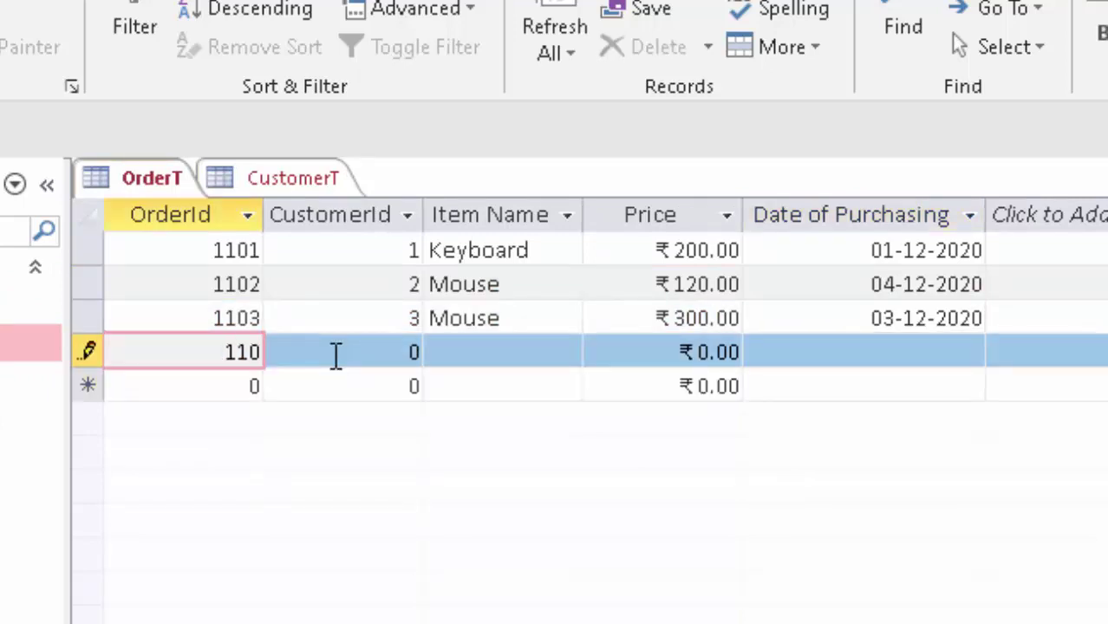
type("4")
key("Tab")
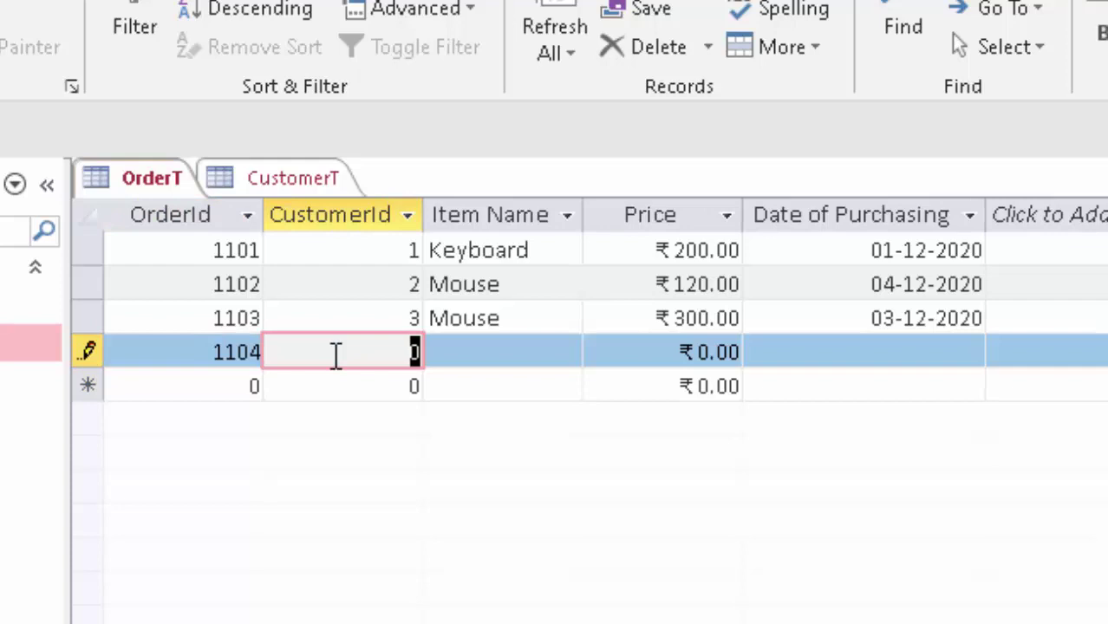
type("4")
key("Tab")
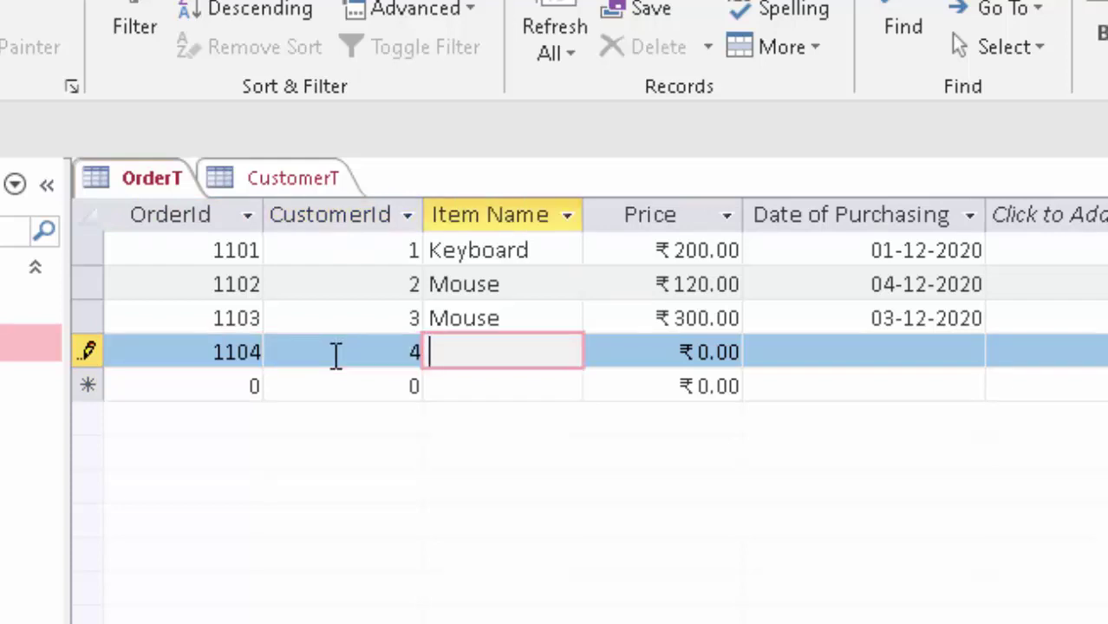
type("Keyb")
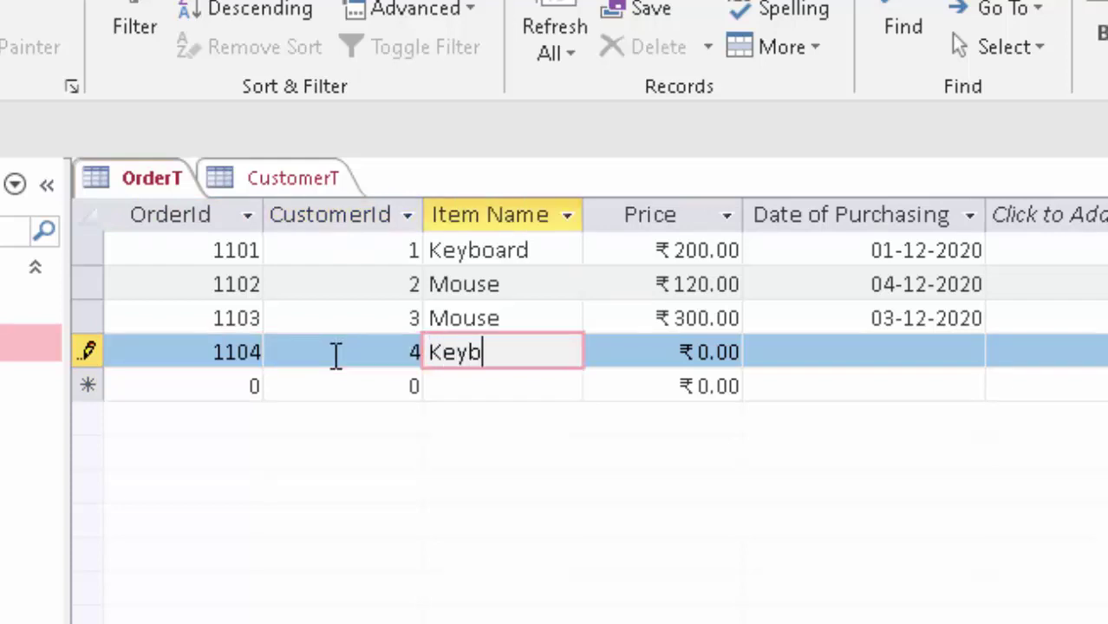
type("oard")
key("Tab")
type("2")
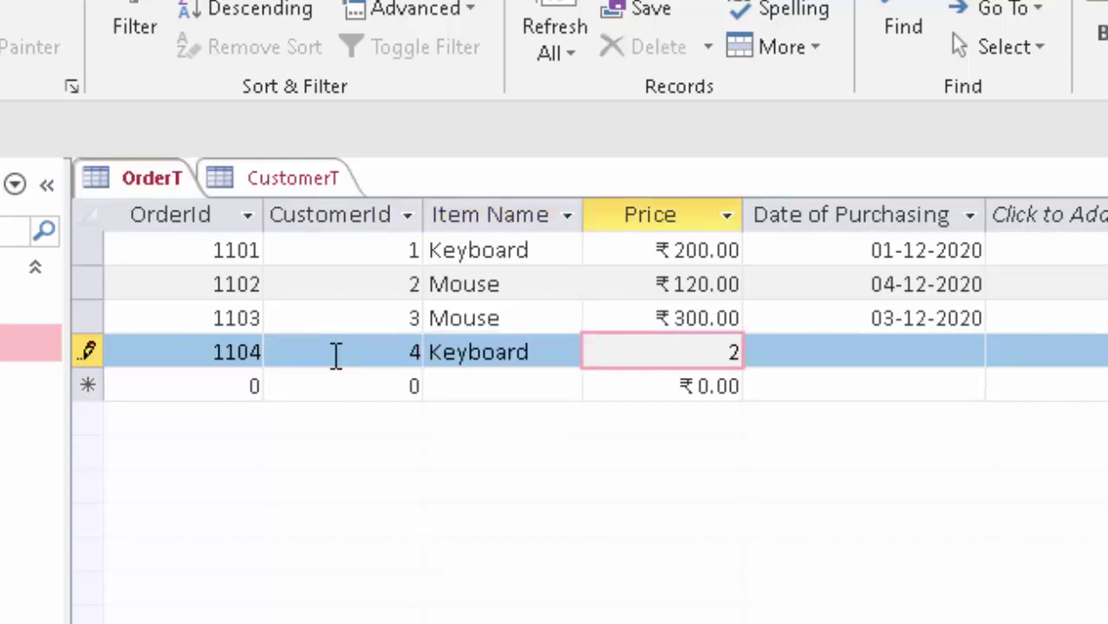
type("00")
key("Tab")
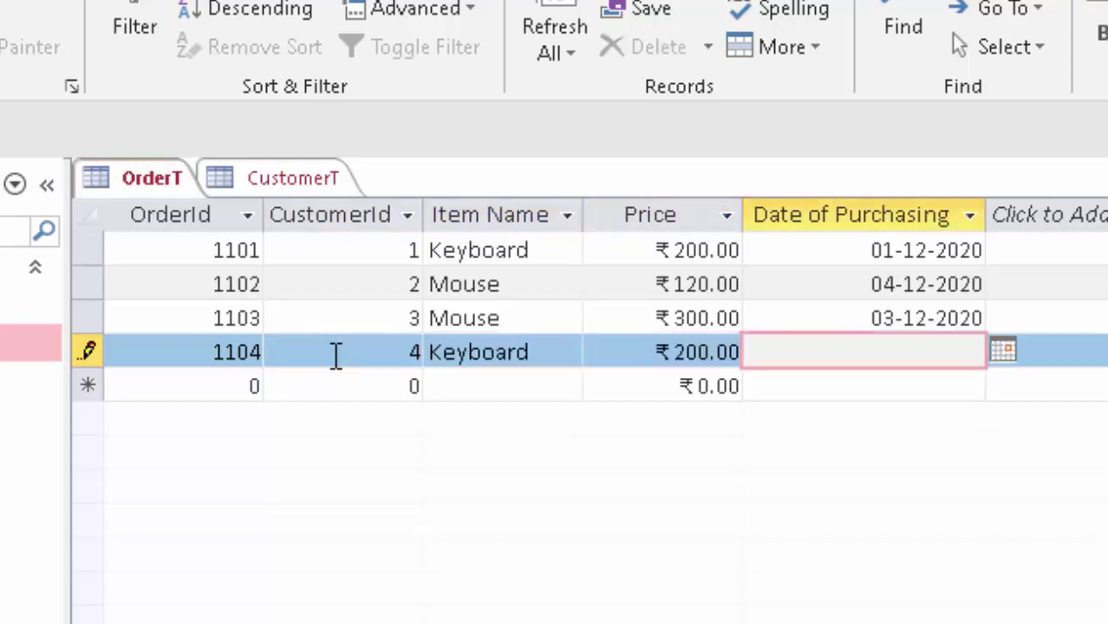
left_click(1001, 351)
left_click(982, 449)
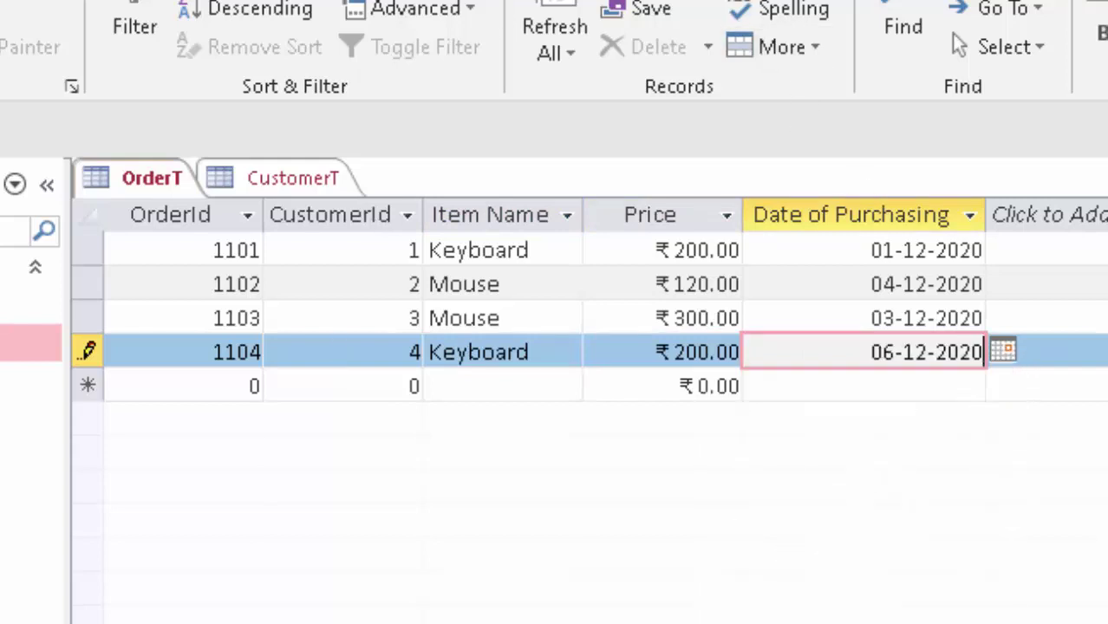
key("F2")
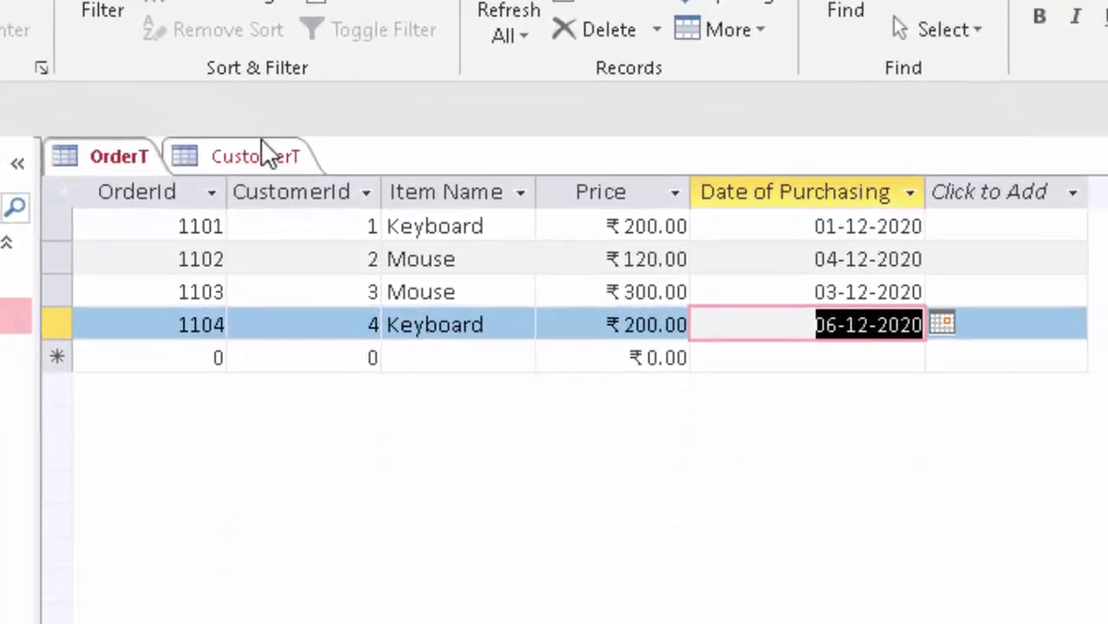
Close the CustomerT and OrderT tables
right_click(263, 152)
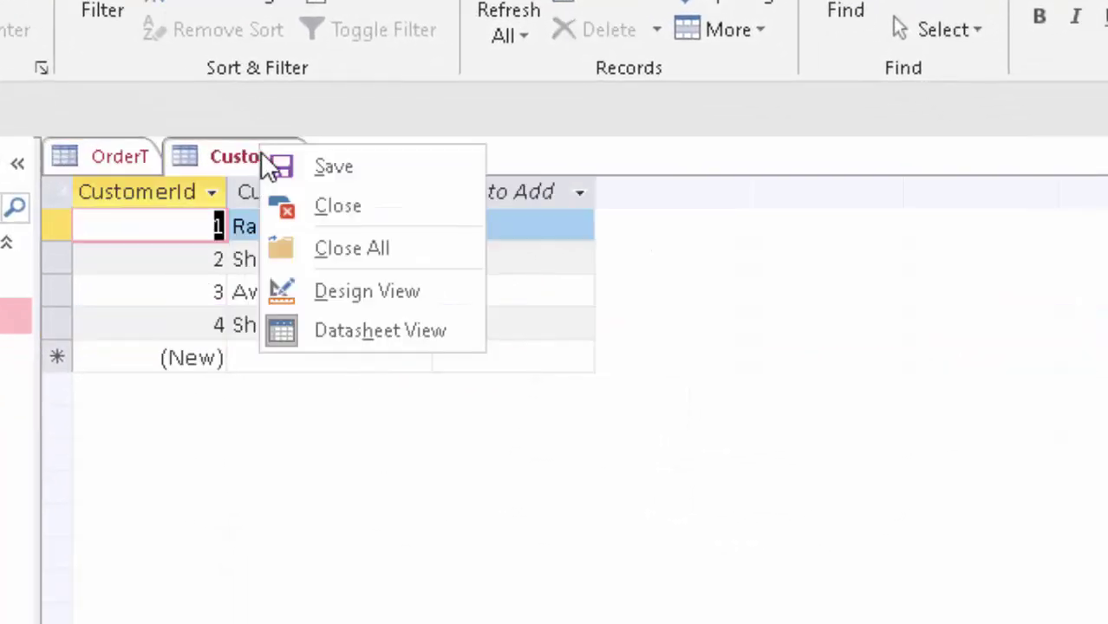
left_click(336, 207)
right_click(119, 159)
left_click(190, 216)
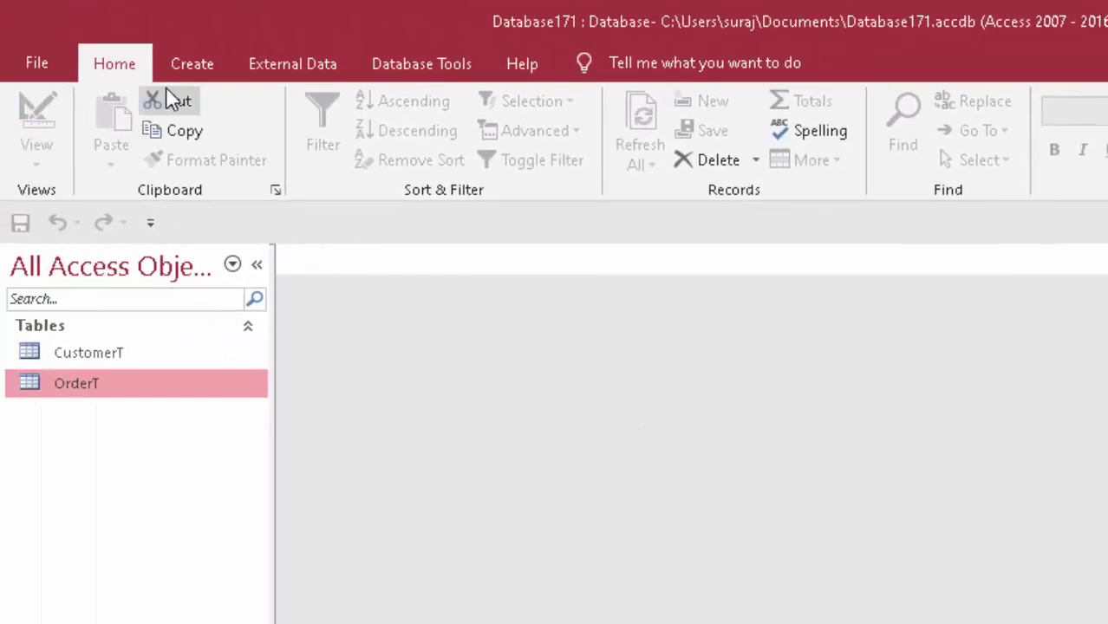
Open Database Tools > Relationships and add CustomerT and OrderT to the layout
left_click(190, 73)
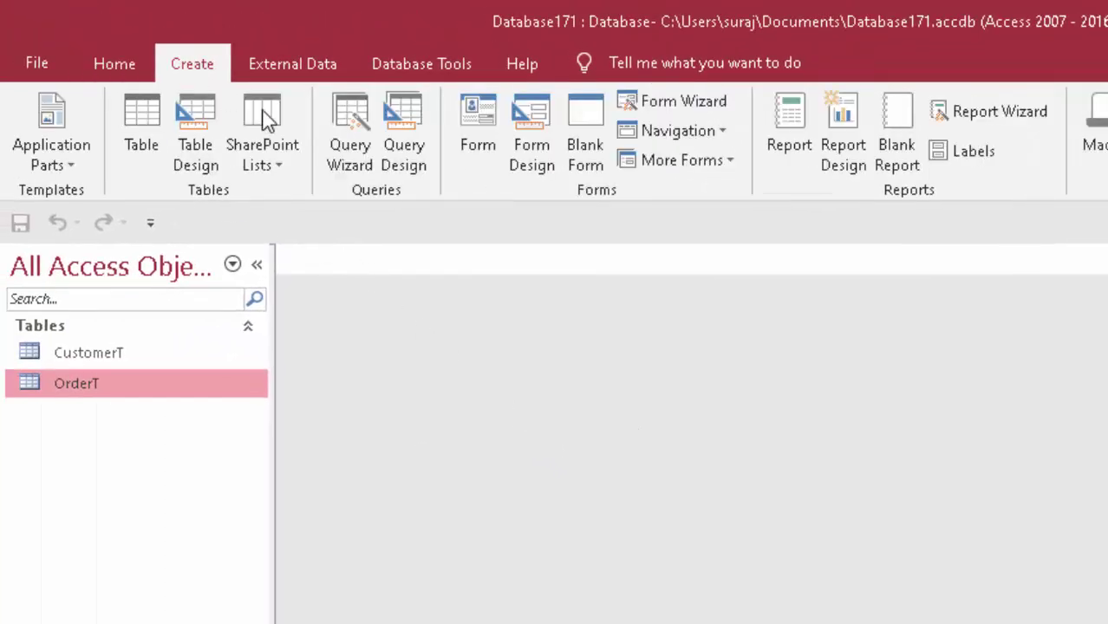
left_click(424, 69)
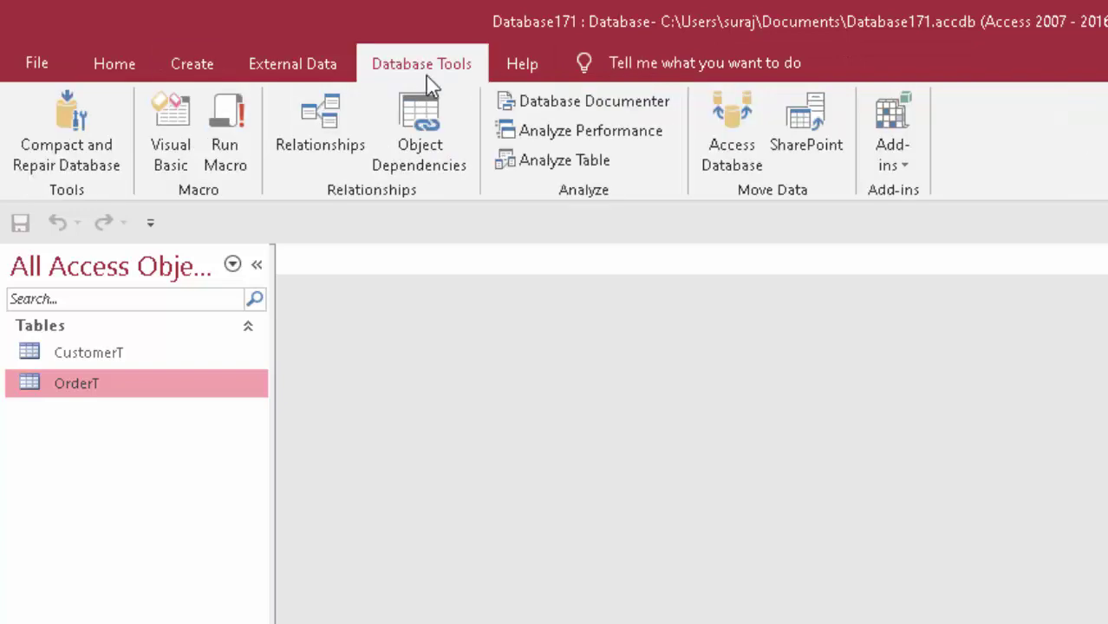
left_click(332, 109)
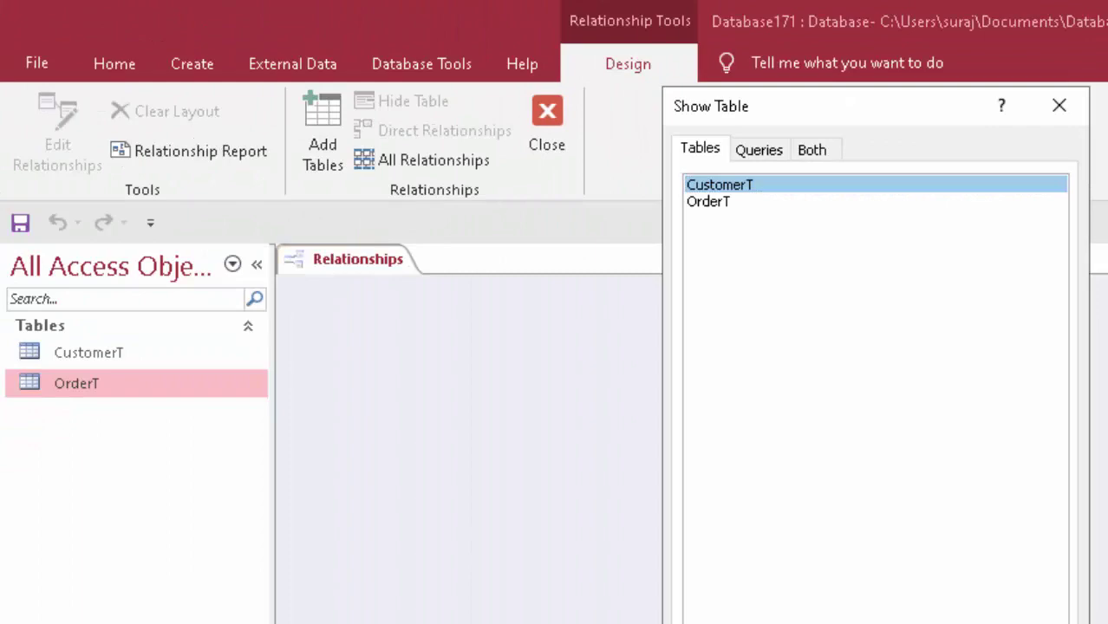
double_click(689, 186)
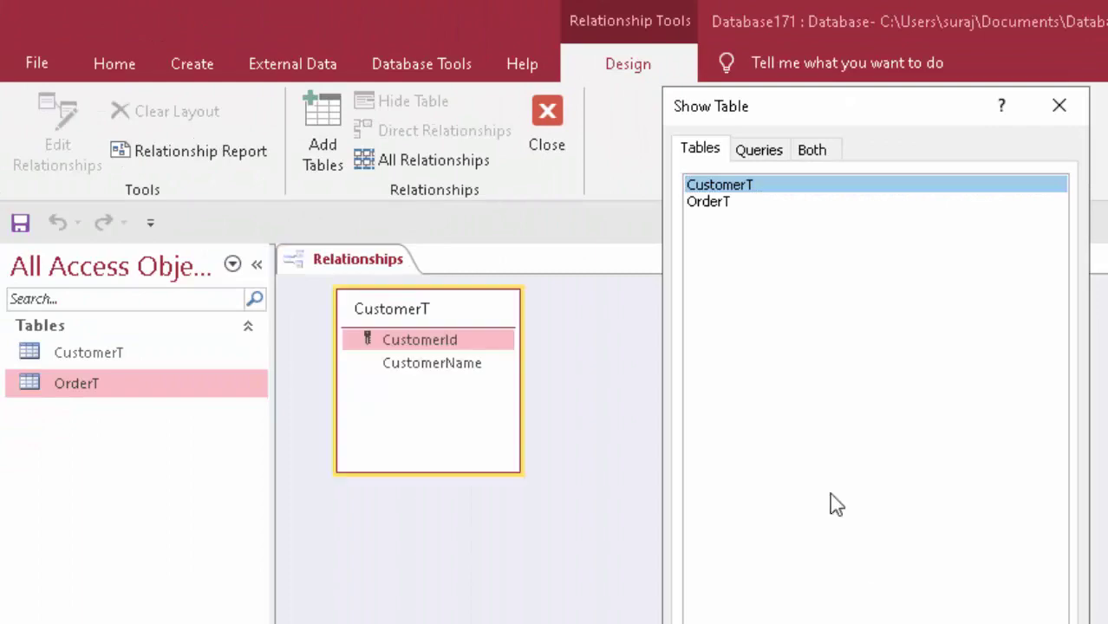
left_click(739, 202)
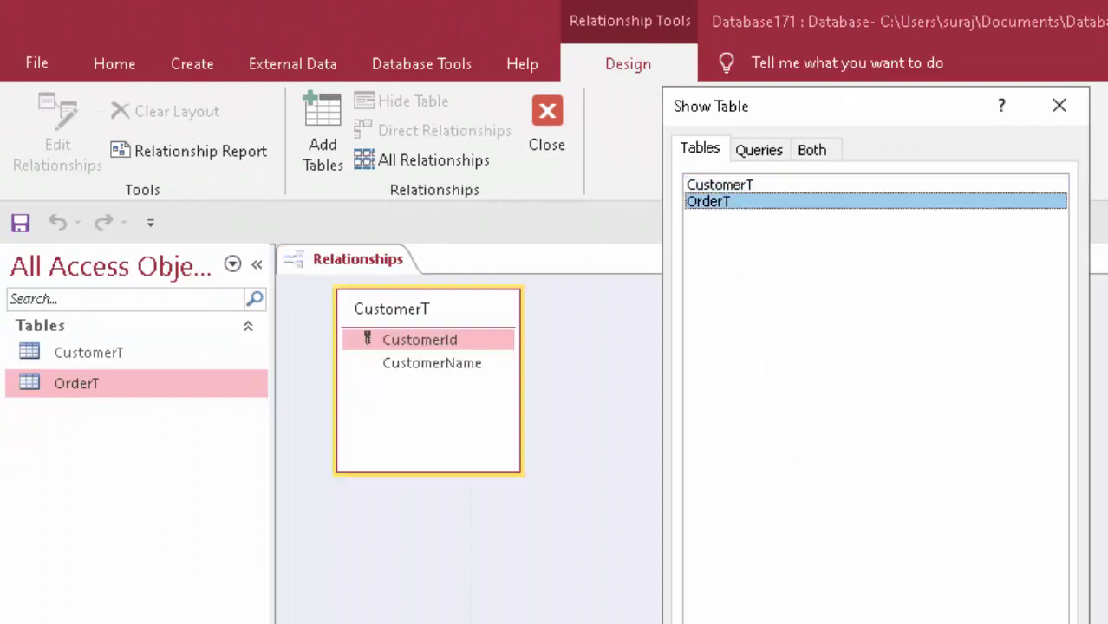
left_click(918, 623)
left_click(1032, 623)
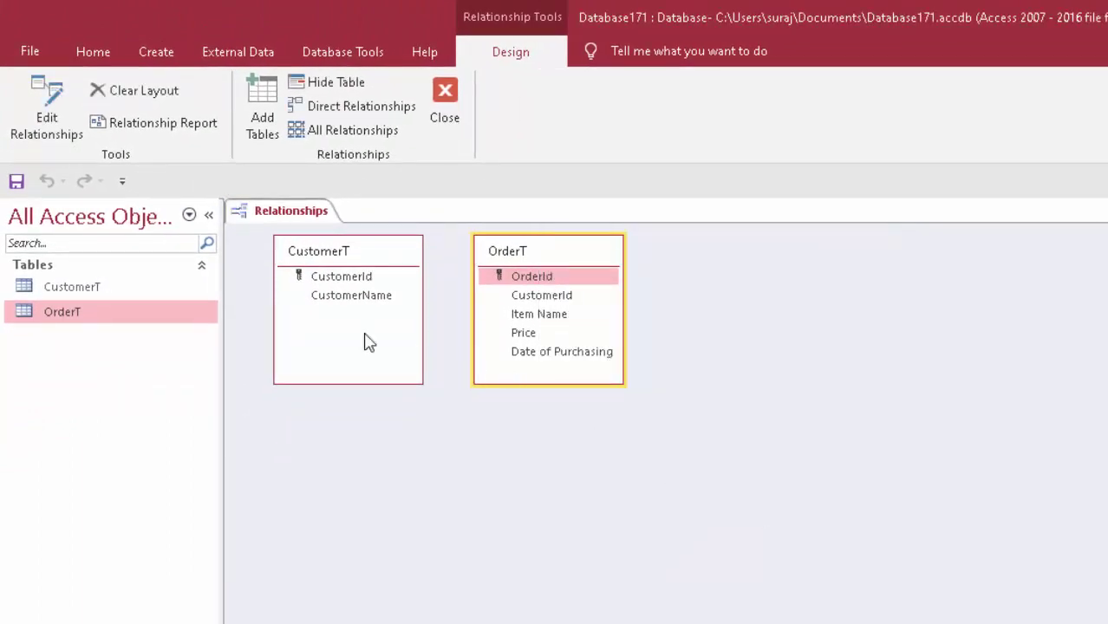
Link CustomerId between the tables with referential integrity, cascade update and cascade delete
left_click_drag(362, 277, 532, 294)
left_click(553, 320)
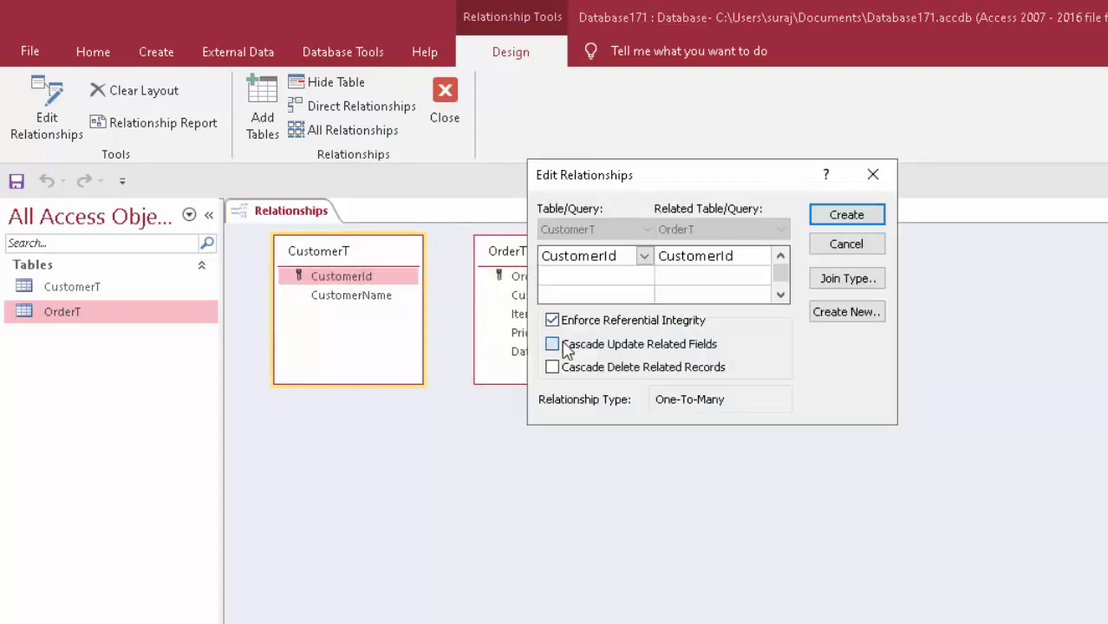
left_click(565, 345)
left_click(572, 370)
left_click(865, 221)
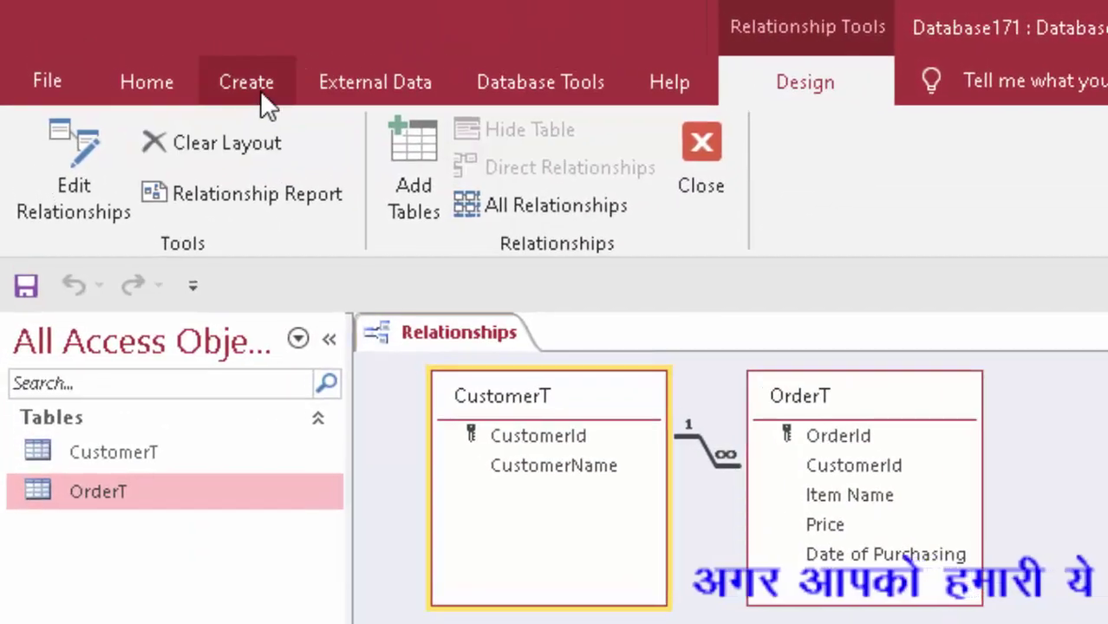
left_click(137, 47)
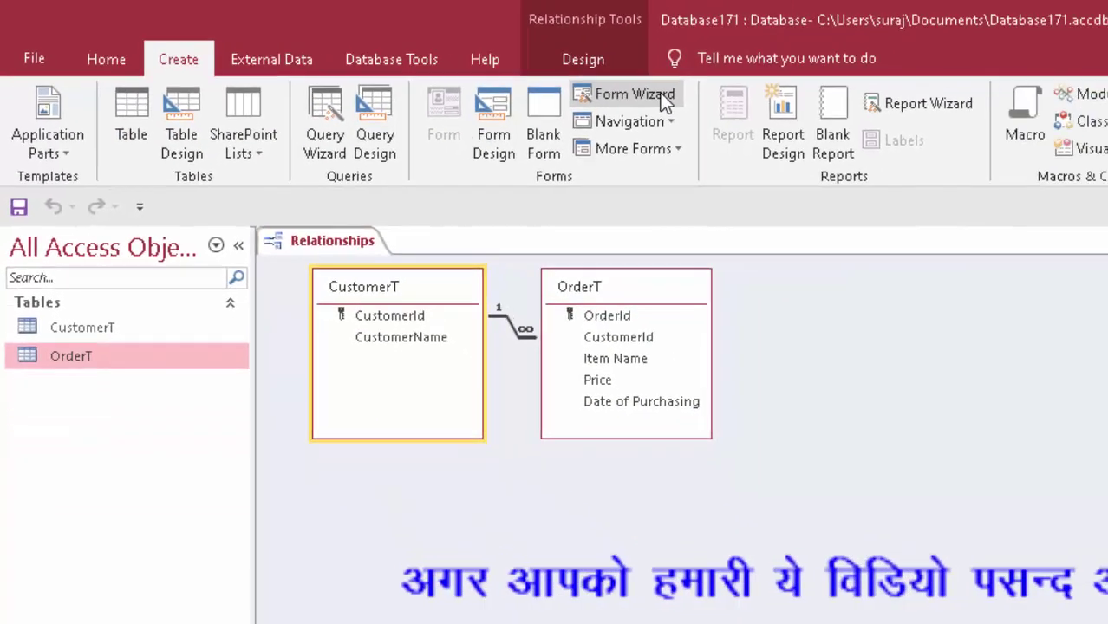
Start the Form Wizard and add CustomerT's CustomerId and CustomerName fields
left_click(661, 97)
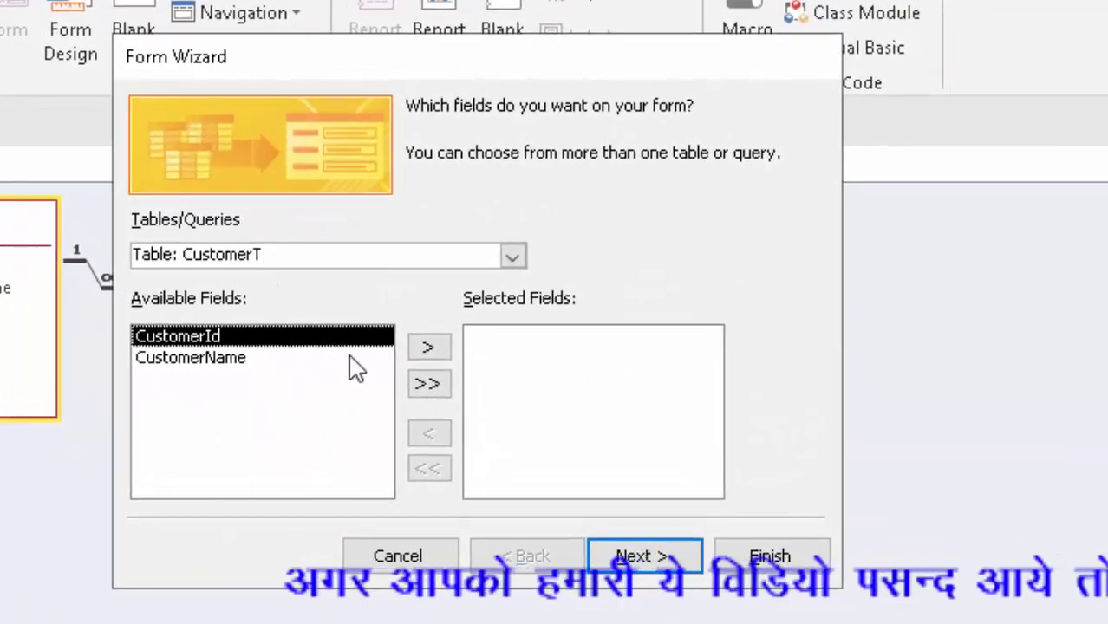
left_click(430, 348)
left_click(430, 349)
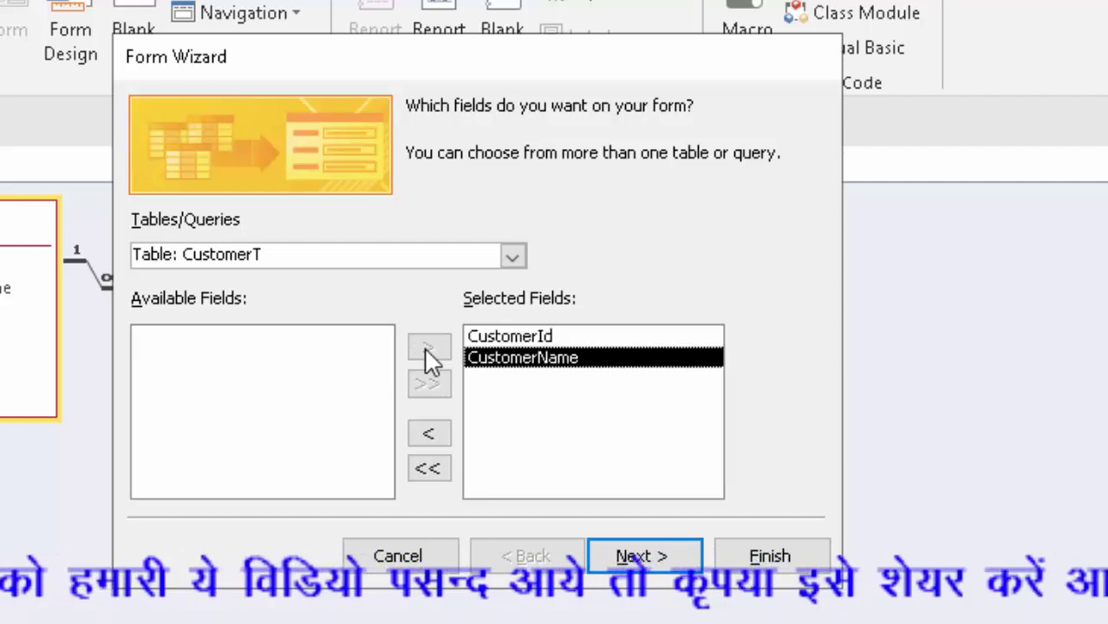
Add OrderT's OrderId, Item Name, Price and Date of Purchasing, skipping its CustomerId
left_click(512, 256)
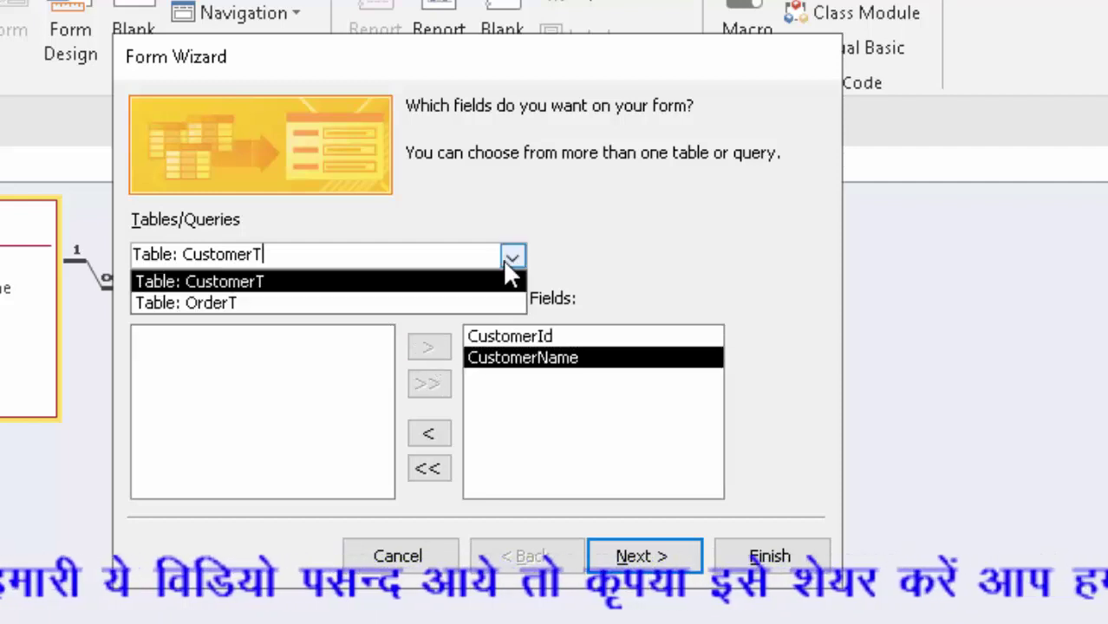
left_click(445, 305)
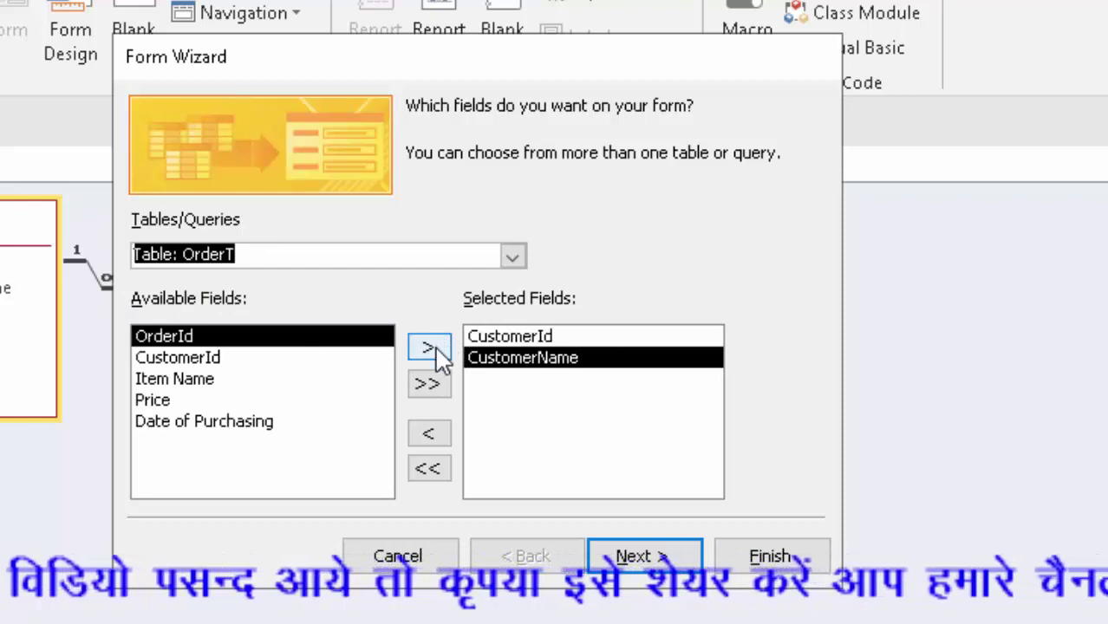
left_click(438, 355)
left_click(178, 360)
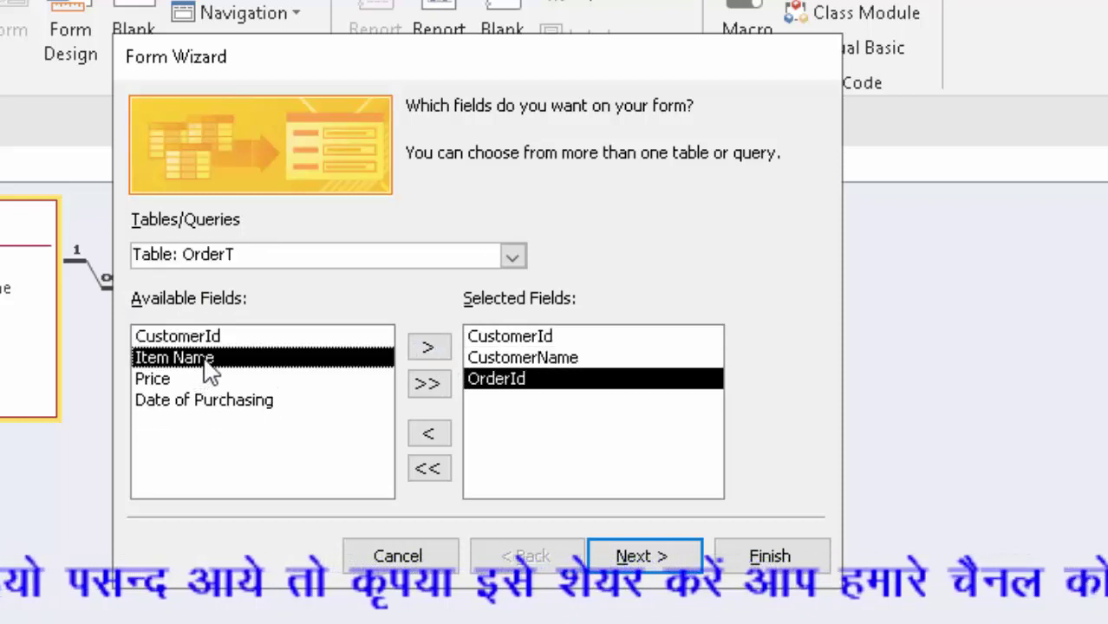
left_click(428, 347)
left_click(428, 347)
left_click(428, 347)
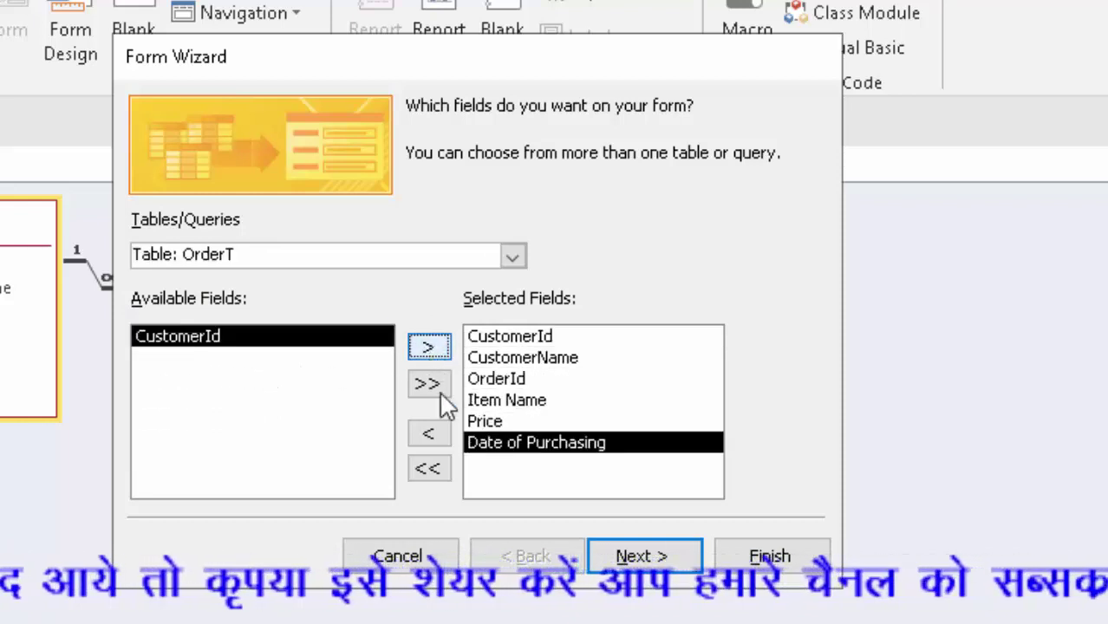
left_click(620, 557)
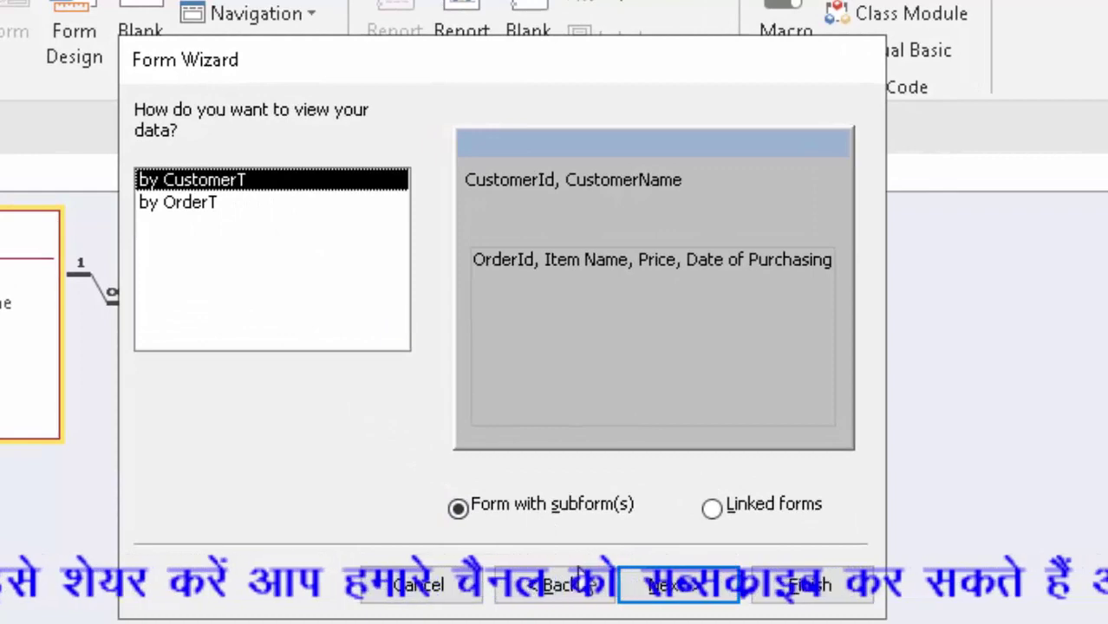
Finish the wizard, viewing by CustomerT with a datasheet OrderT subform
left_click(681, 597)
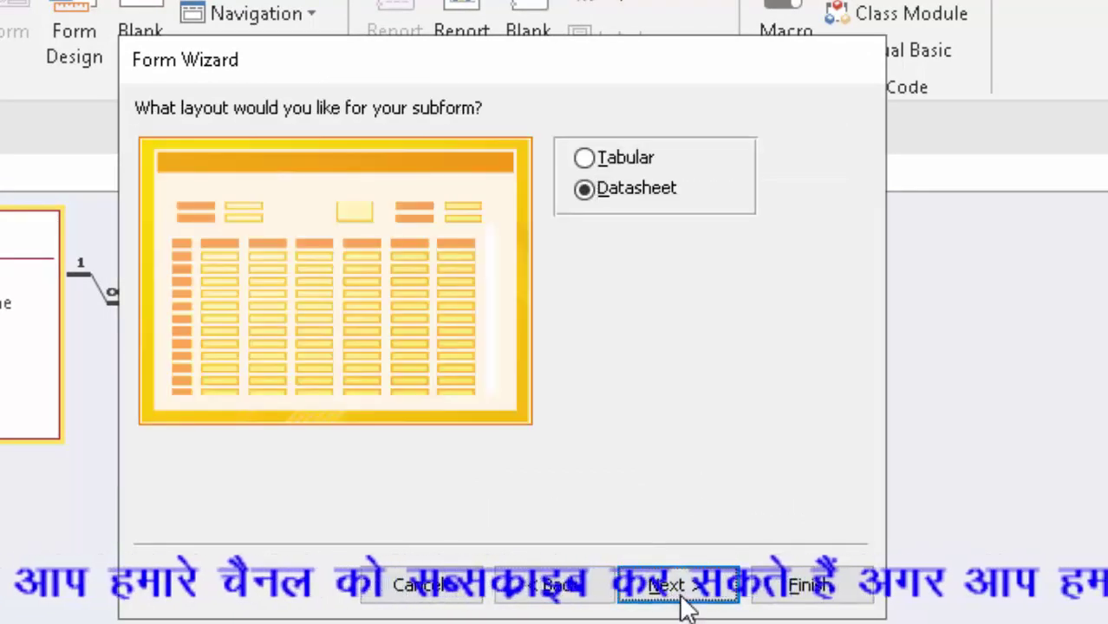
left_click(682, 598)
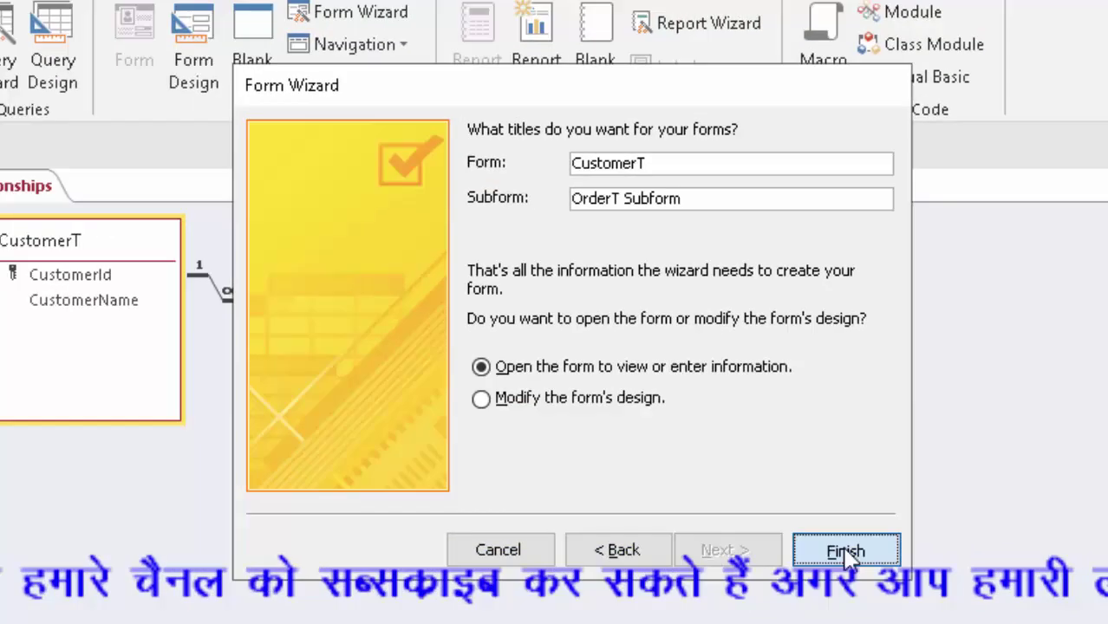
left_click(810, 586)
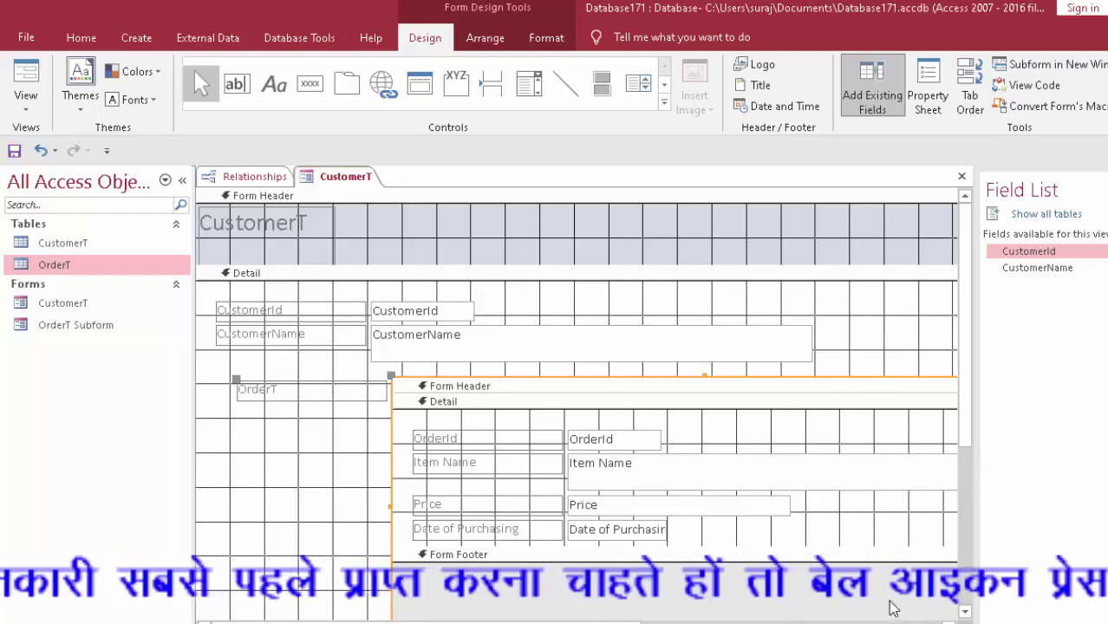
Enlarge the orders subform and widen its Date of Purchasing column in Form view
scroll(871, 403, "right", 5)
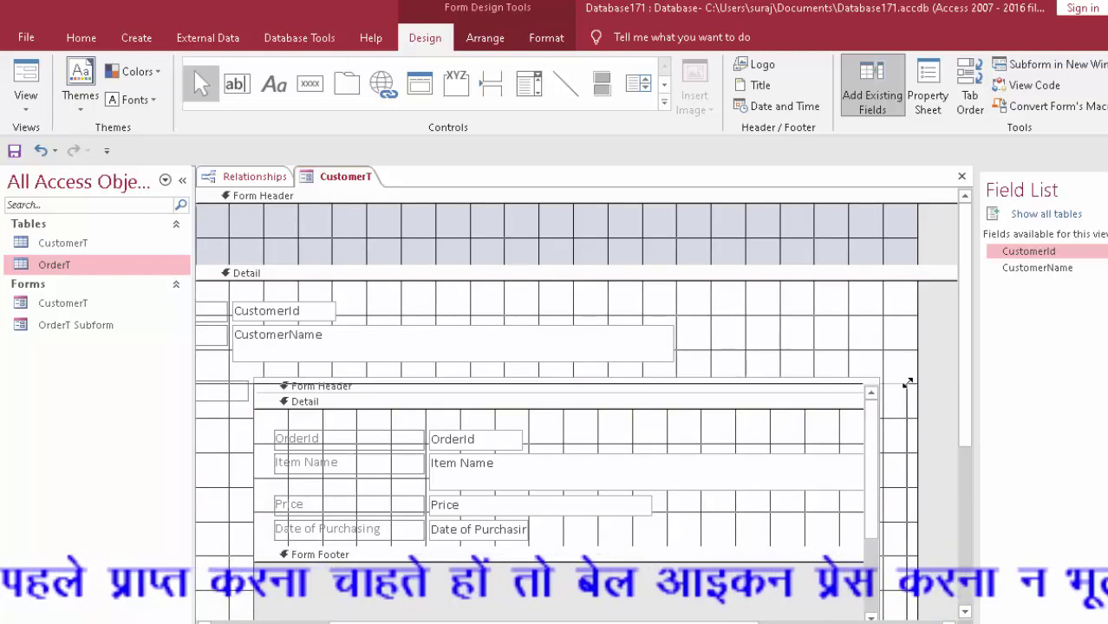
left_click_drag(877, 376, 905, 383)
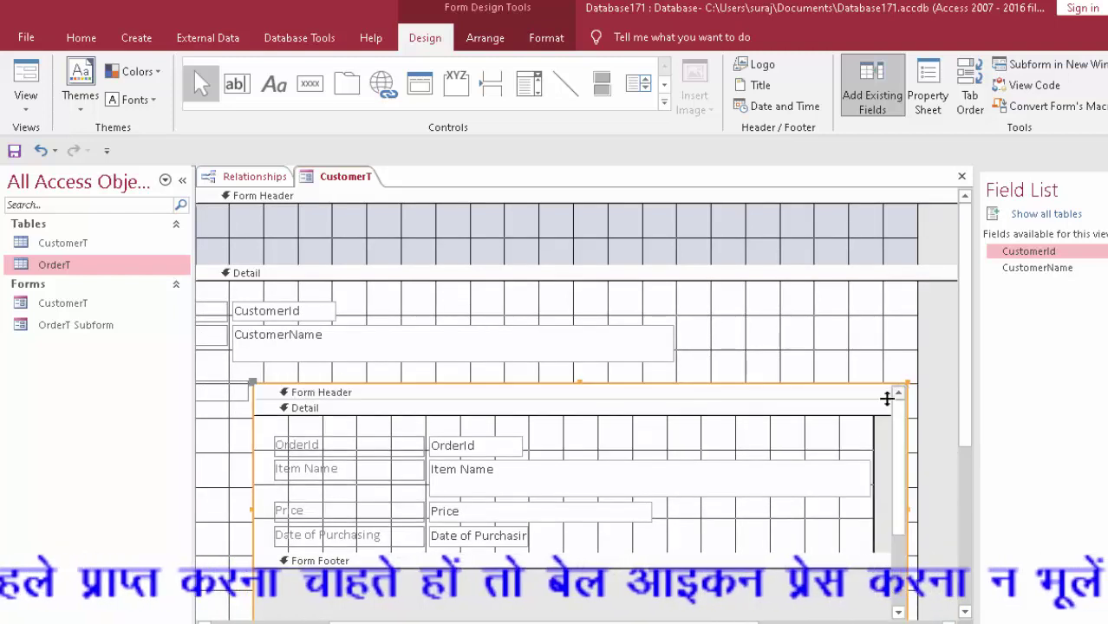
left_click(26, 78)
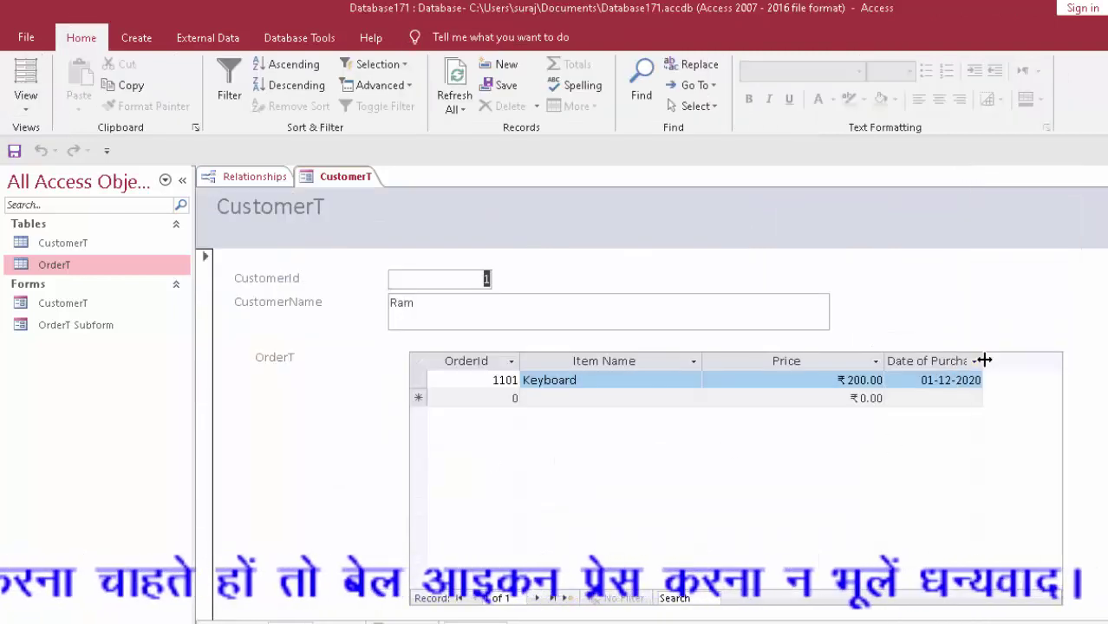
left_click_drag(984, 359, 1004, 361)
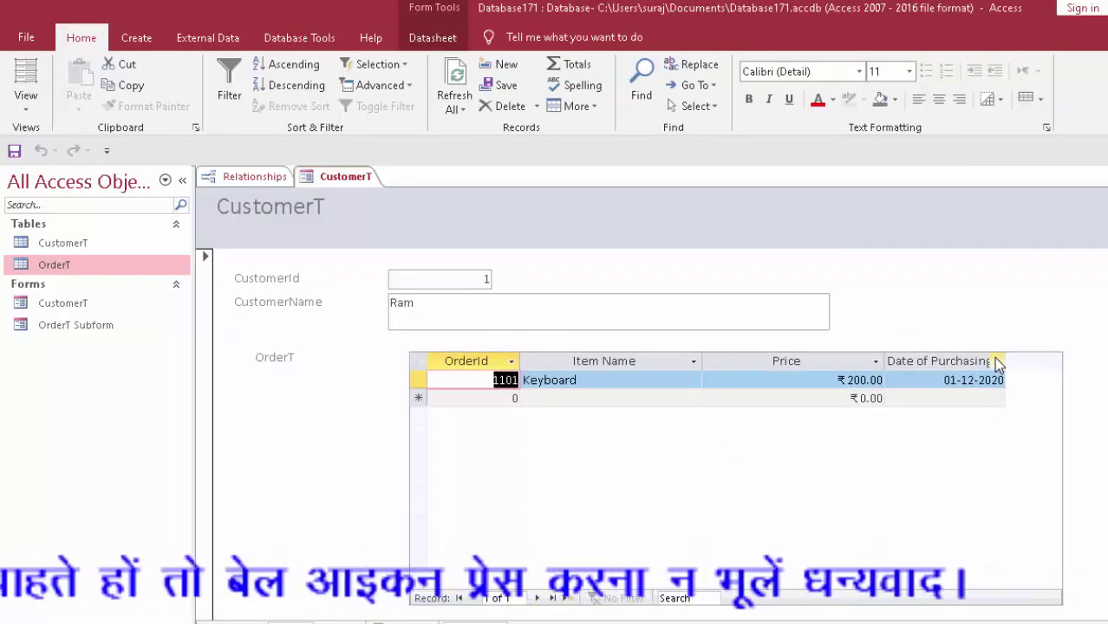
left_click(997, 360)
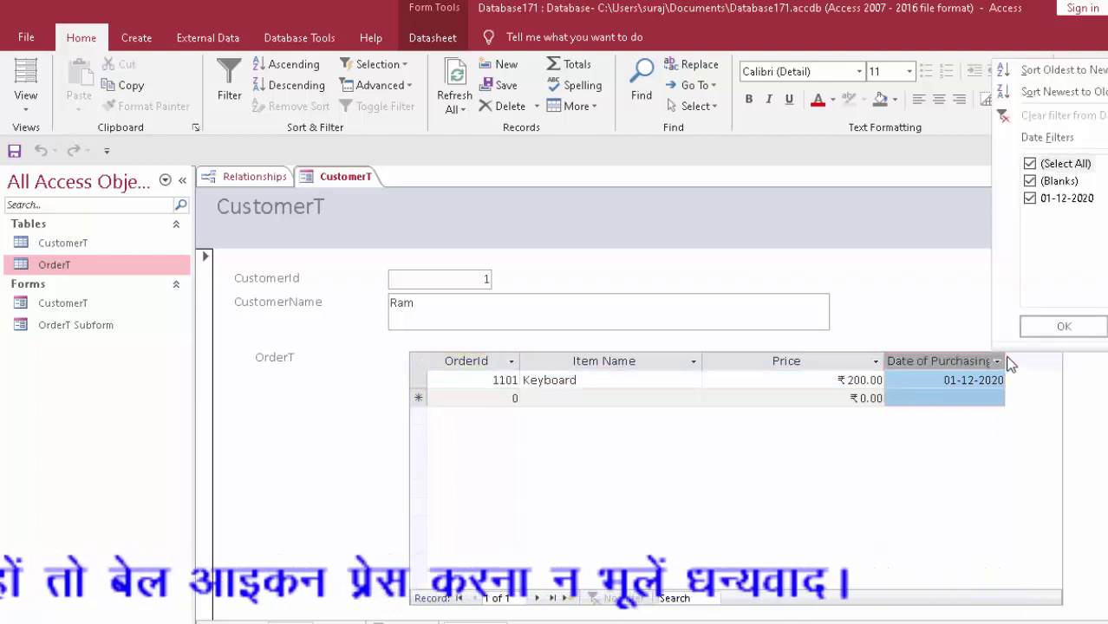
left_click(1039, 329)
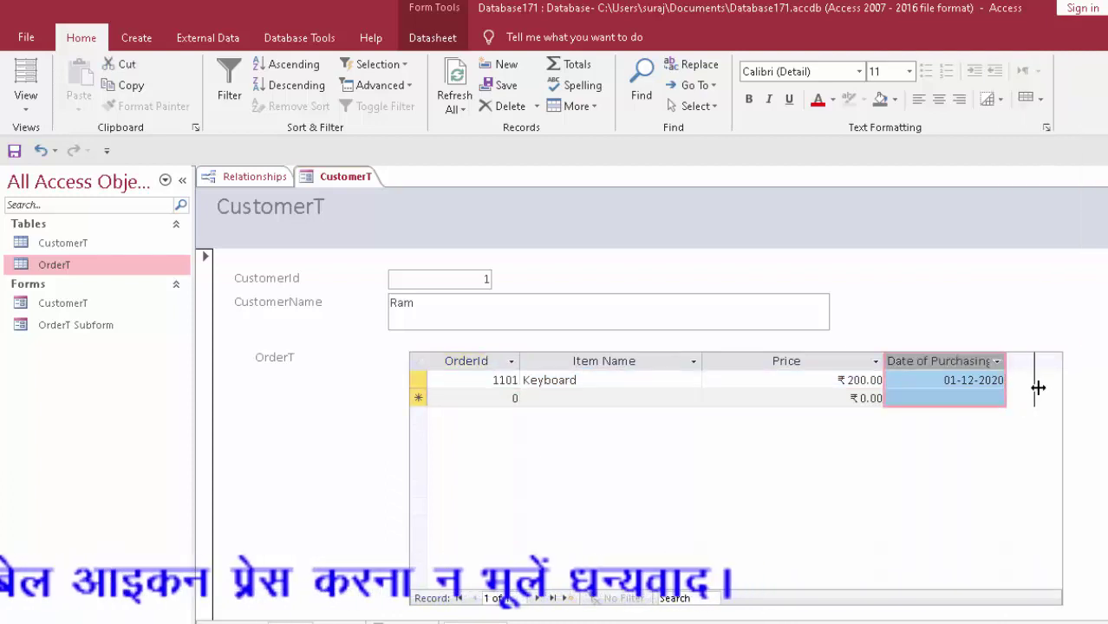
left_click_drag(1037, 387, 1034, 397)
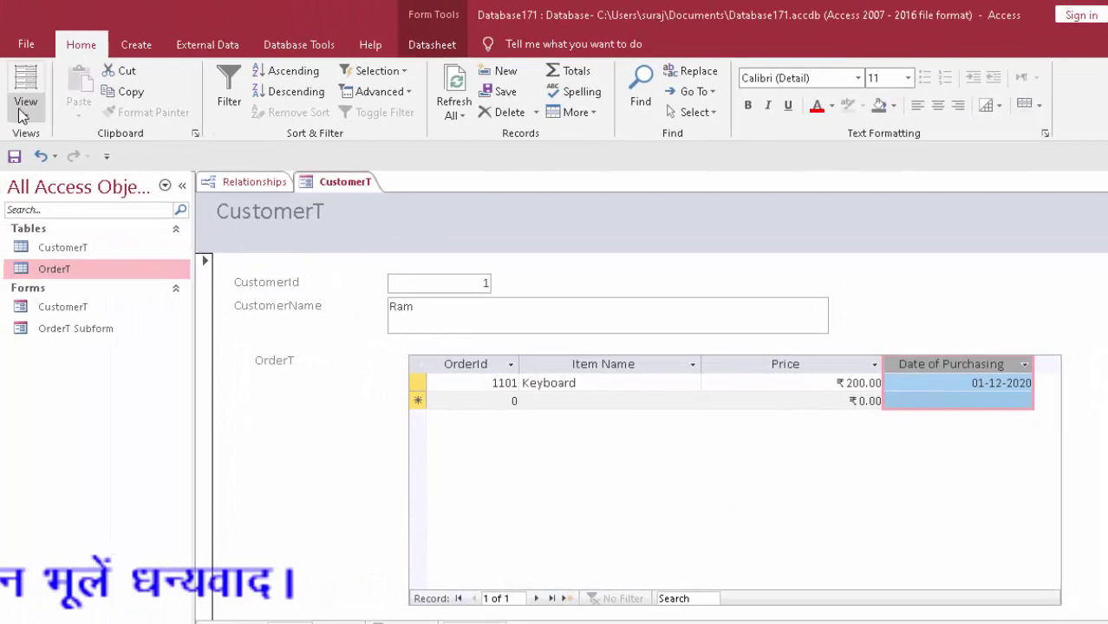
In Design view, delete the CustomerT header title and draw a combo box in the header
left_click(24, 116)
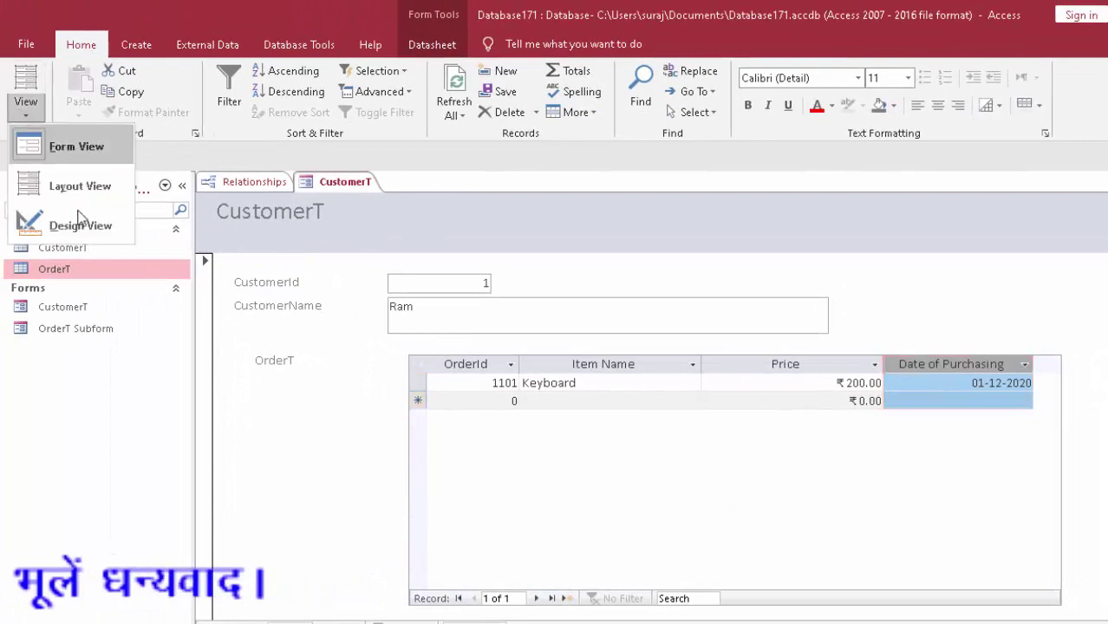
left_click(52, 224)
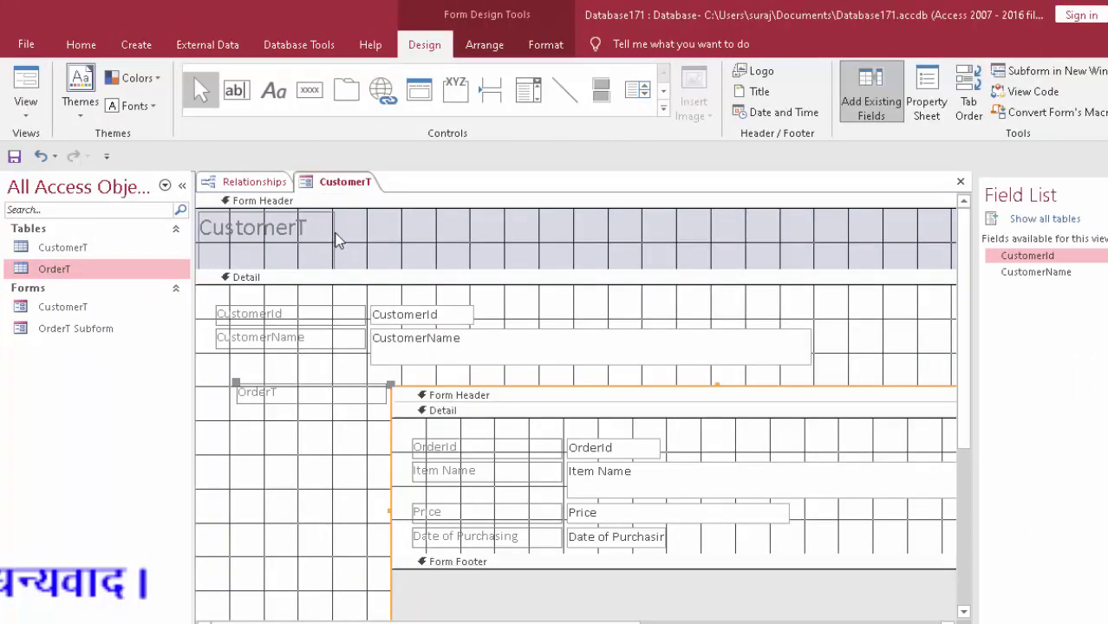
left_click(334, 234)
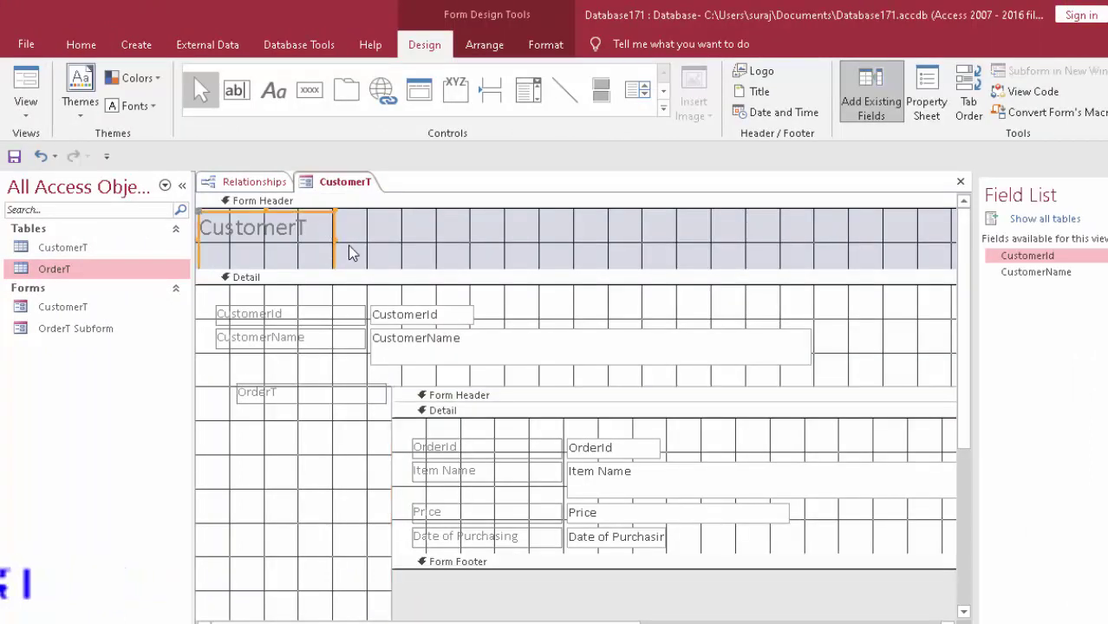
key("Delete")
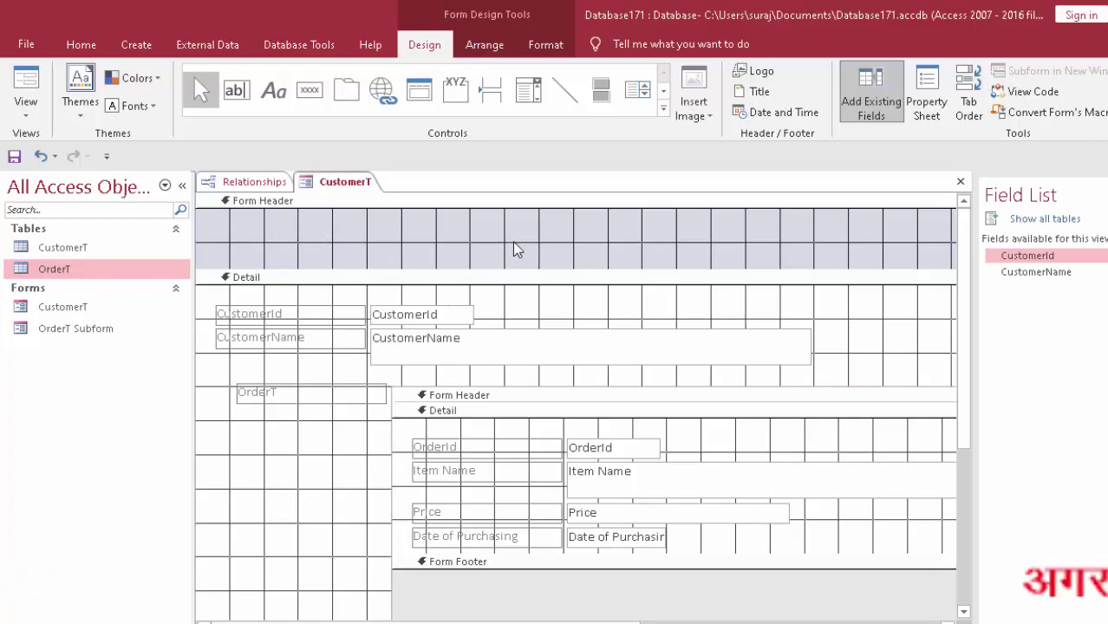
left_click(528, 90)
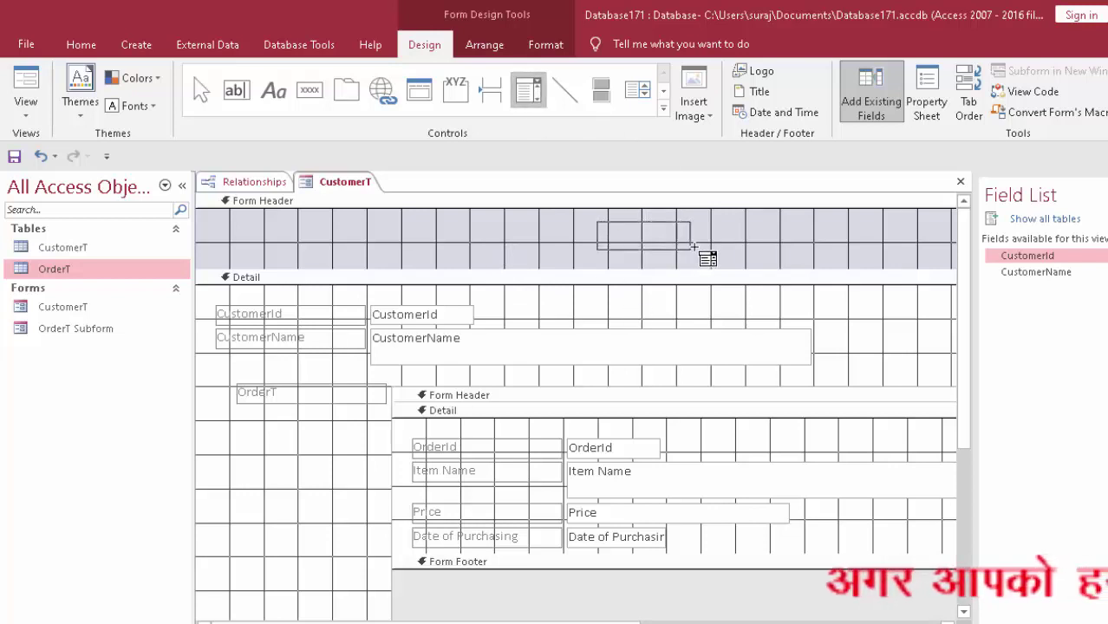
left_click_drag(693, 247, 768, 245)
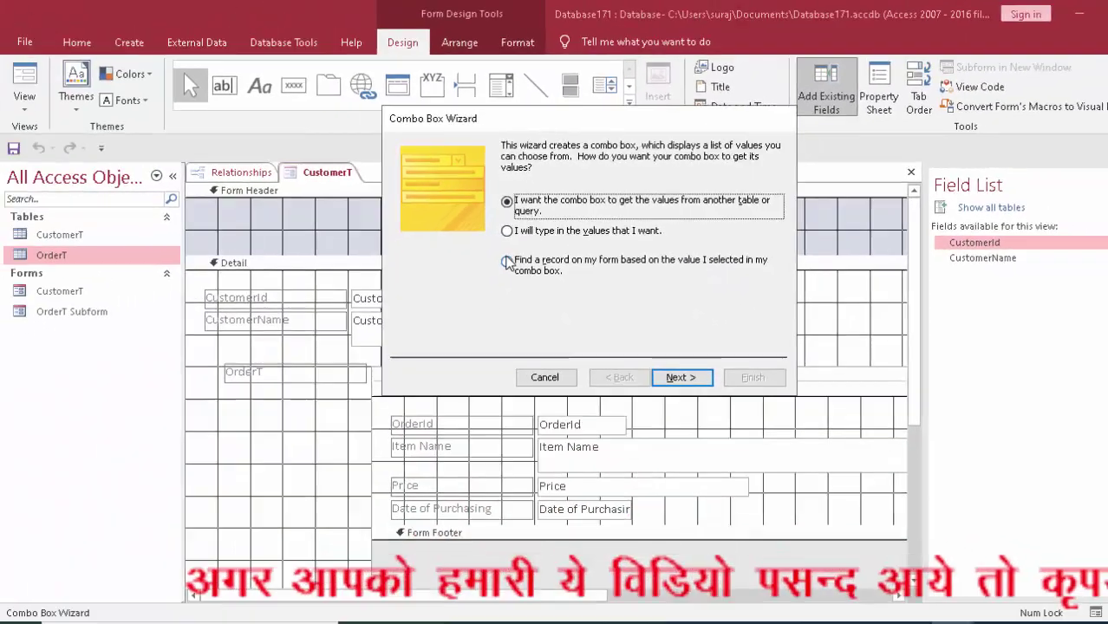
Make the combo box find records by CustomerId, keeping the default column width
left_click(529, 267)
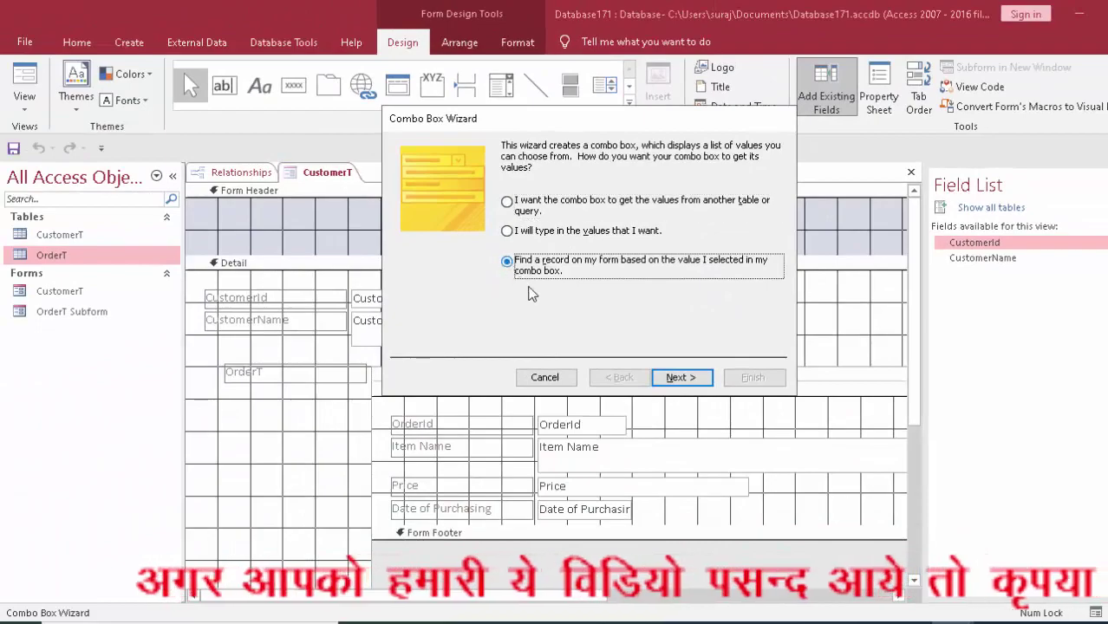
left_click(678, 378)
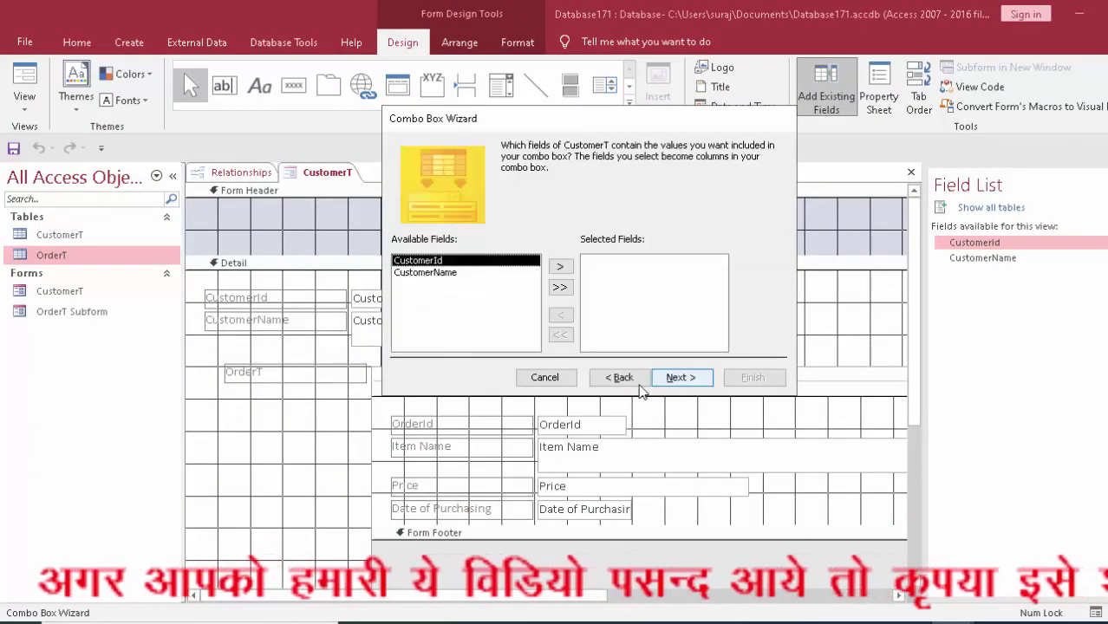
left_click(560, 267)
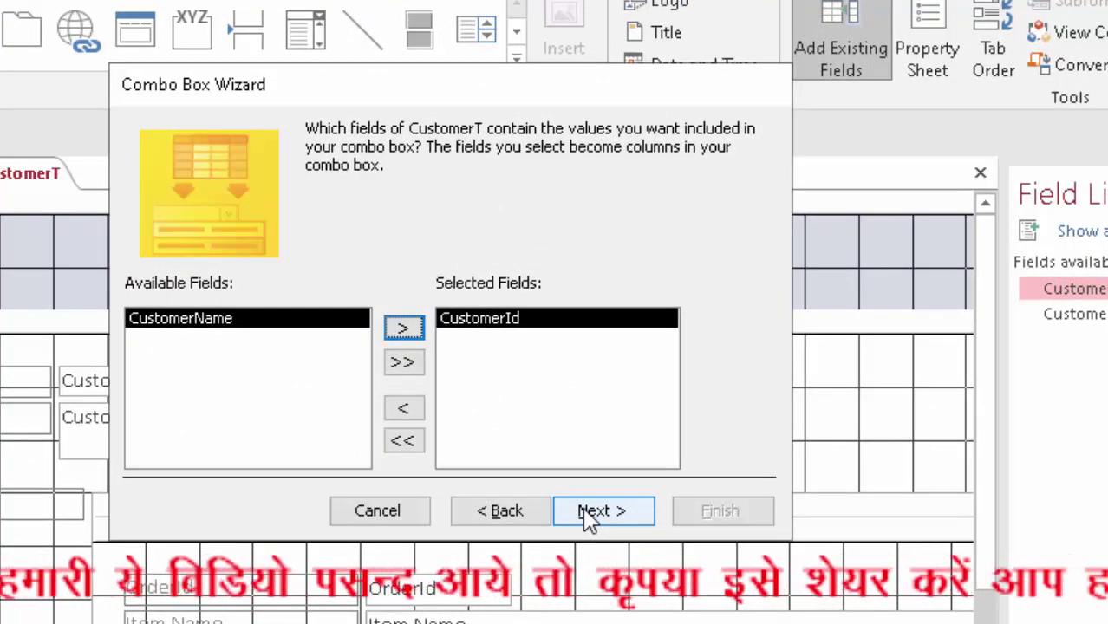
left_click(591, 519)
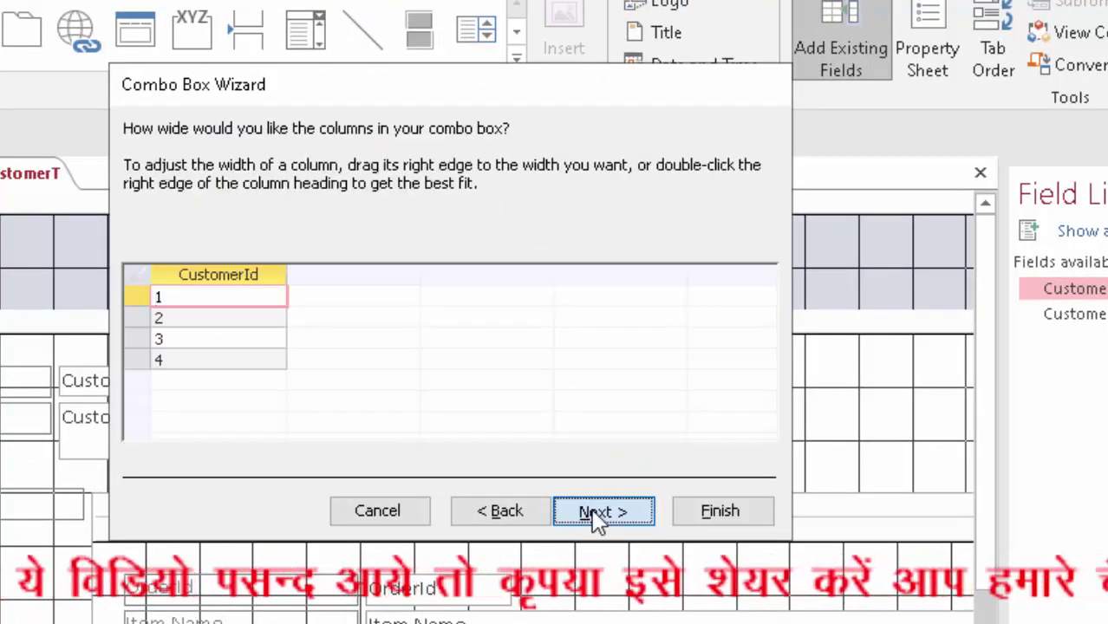
left_click(593, 509)
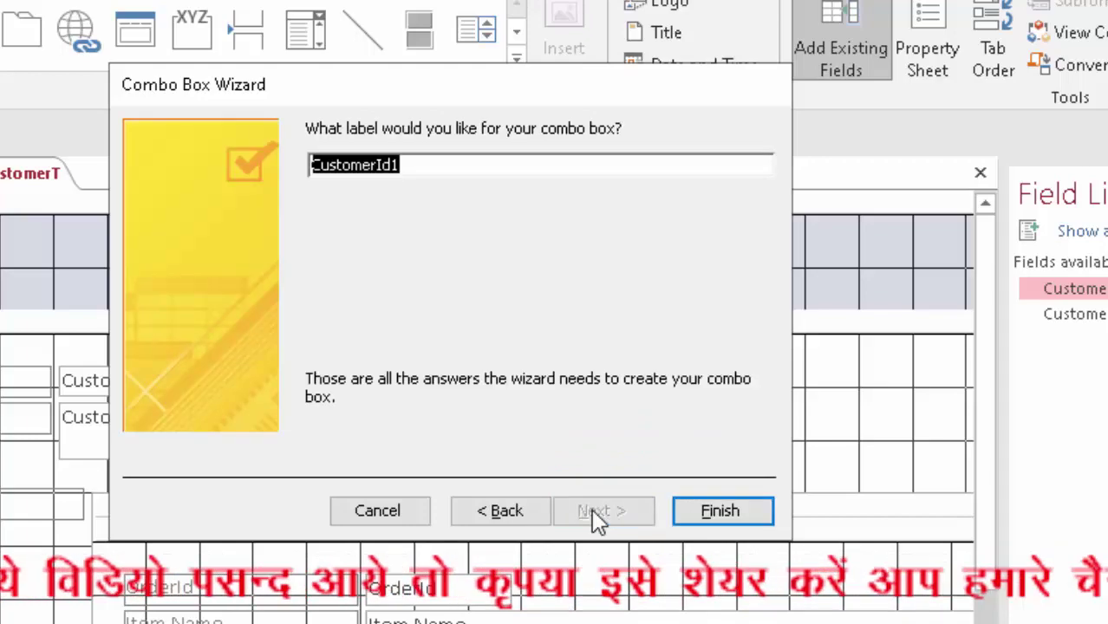
left_click(727, 512)
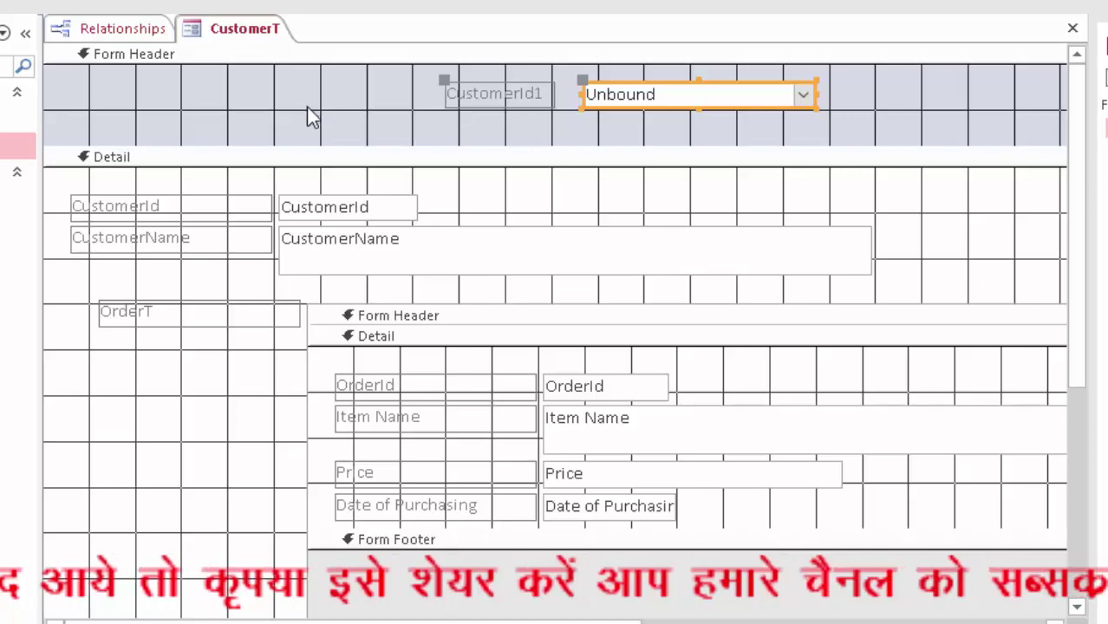
Fill the CustomerT form header with a rose-red background
left_click(310, 115)
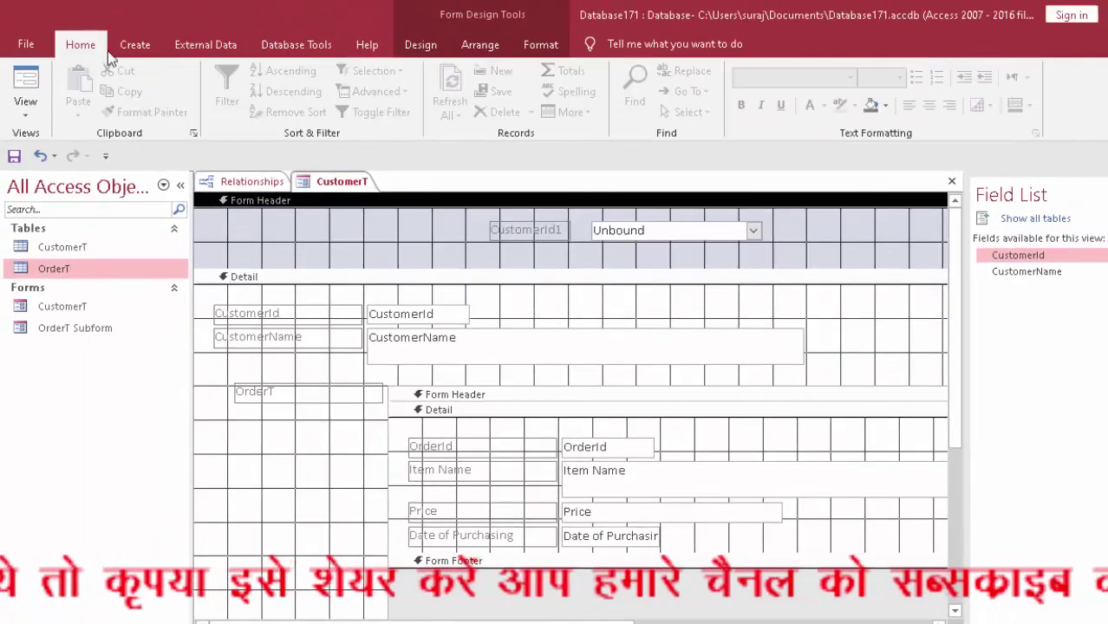
left_click(885, 105)
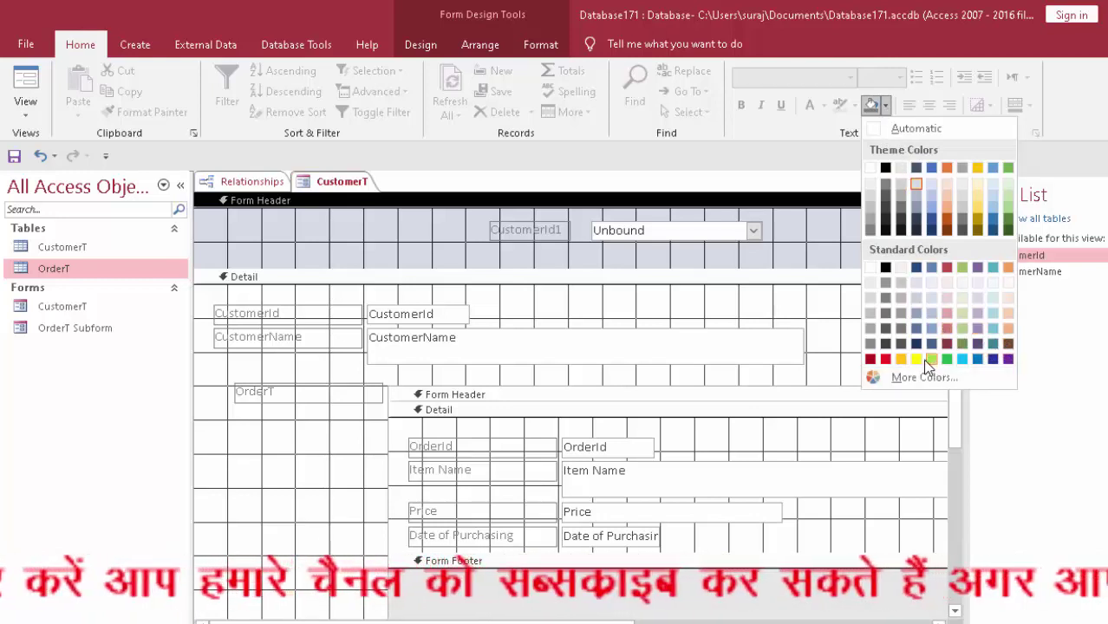
left_click(945, 327)
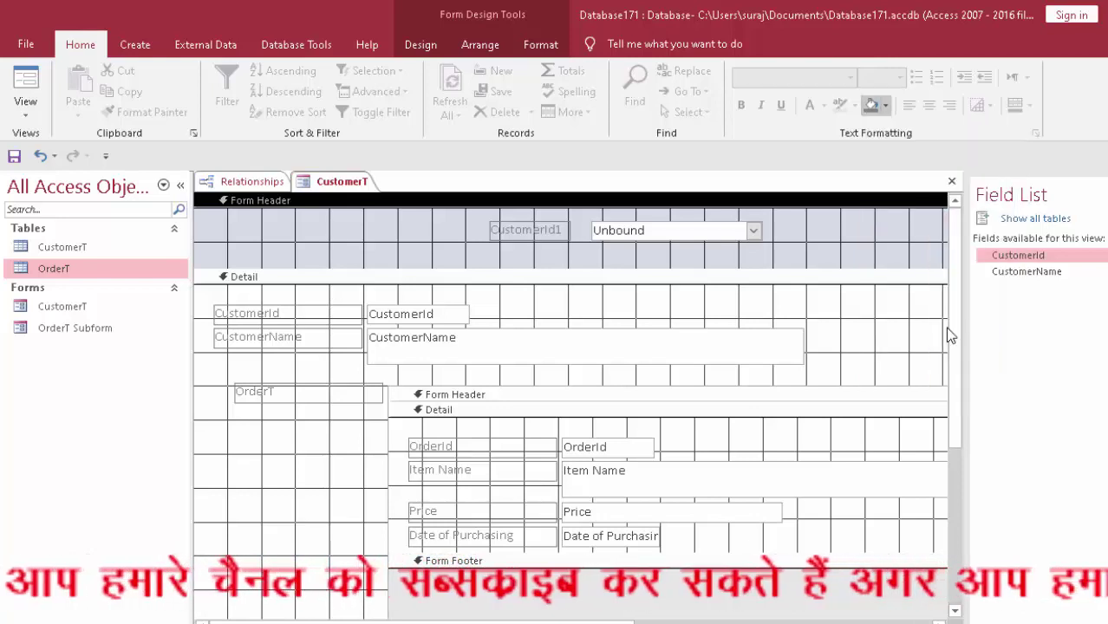
left_click(652, 251)
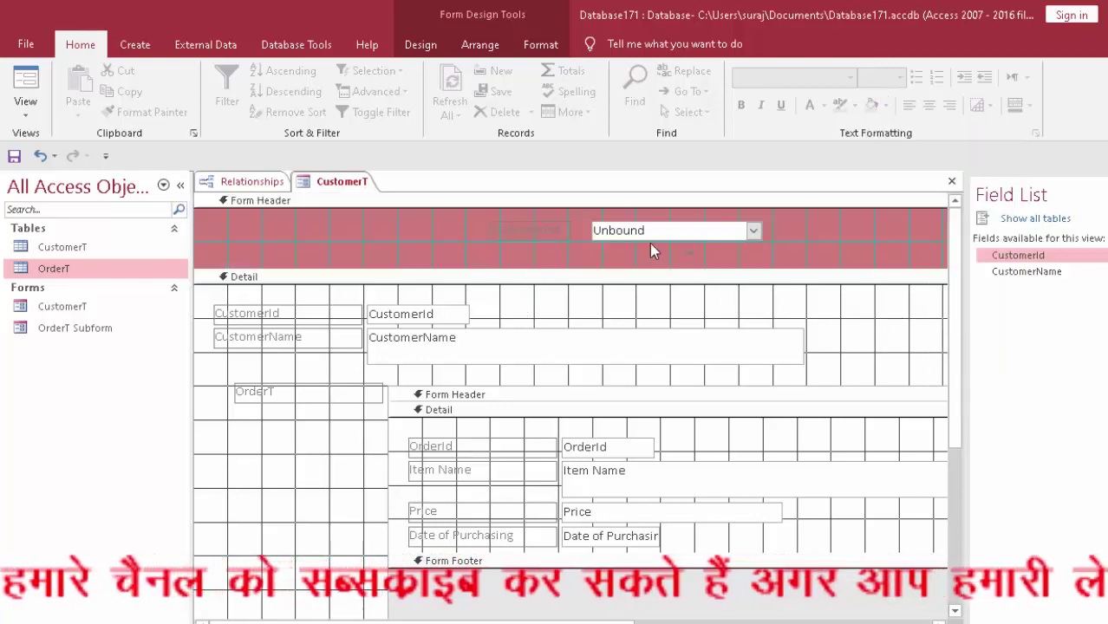
Bold the header's CustomerId1 label and combo box text and apply a font colour
left_click(534, 224)
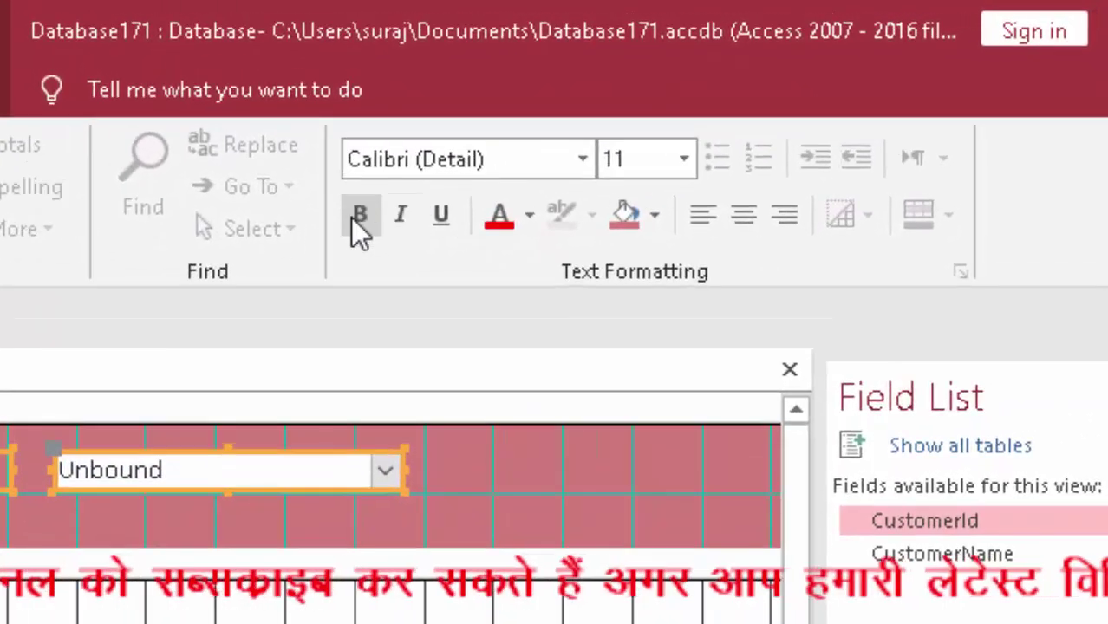
left_click(358, 215)
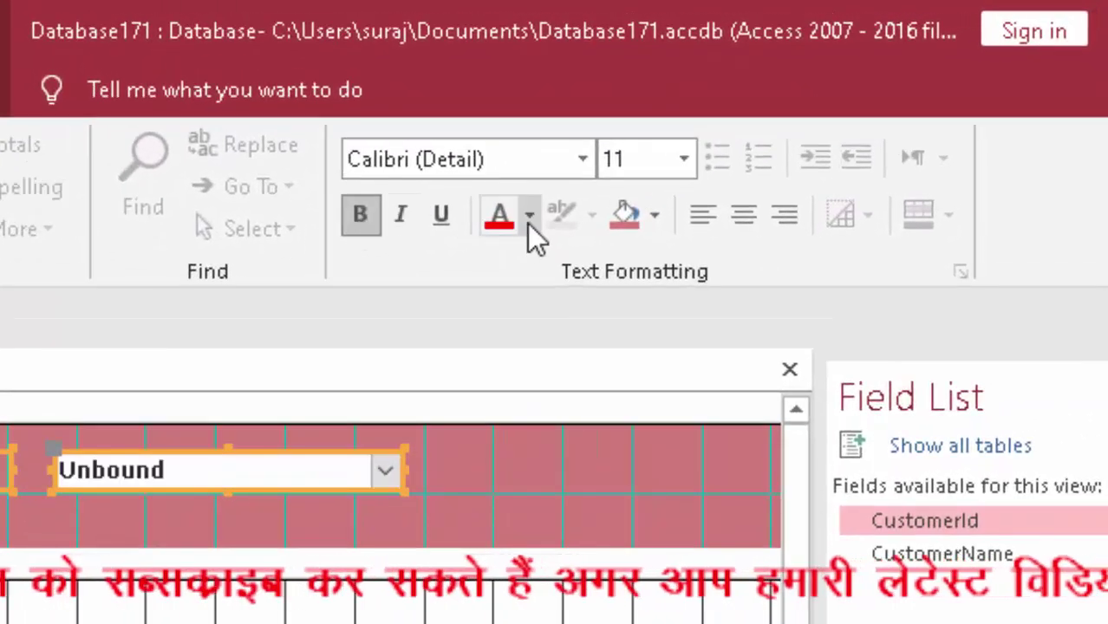
left_click(527, 217)
left_click(505, 261)
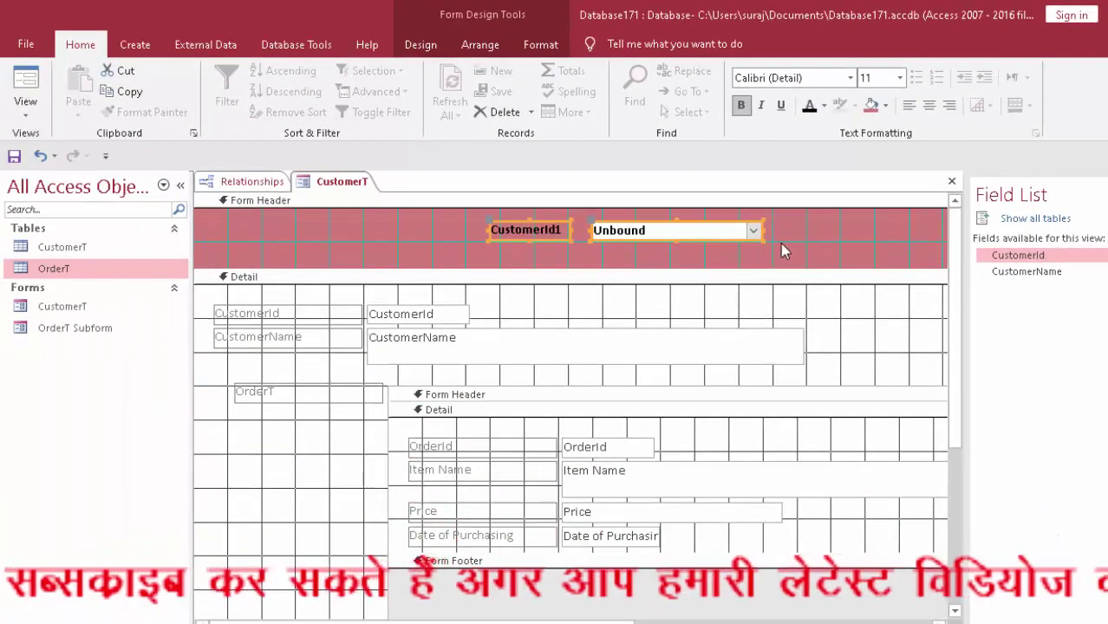
left_click(787, 241)
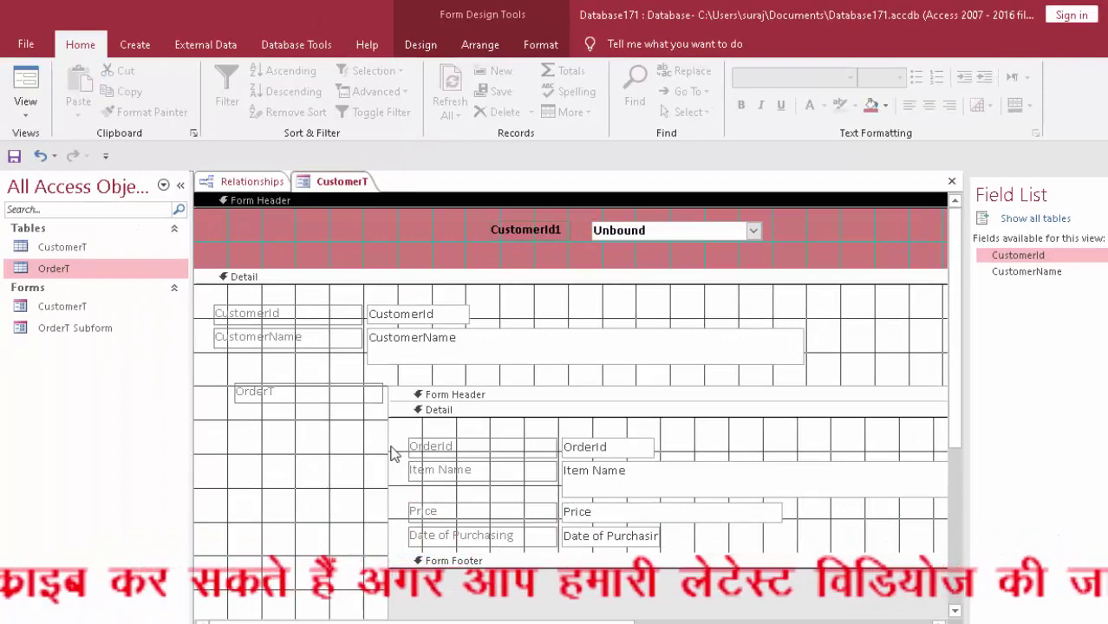
key("ctrl+a")
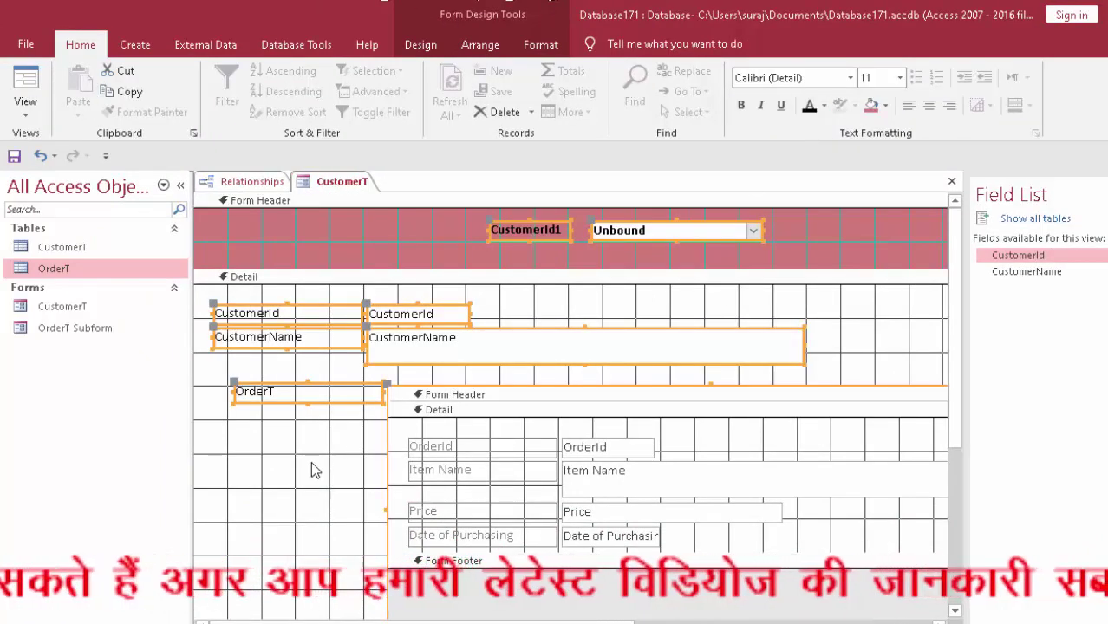
left_click(285, 464)
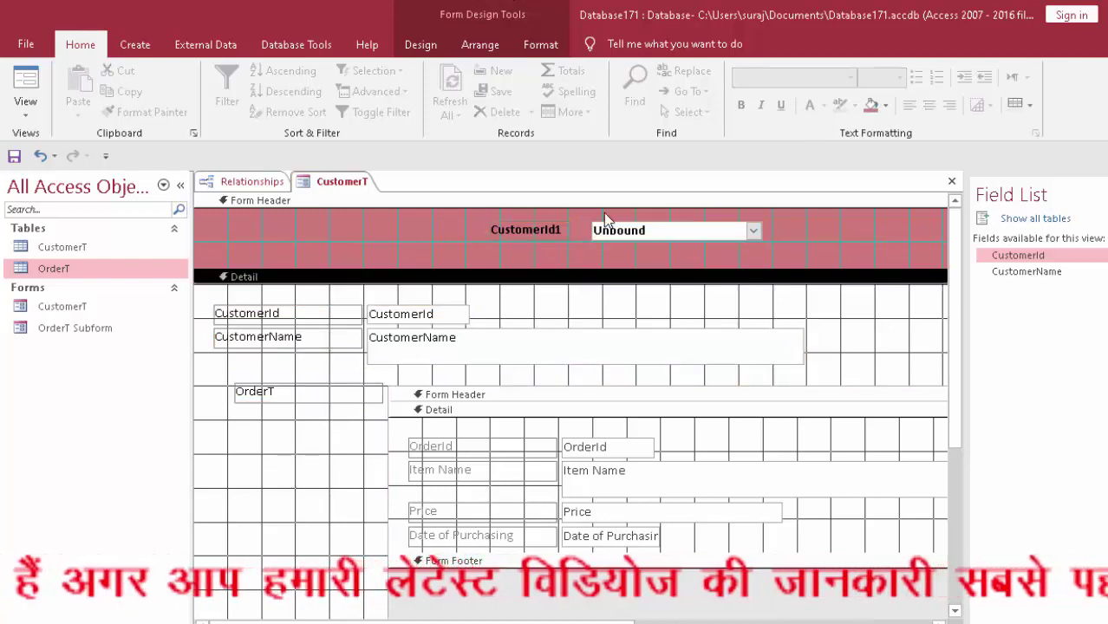
Give the Detail section a light green background, leaving the header rose-red
left_click(887, 105)
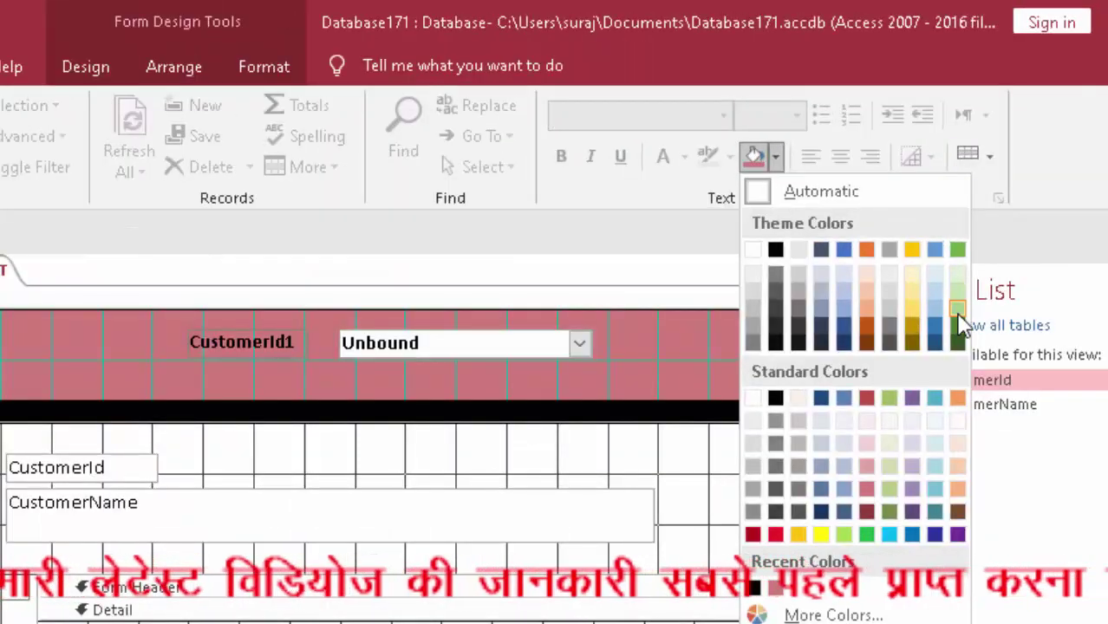
left_click(1027, 218)
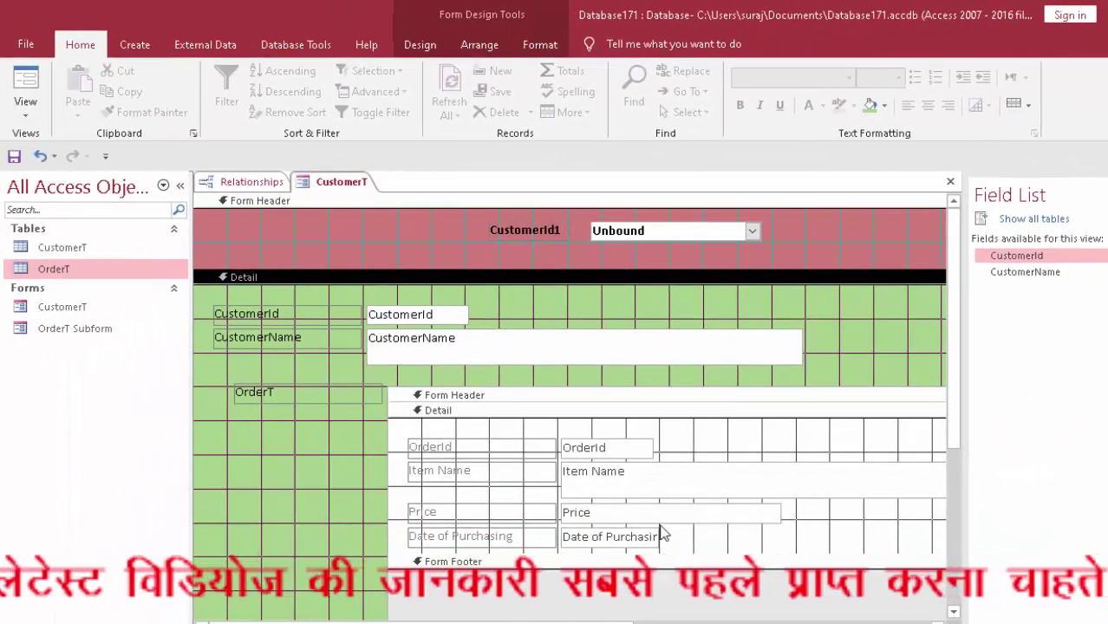
scroll(622, 538, "down", 3)
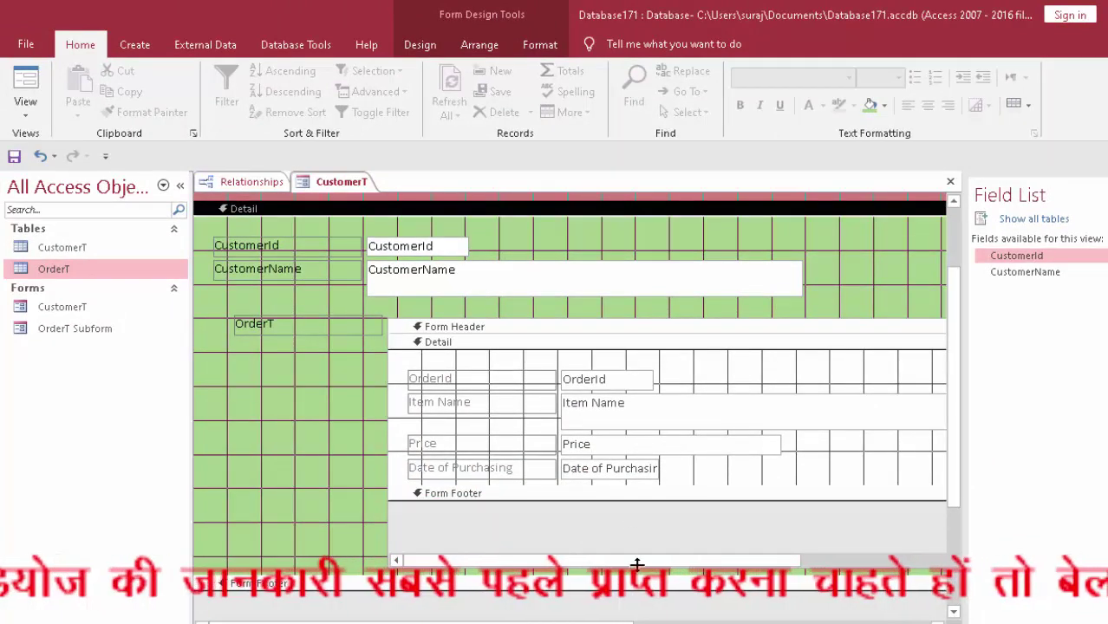
mouse_move(632, 502)
left_mouse_down()
mouse_move(638, 530)
mouse_move(643, 507)
left_mouse_up()
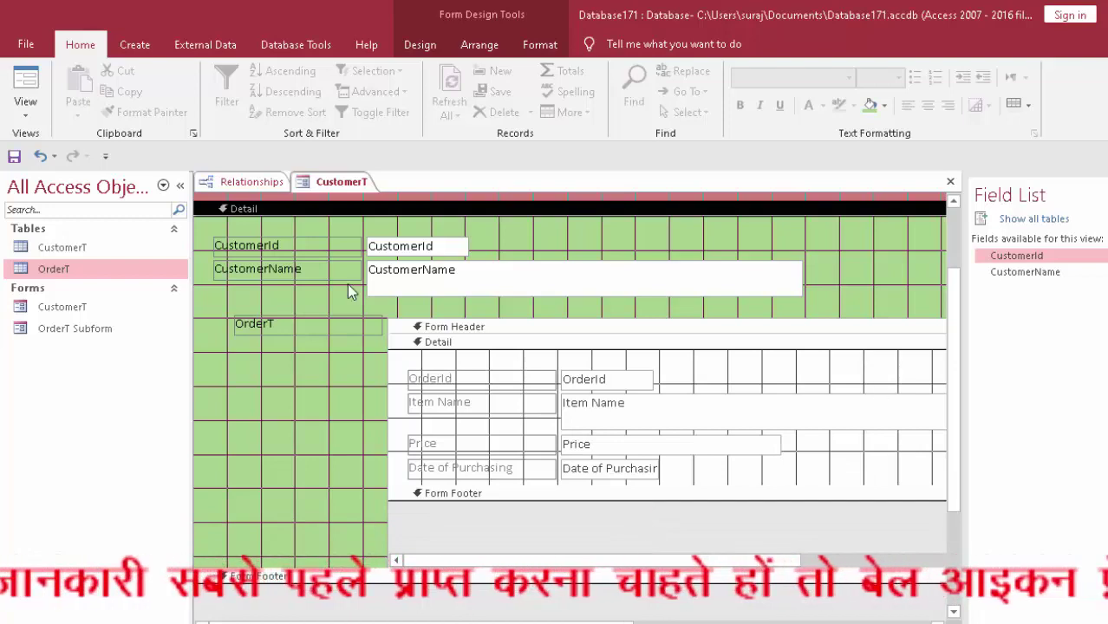
In Form view, pick customer 3 then customer 1 from CustomerId1 to test the lookup
left_click(25, 91)
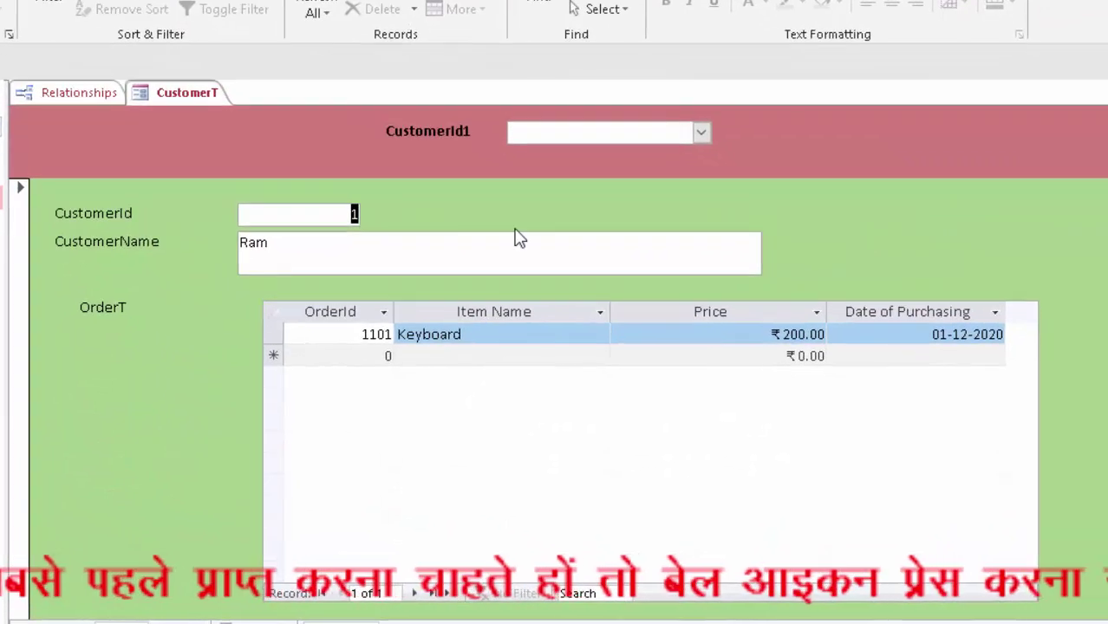
left_click(700, 132)
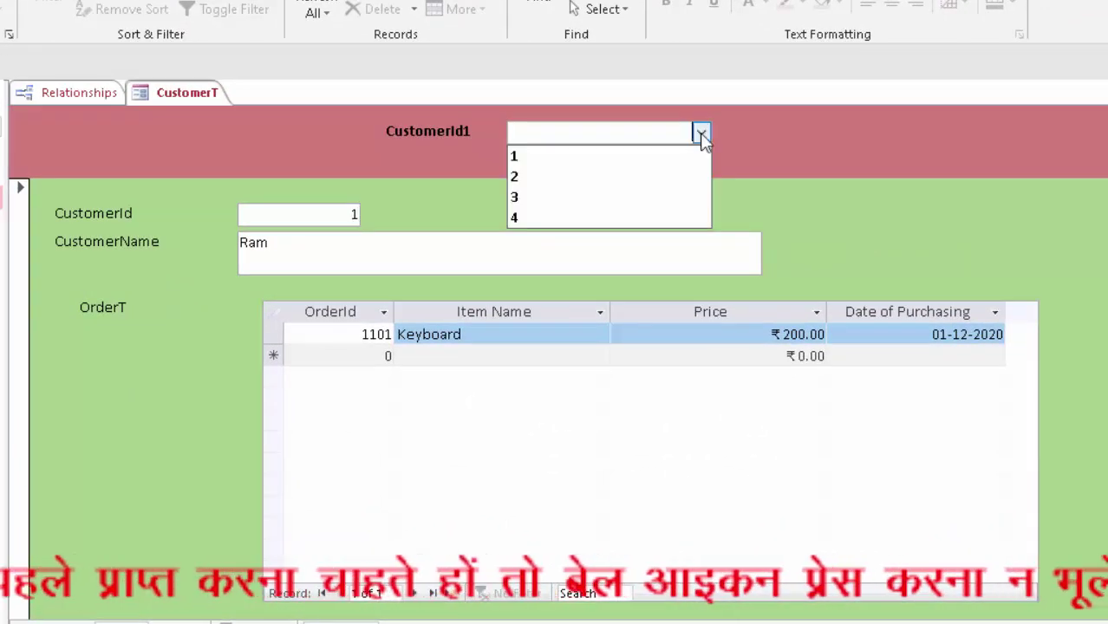
left_click(587, 197)
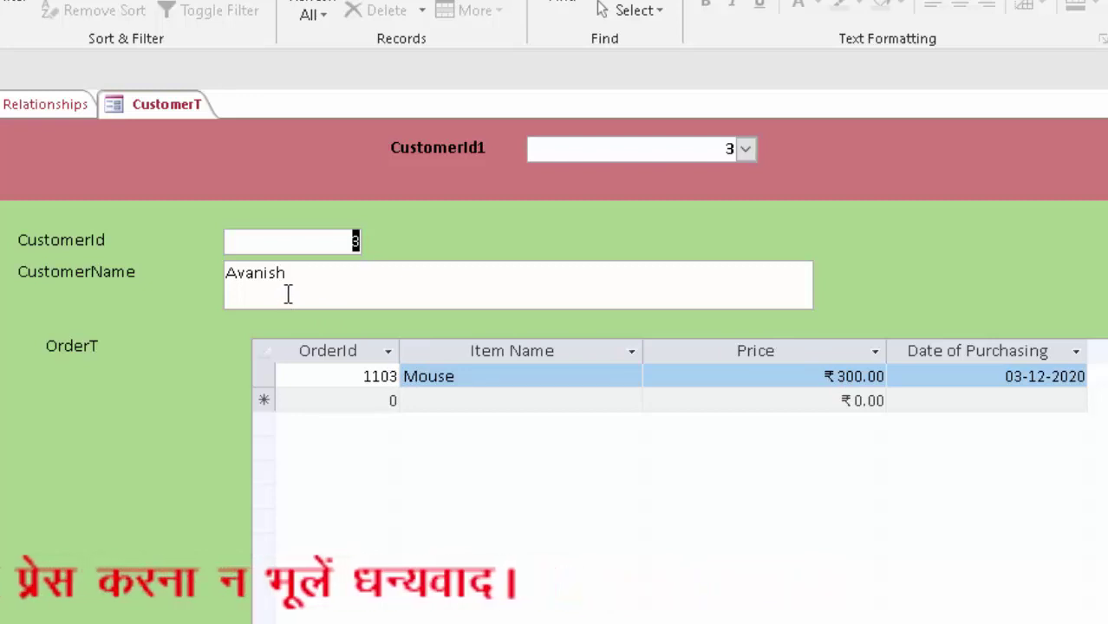
left_click(746, 150)
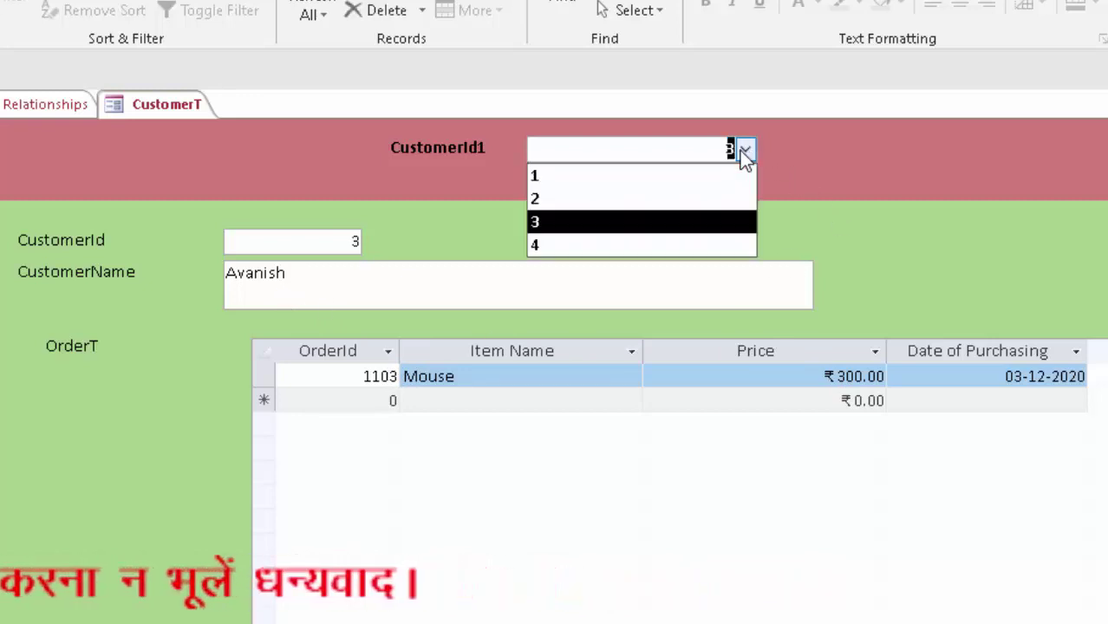
left_click(724, 175)
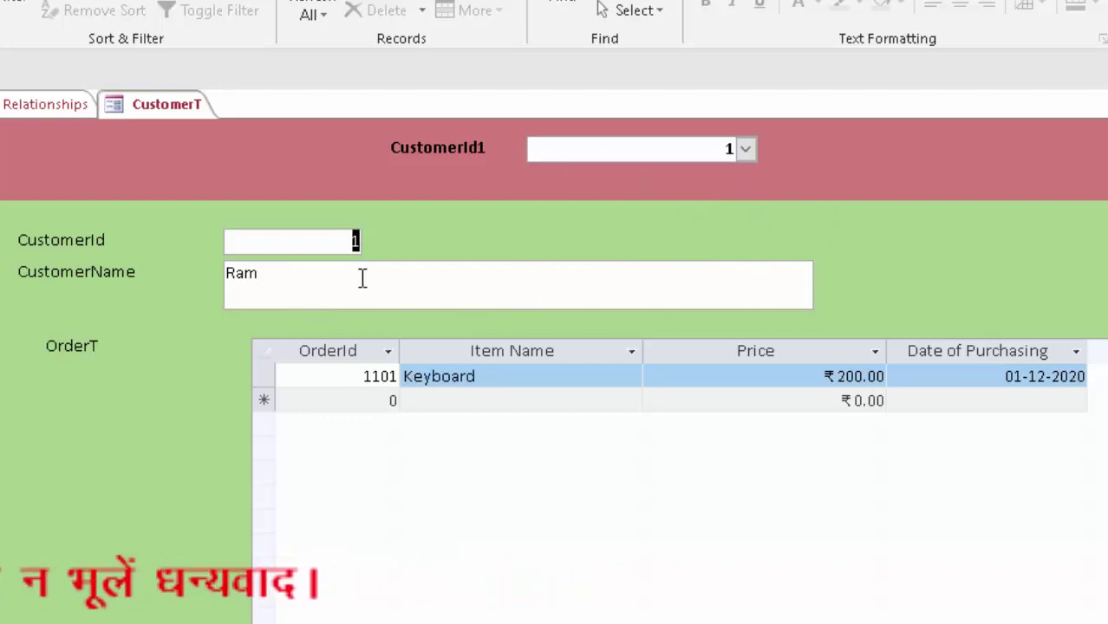